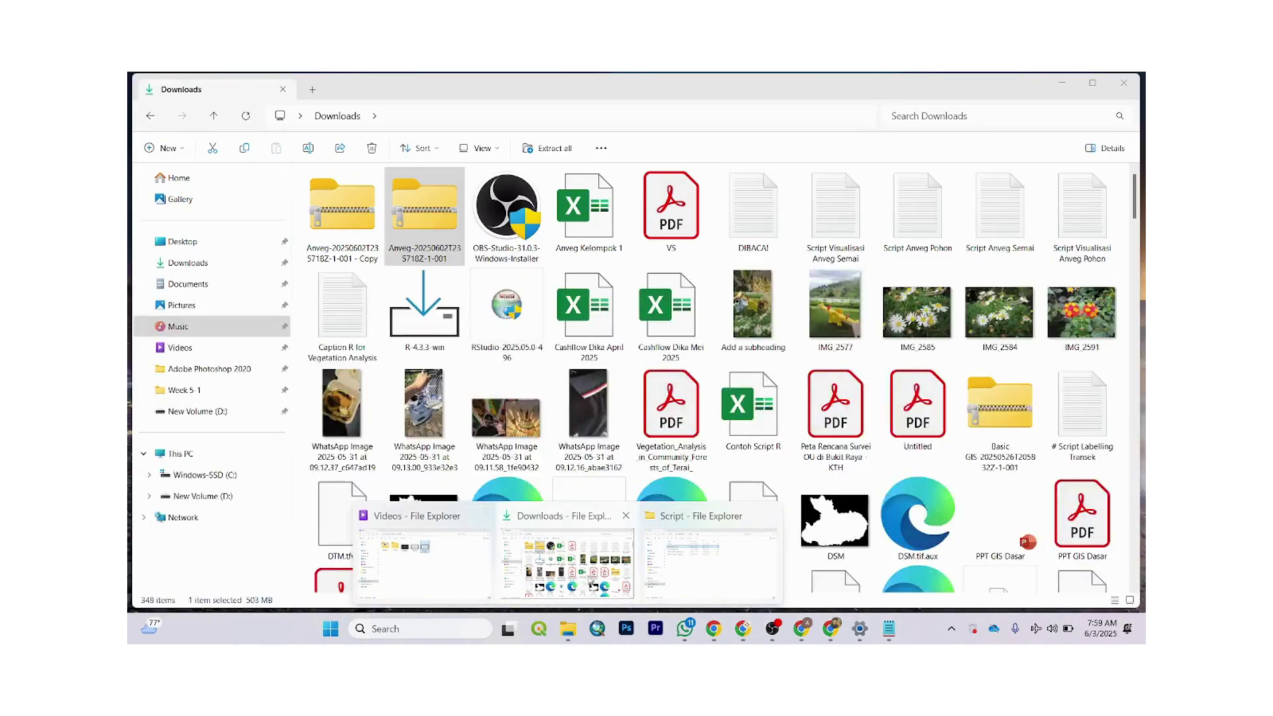
# - Extract the Anveg-20250602T235718Z-1-001 archive in Downloads, replacing the existing files in the destination
pyautogui.click(590, 579)
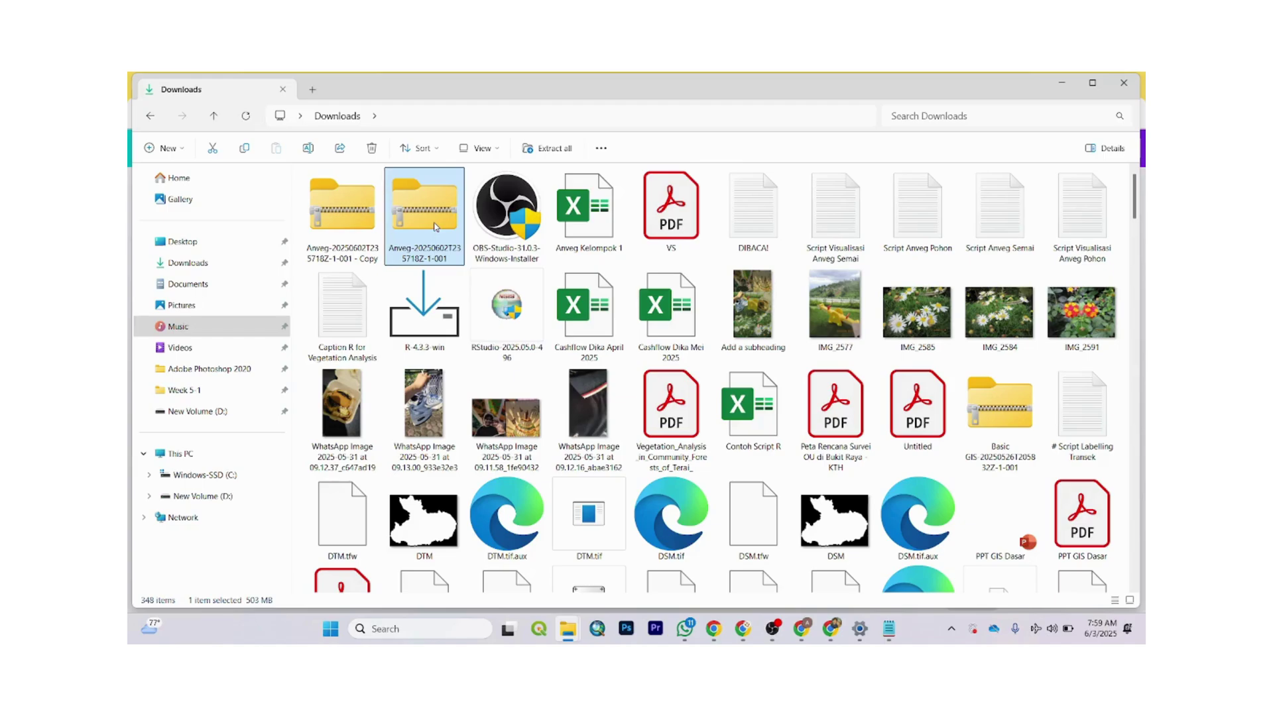
pyautogui.rightClick(436, 228)
pyautogui.click(524, 378)
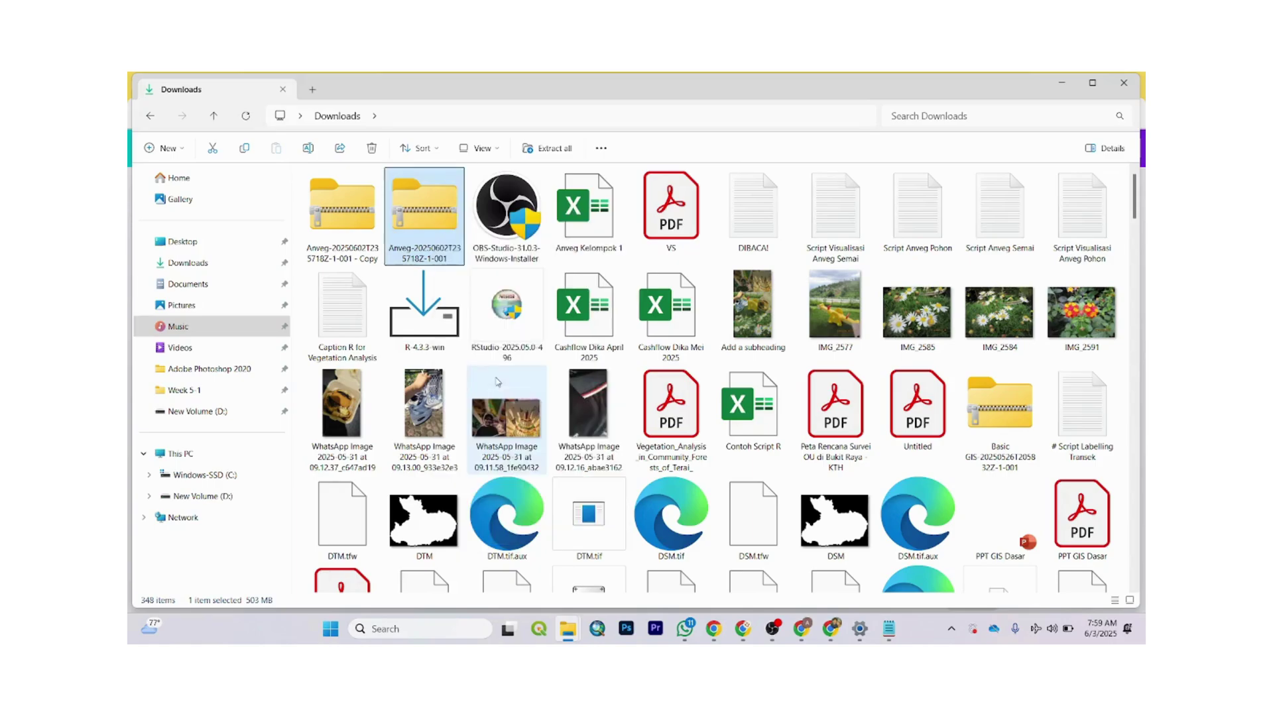
pyautogui.click(748, 481)
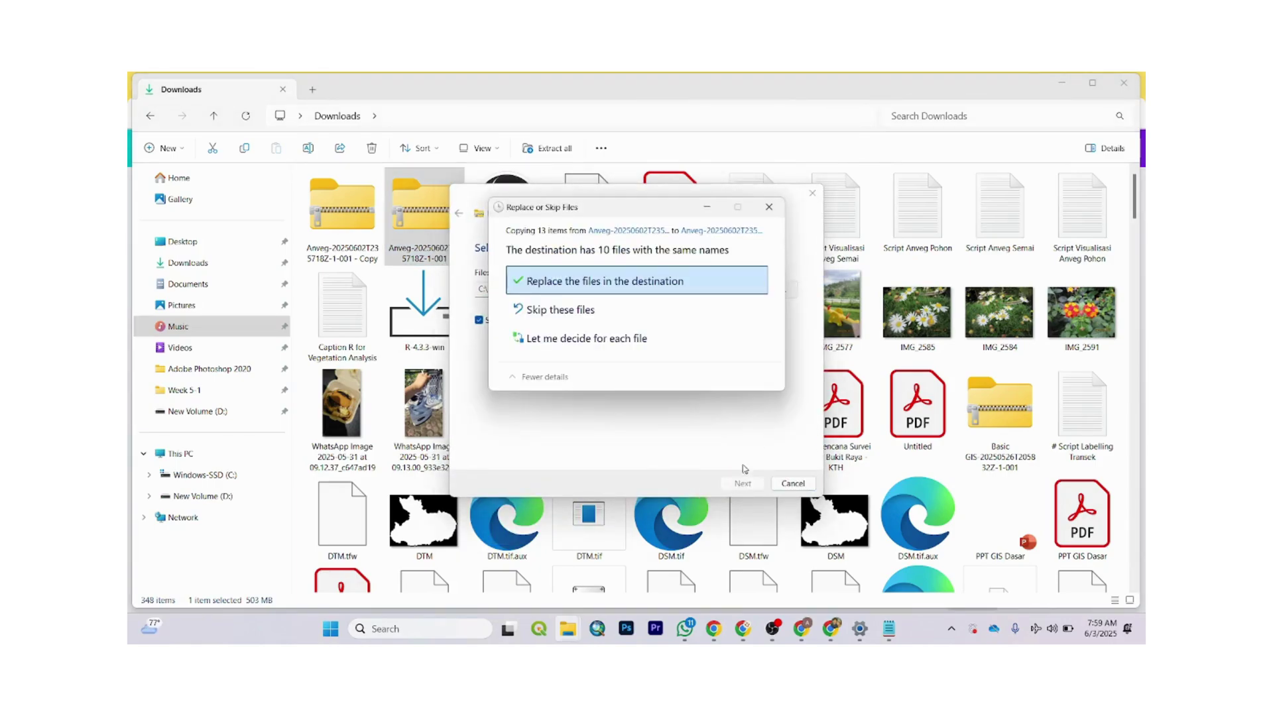
pyautogui.click(670, 290)
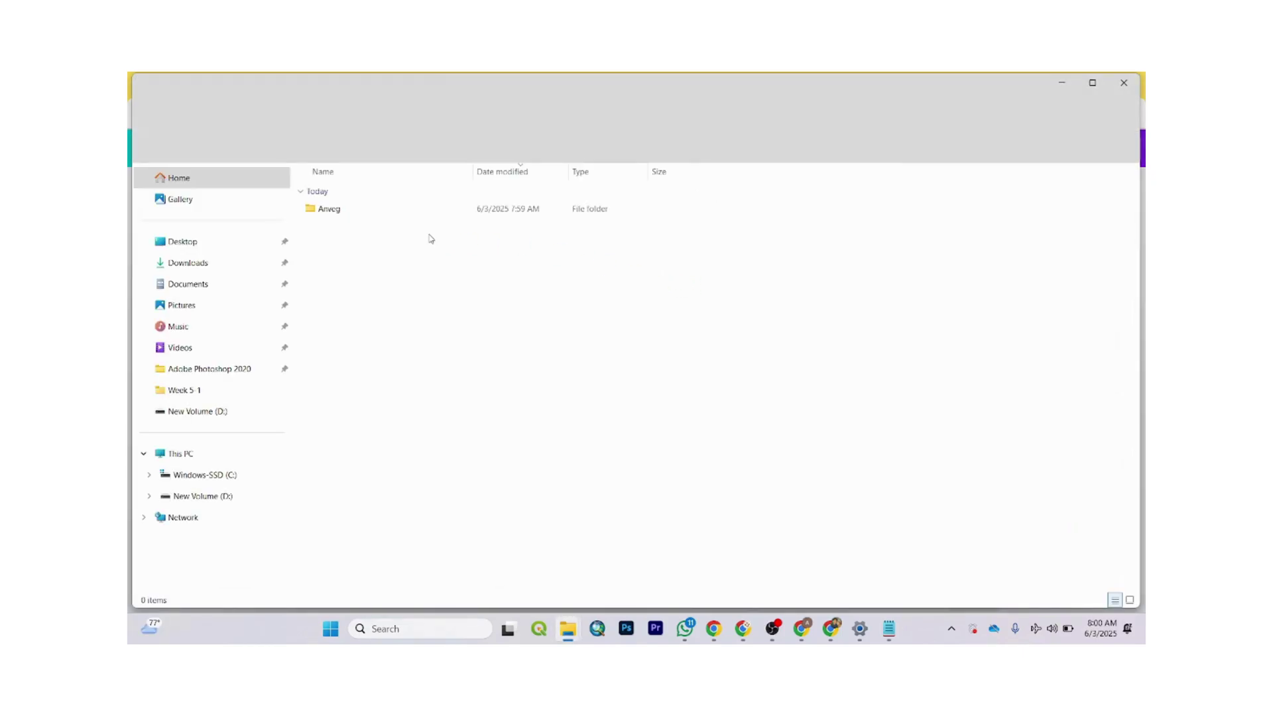
# - Copy the extracted Anveg folder into New Volume (D:), replacing the files with the same names
pyautogui.click(401, 214)
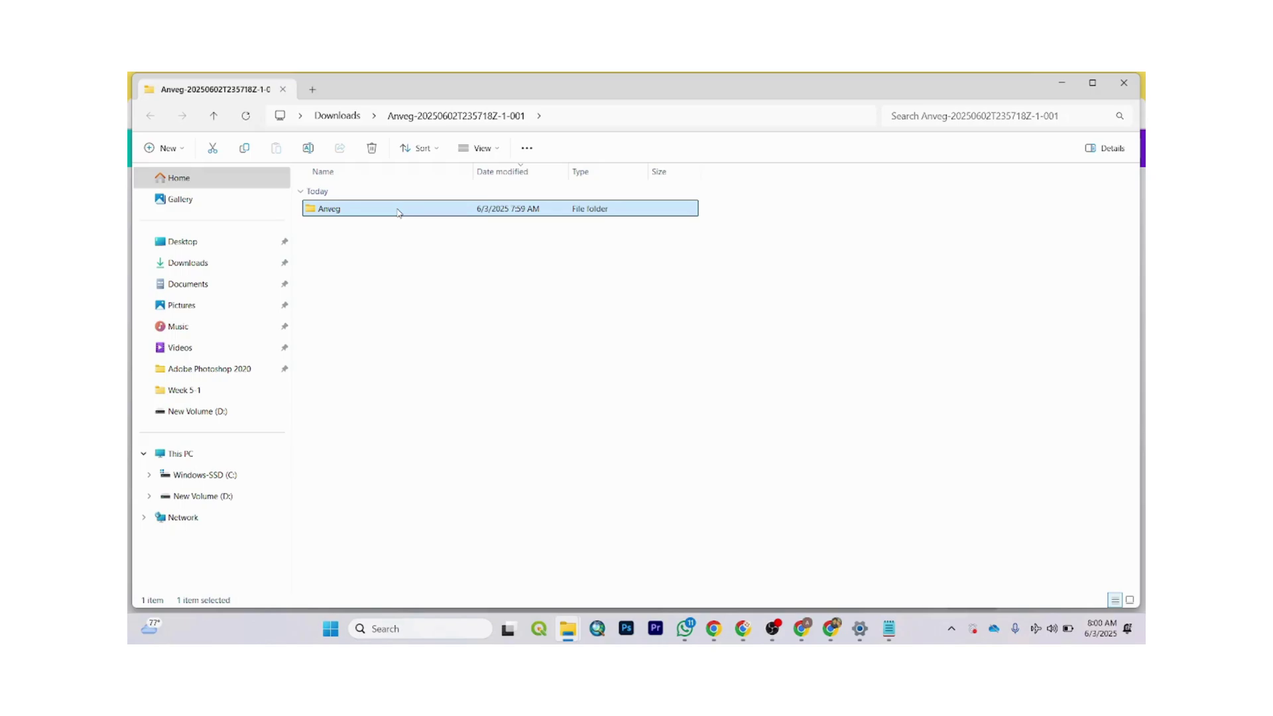
pyautogui.click(206, 496)
pyautogui.click(770, 236)
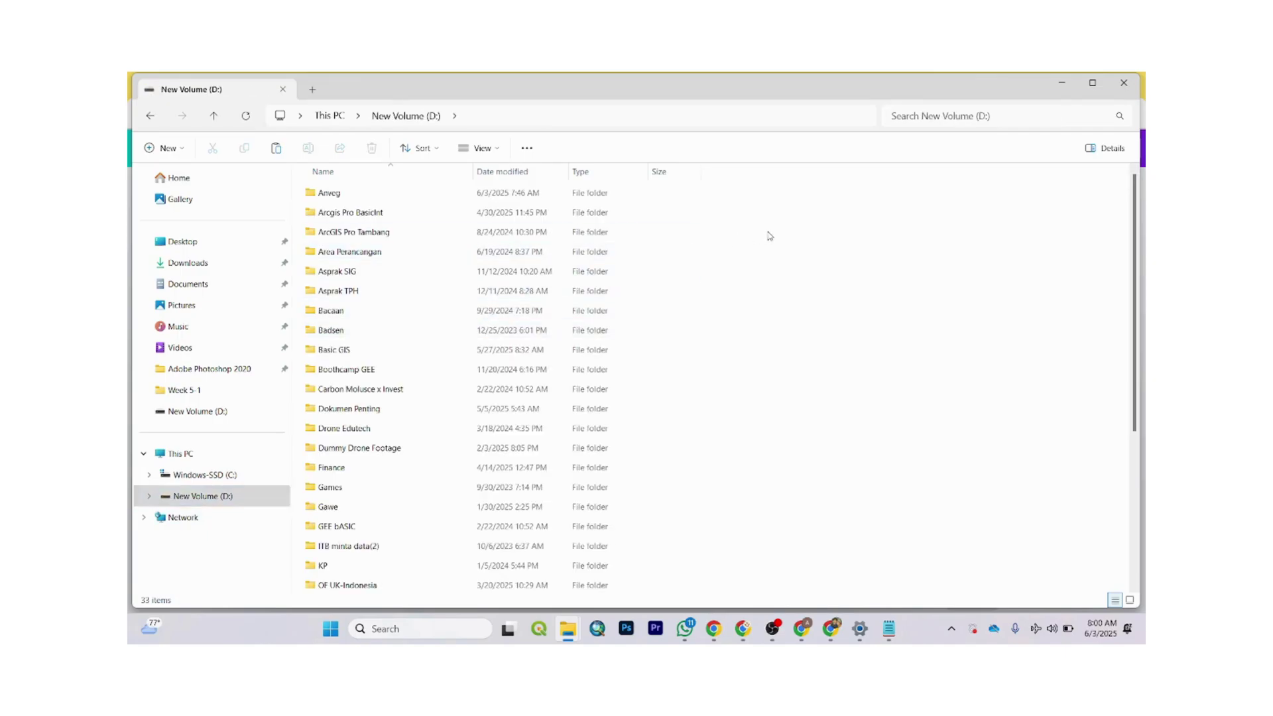
pyautogui.hotkey('ctrl', 'v')
pyautogui.click(643, 282)
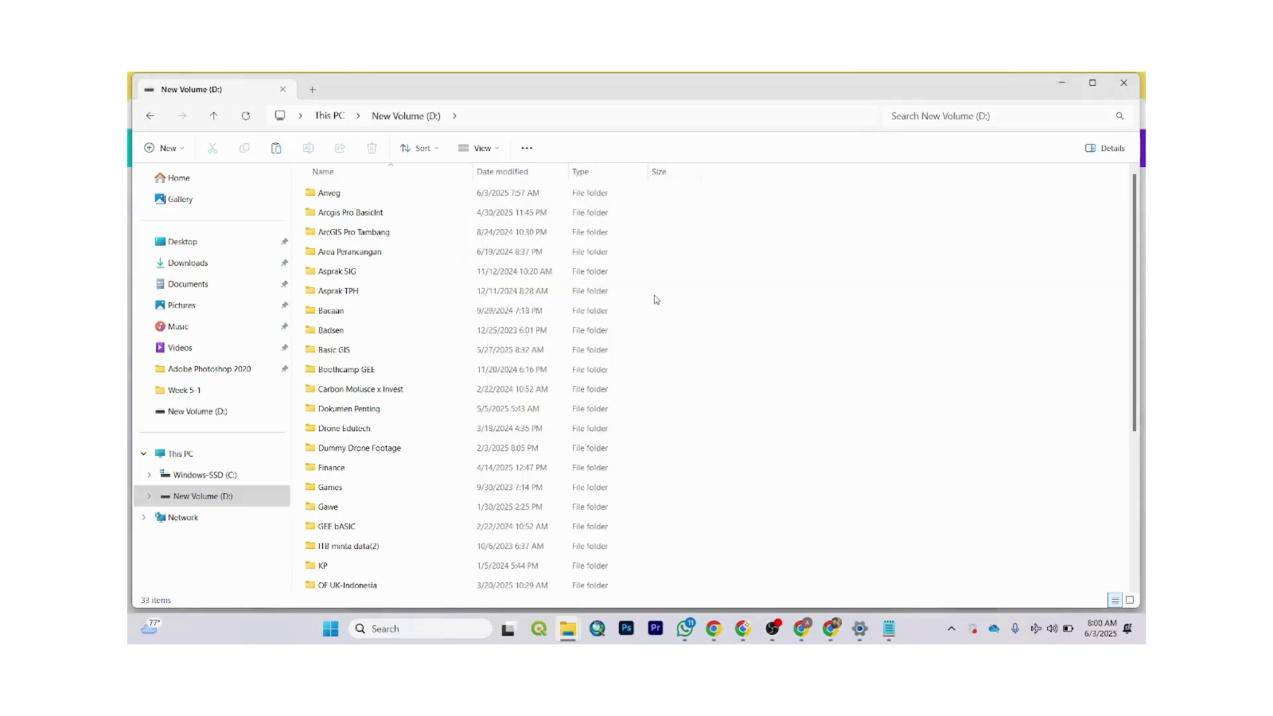
# - Open the Anveg folder on D: and look through the text files in its Script subfolder
pyautogui.moveTo(415, 232)
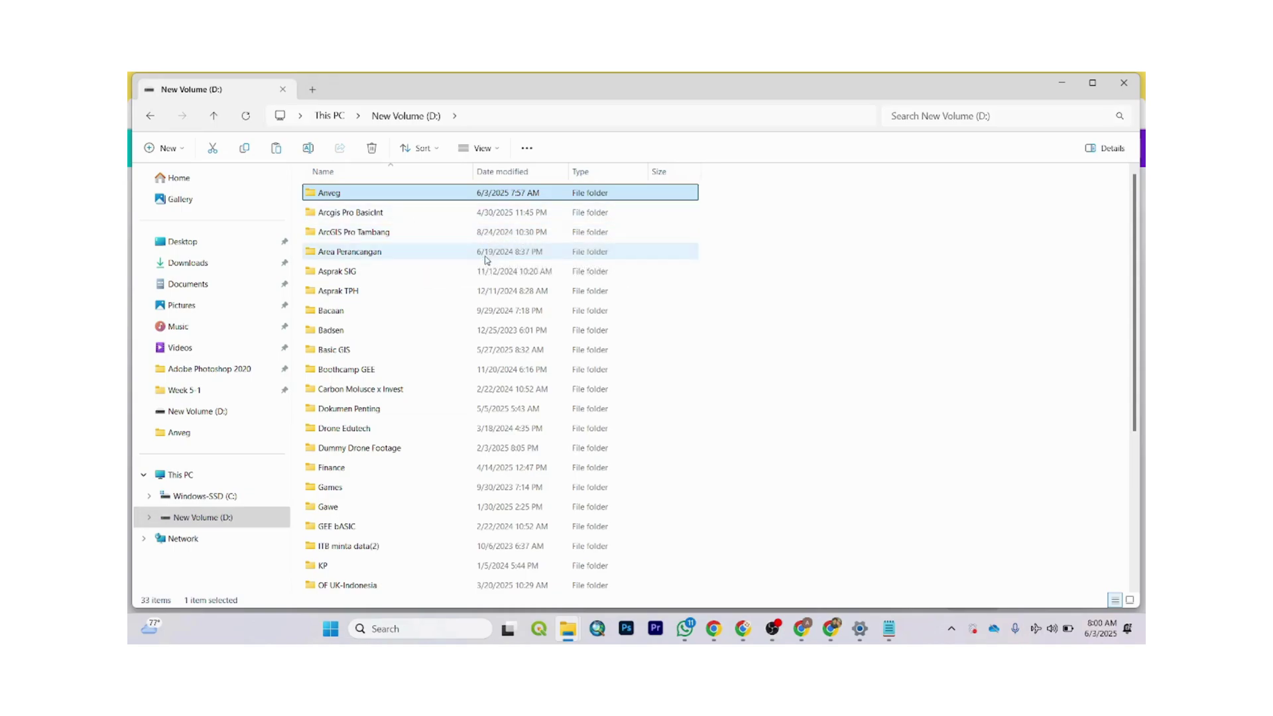
pyautogui.moveTo(364, 191)
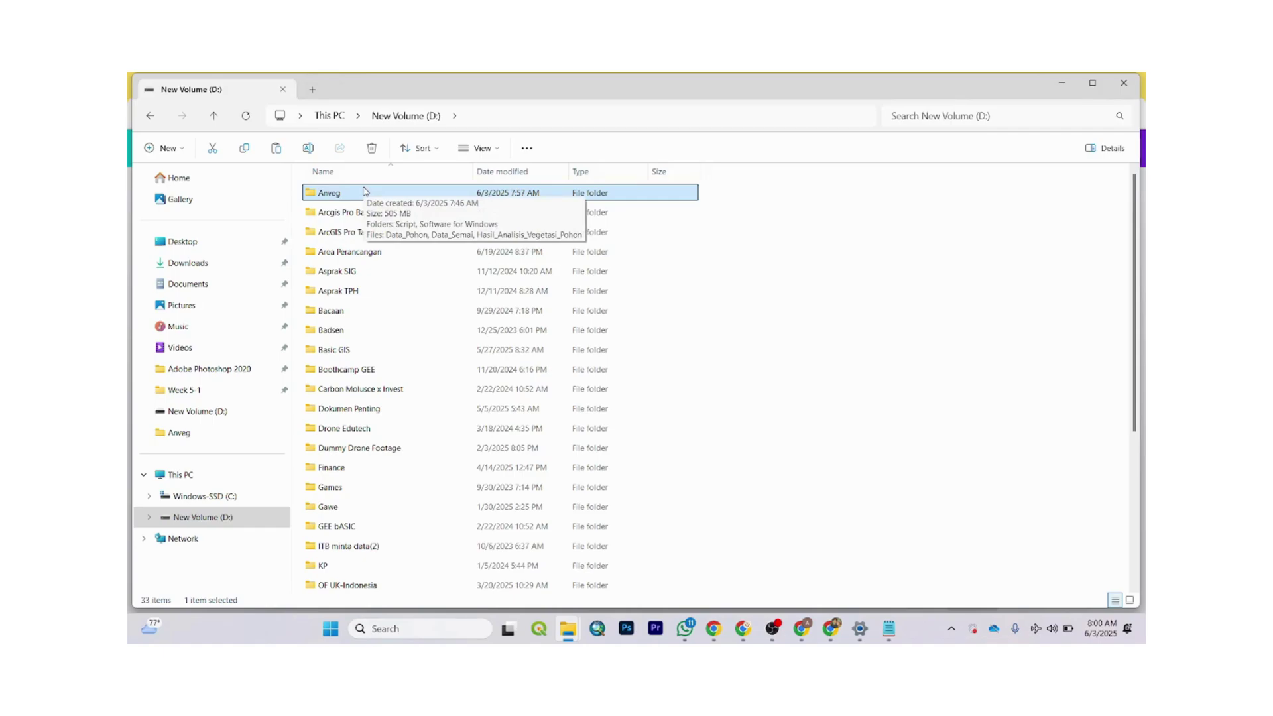
pyautogui.doubleClick(365, 193)
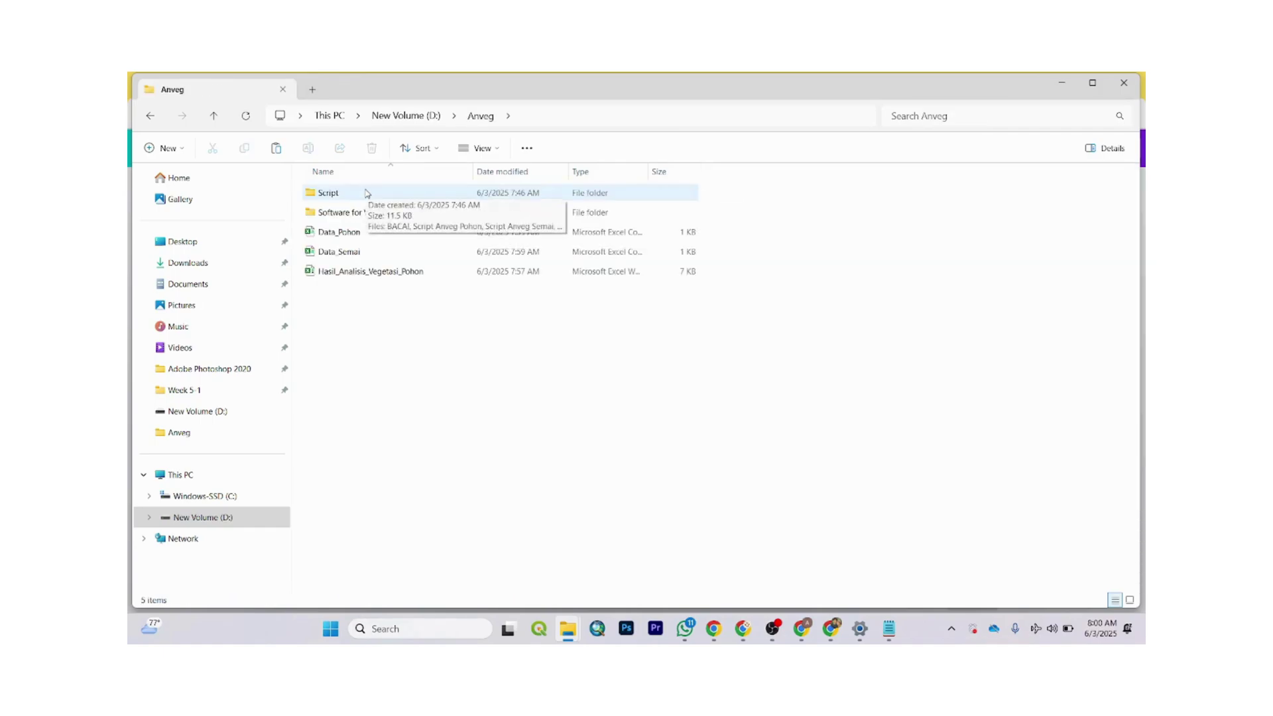
pyautogui.doubleClick(367, 193)
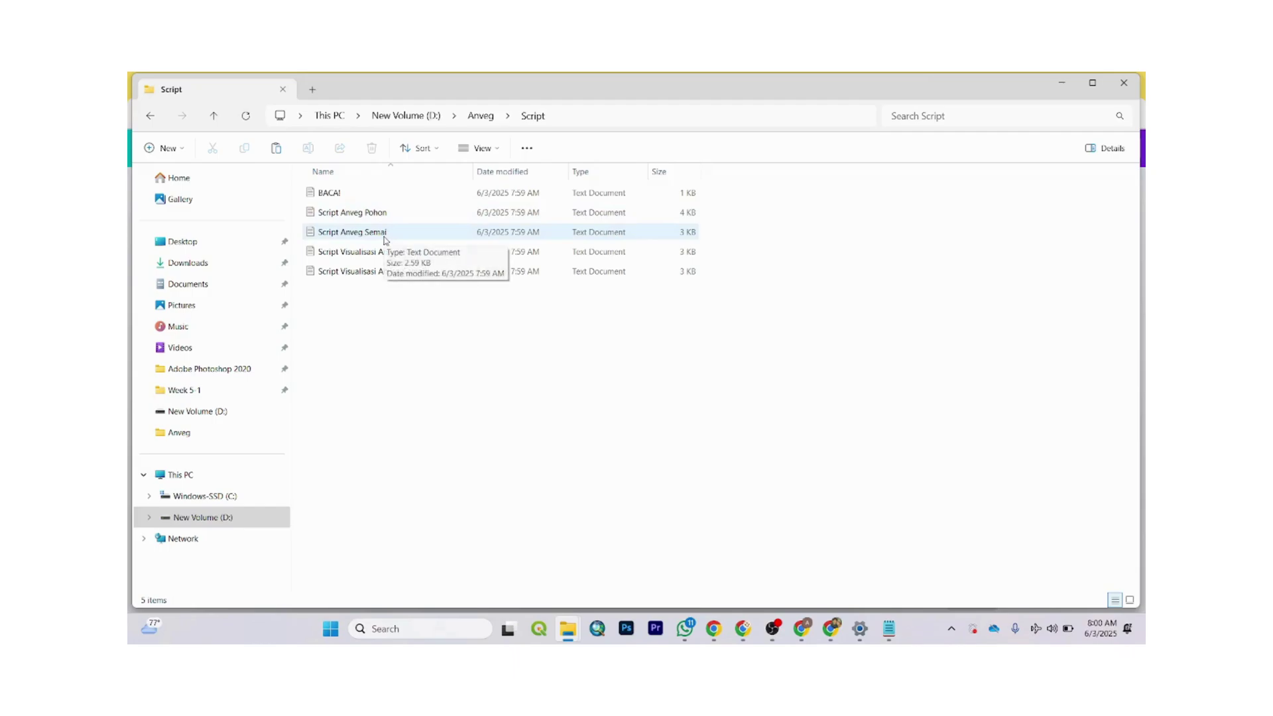
pyautogui.click(150, 115)
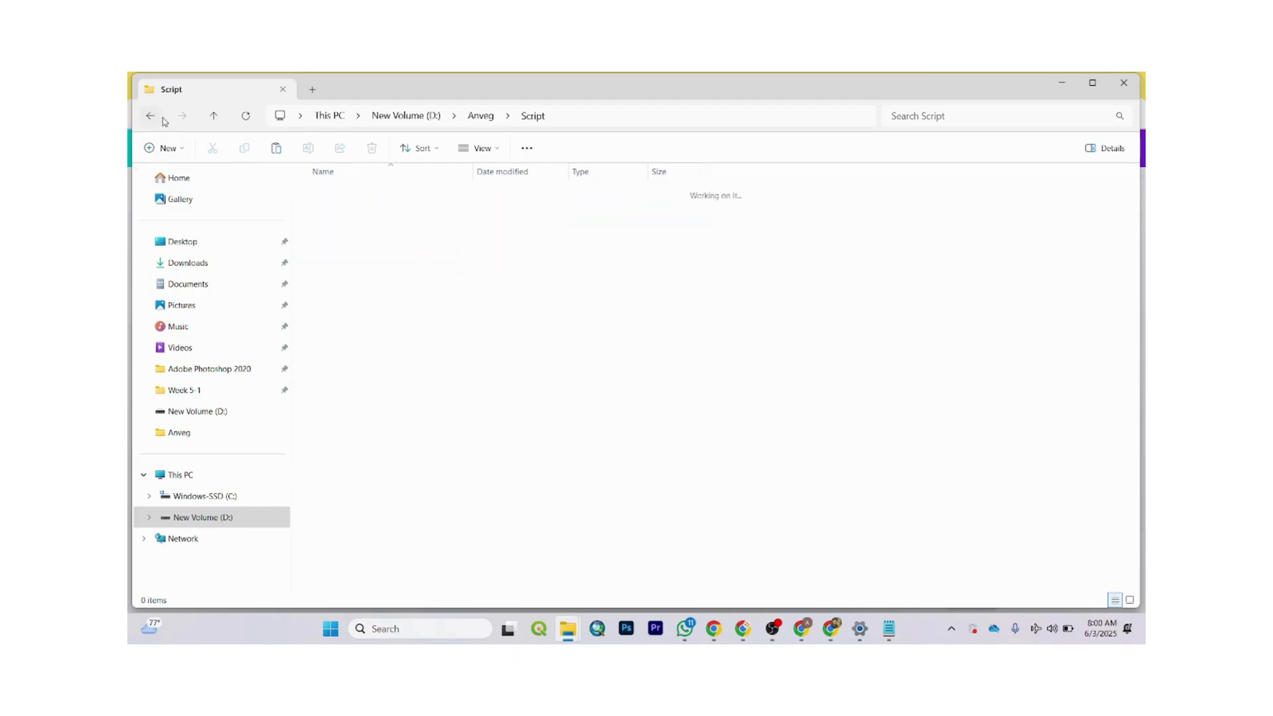
# - Review the JDK, R and RStudio installers in the Software for Windows folder and return to Anveg
pyautogui.doubleClick(407, 216)
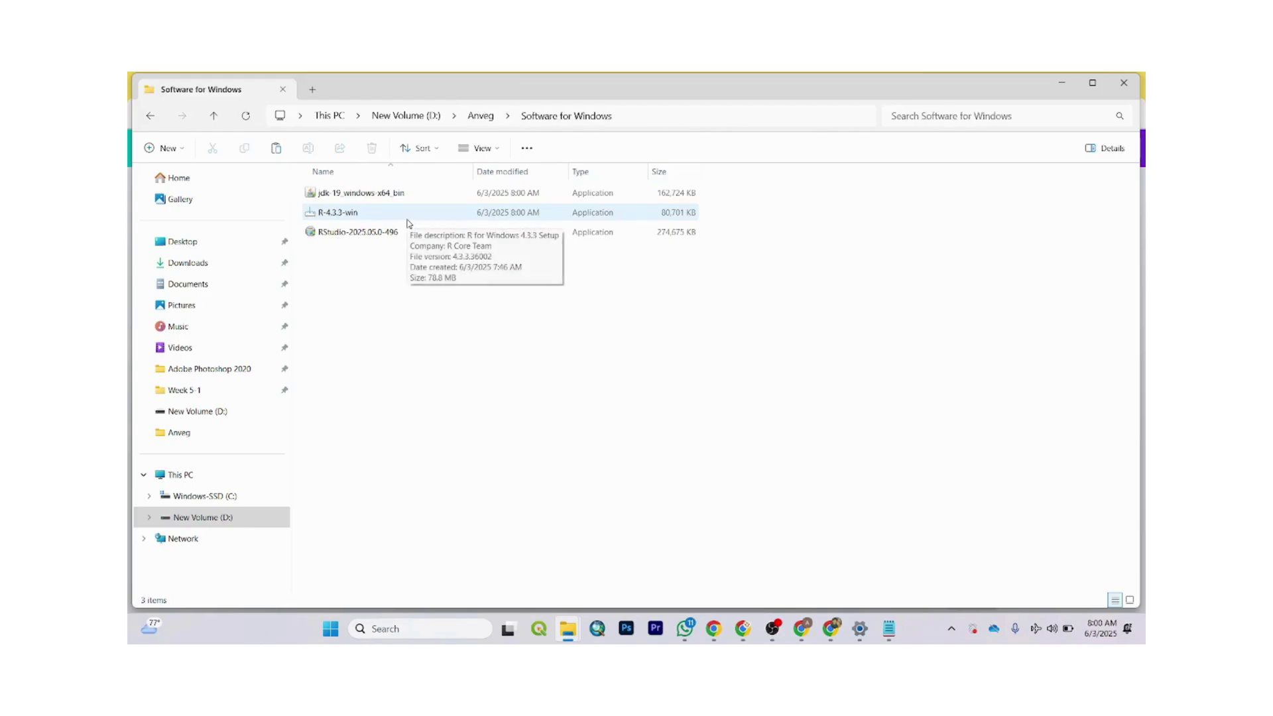
pyautogui.click(383, 202)
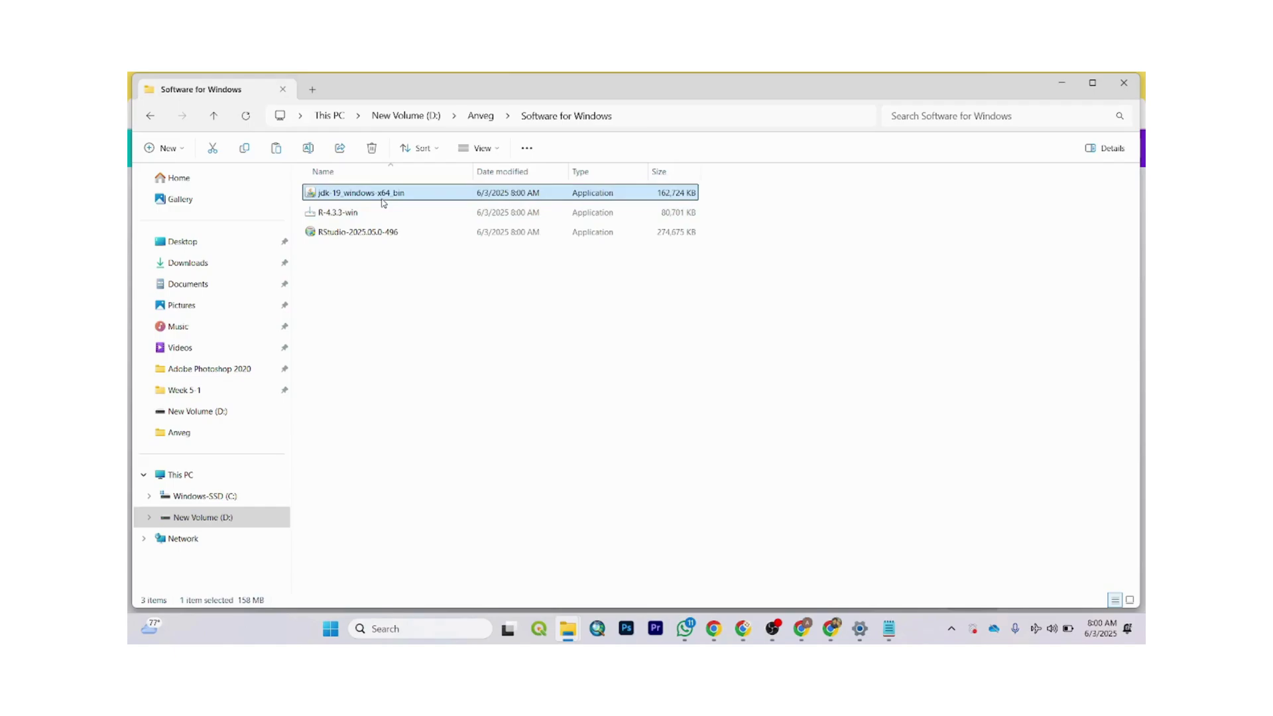
pyautogui.click(377, 211)
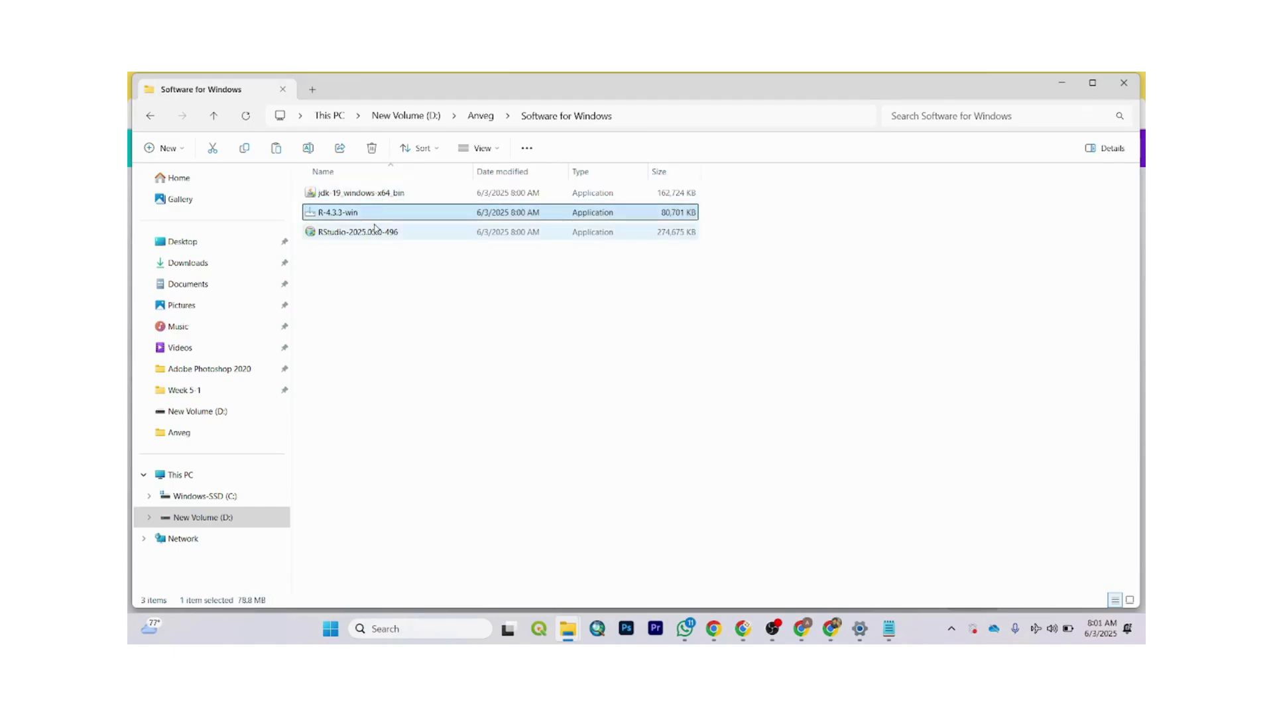
pyautogui.click(377, 234)
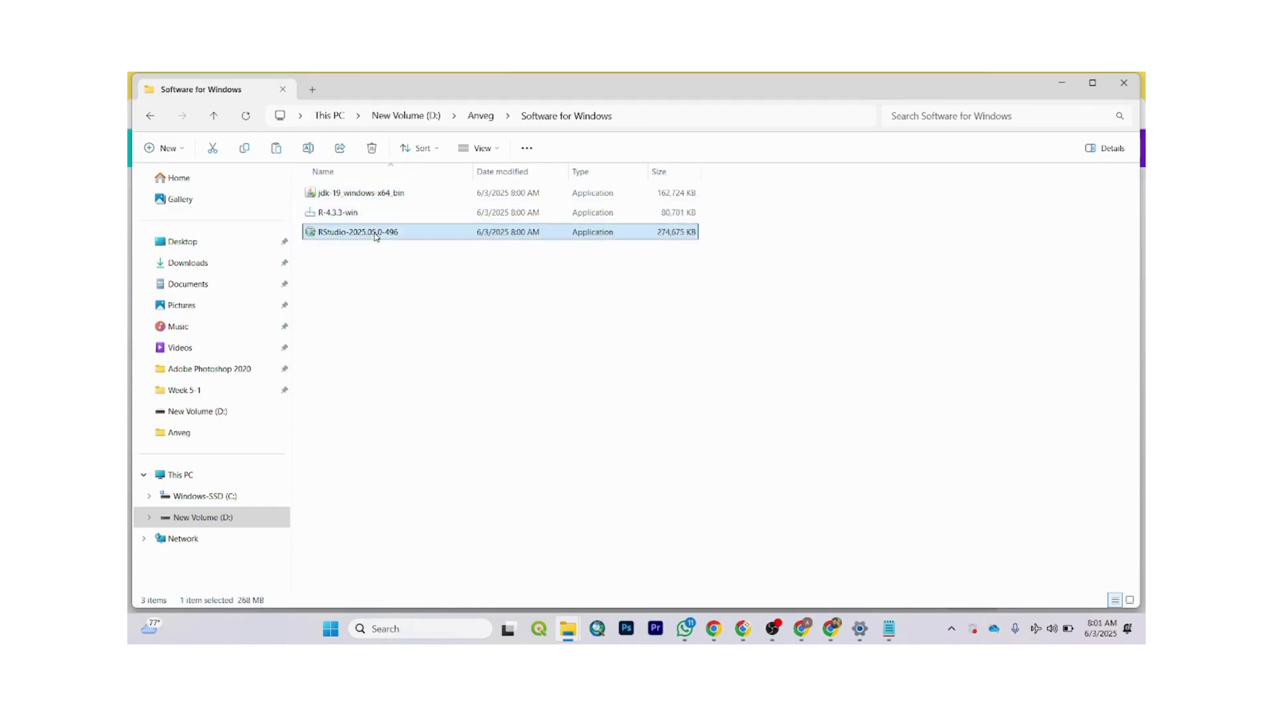
pyautogui.click(157, 118)
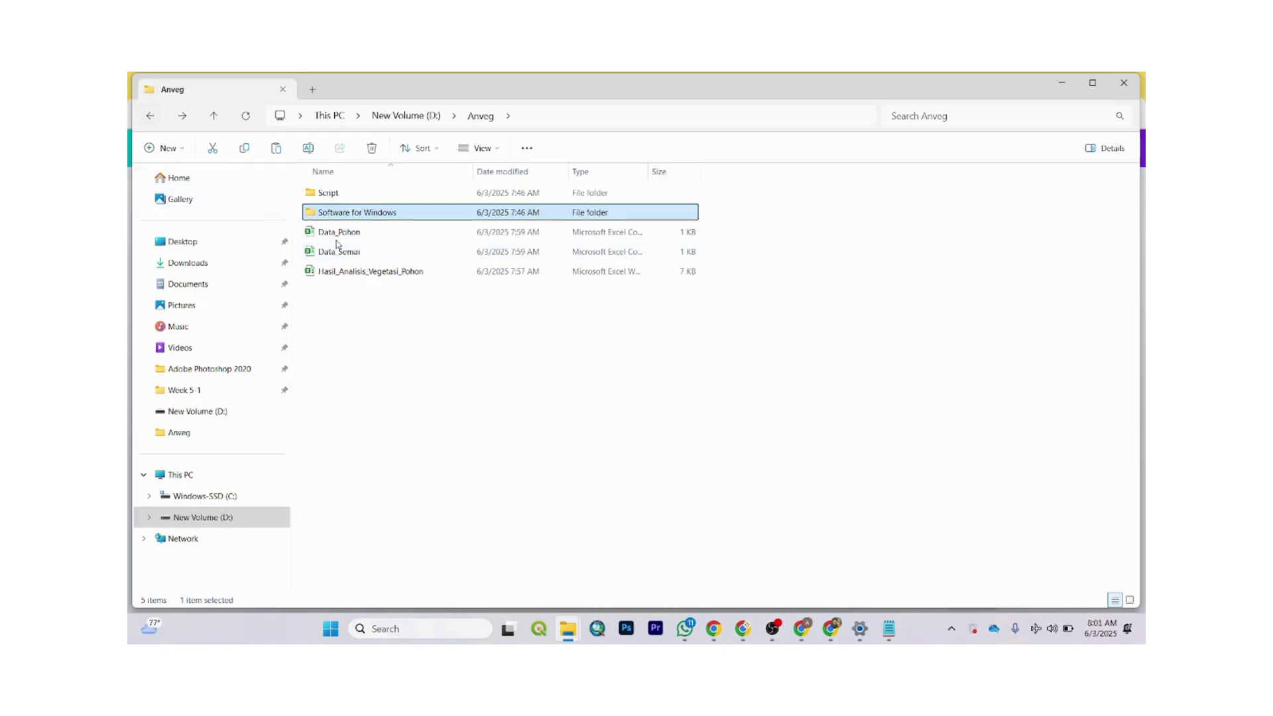
# - Delete the Hasil_Analisis_Vegetasi_Pohon workbook from the Anveg folder
pyautogui.click(342, 272)
pyautogui.rightClick(345, 276)
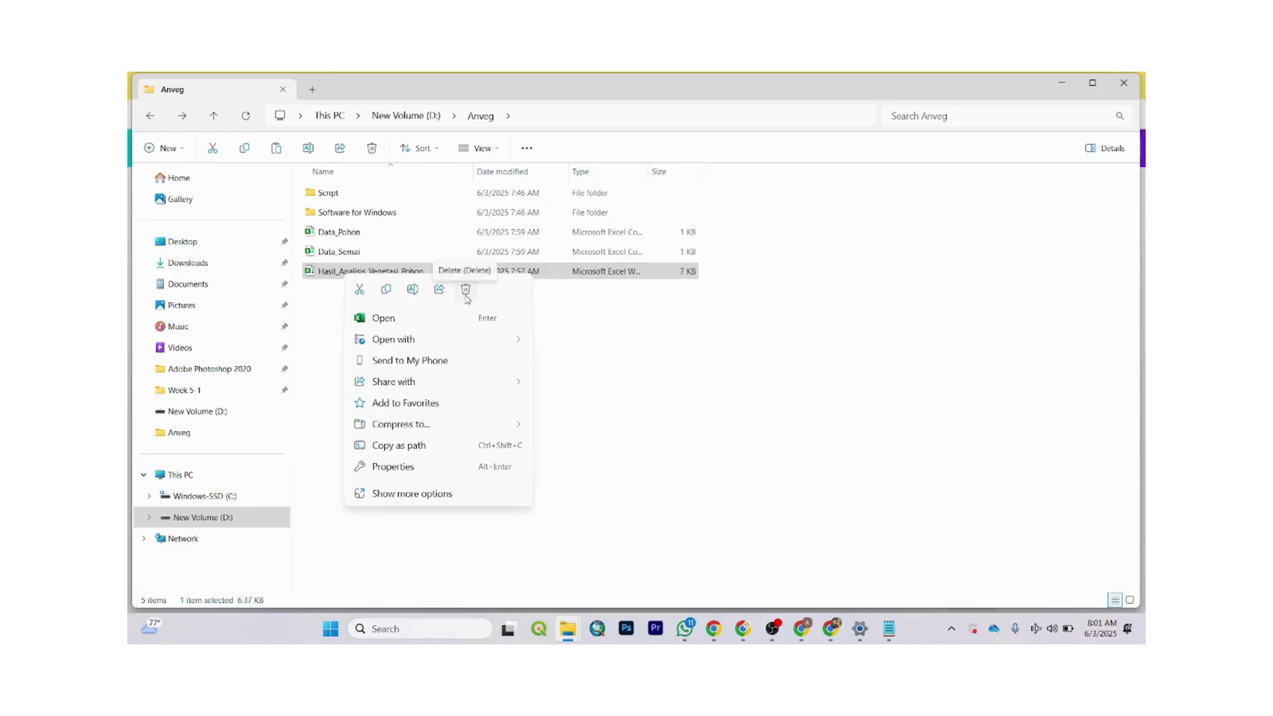
pyautogui.click(465, 292)
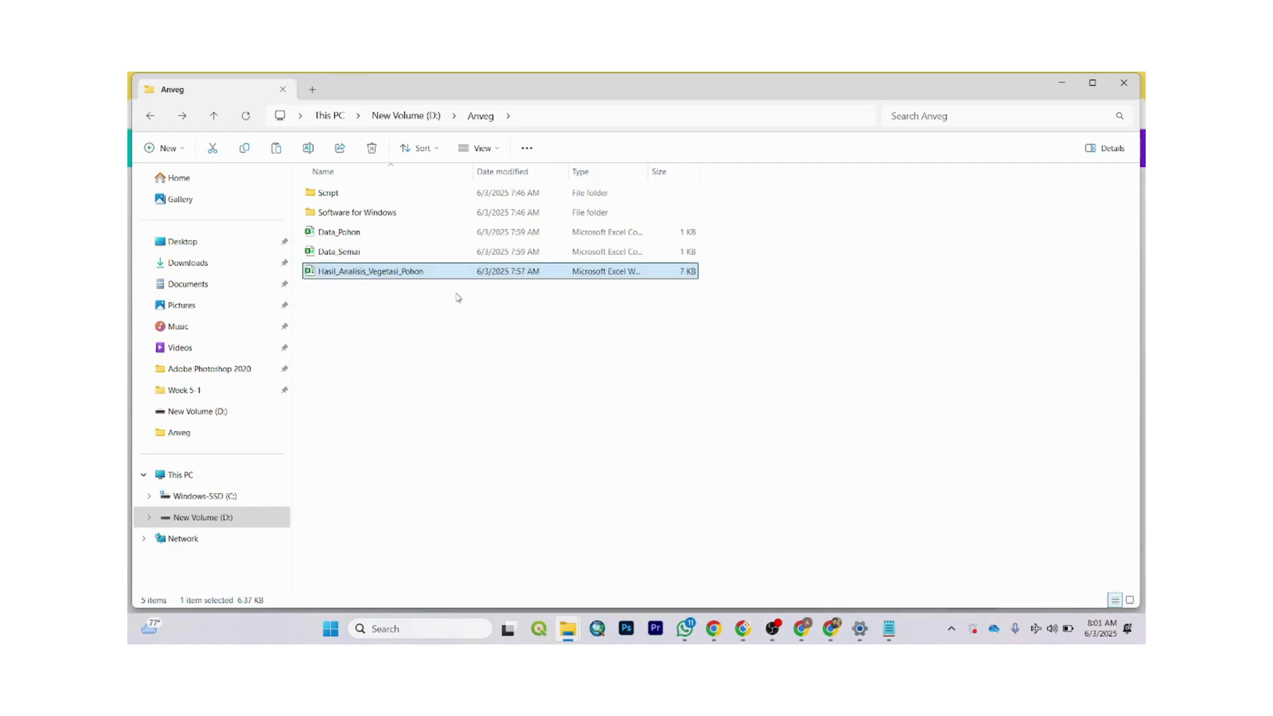
# - Open Data_Pohon in Excel and fit the widths of all data columns, No through Luas Plot (m2), to their contents
pyautogui.click(356, 237)
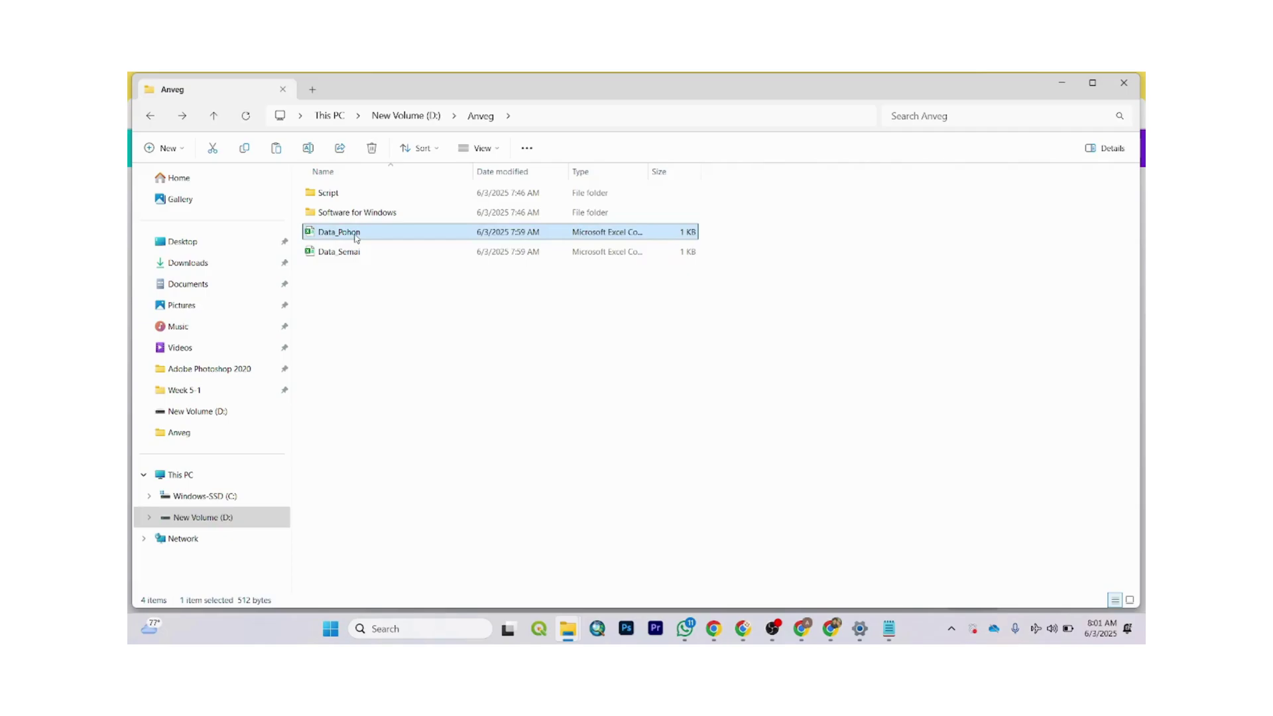
pyautogui.doubleClick(356, 237)
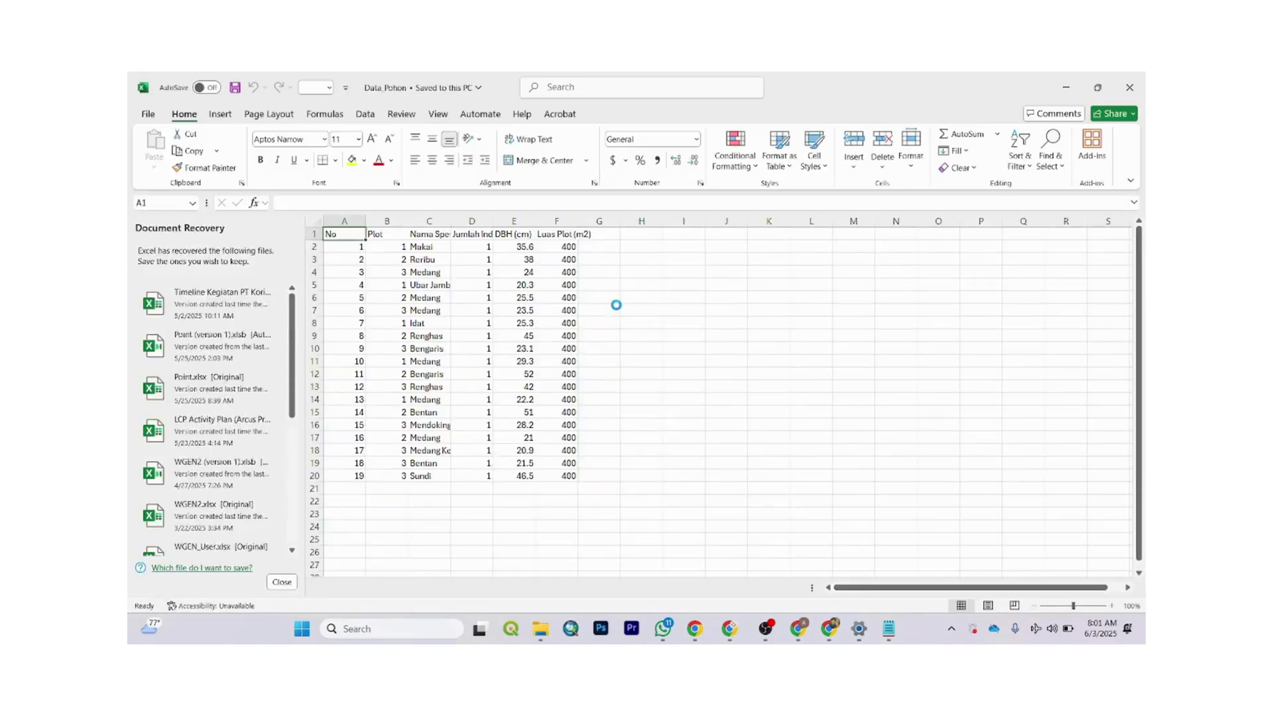
pyautogui.doubleClick(363, 244)
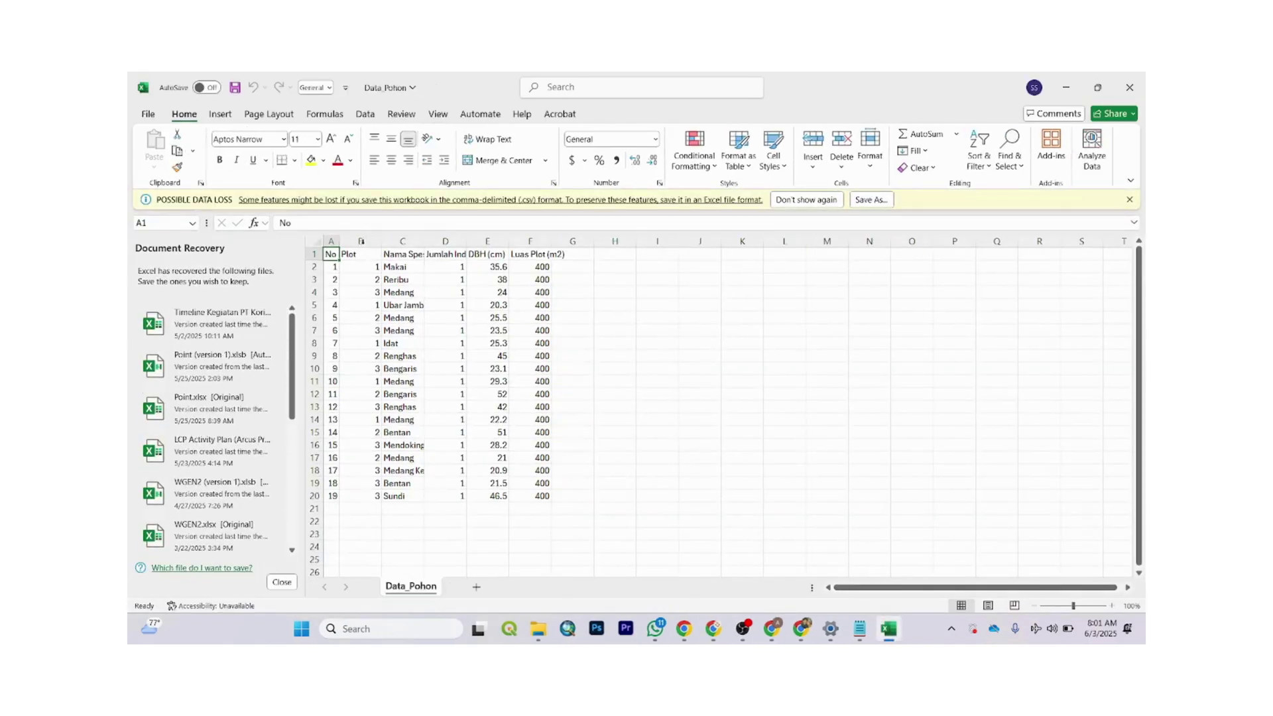
pyautogui.moveTo(383, 241); pyautogui.dragTo(383, 241)
pyautogui.doubleClick(383, 241)
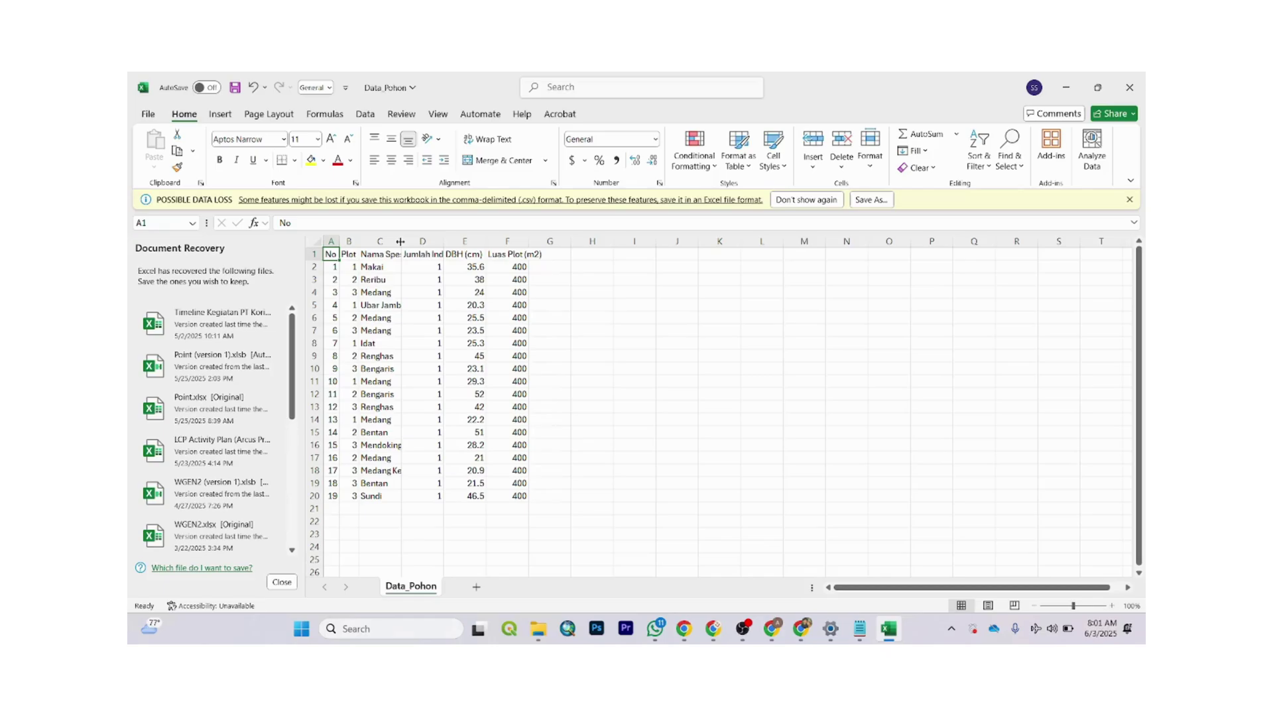
pyautogui.doubleClick(400, 240)
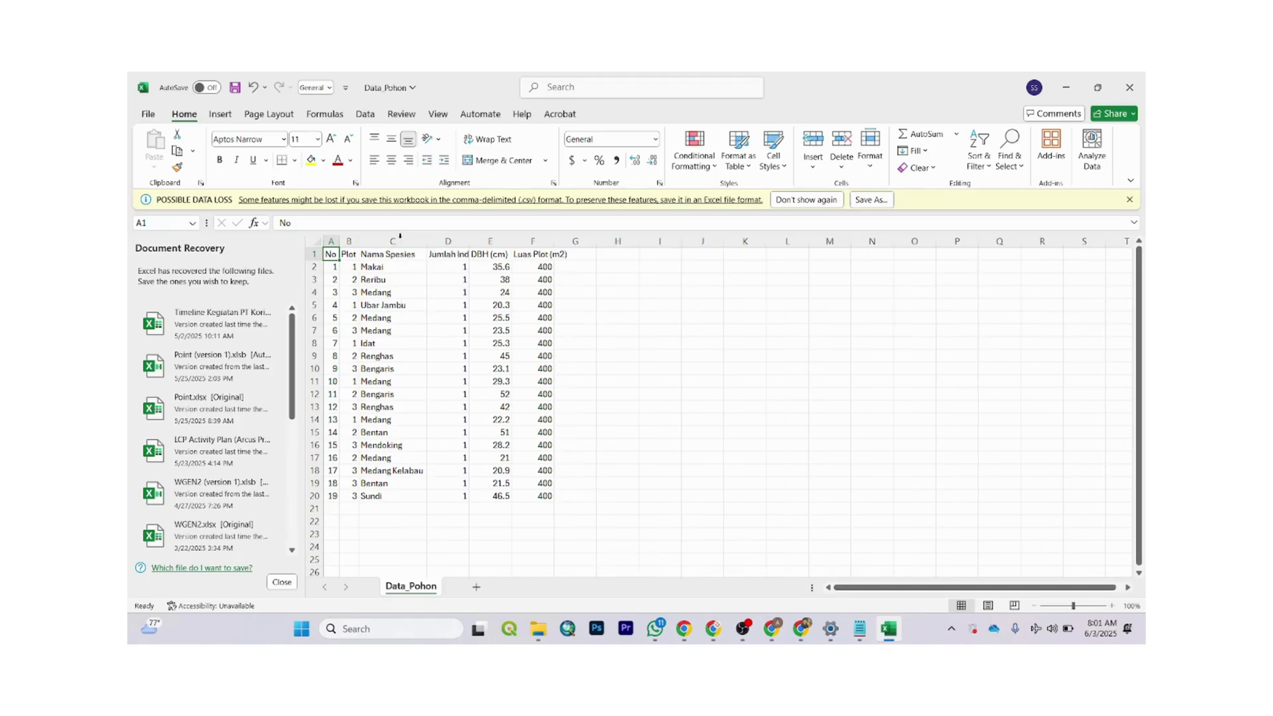
pyautogui.doubleClick(468, 241)
pyautogui.doubleClick(533, 241)
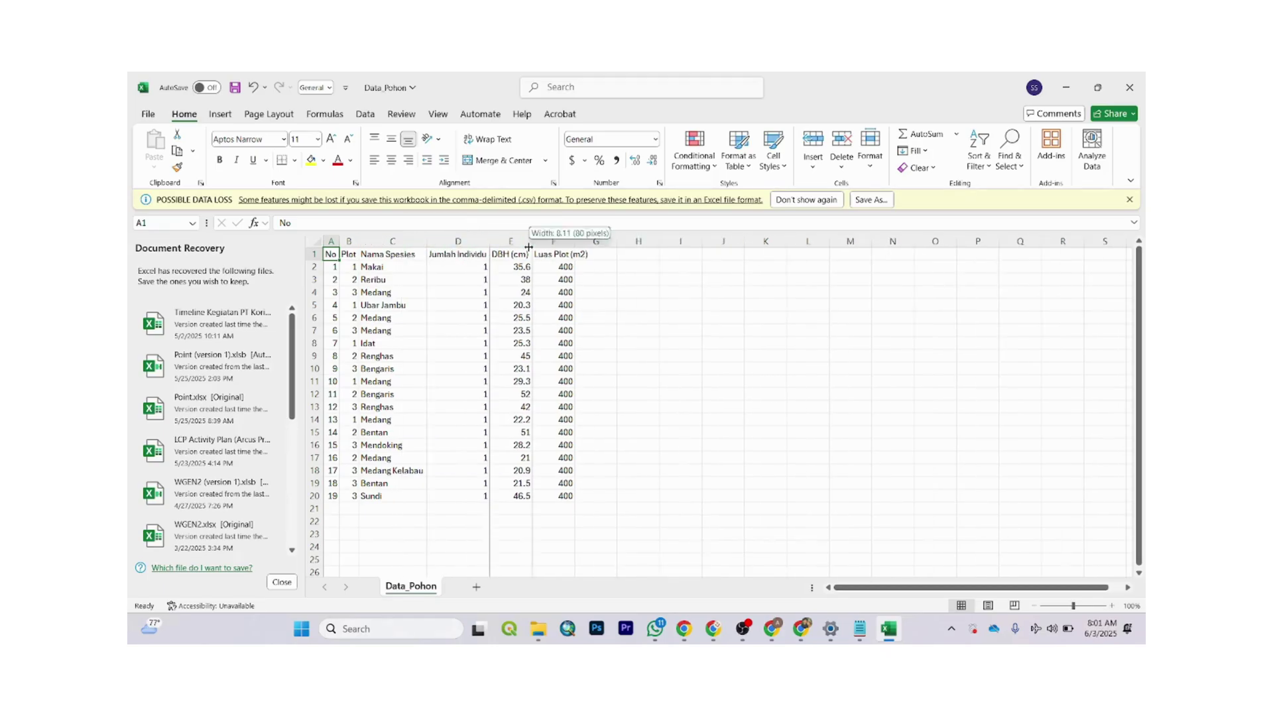
pyautogui.doubleClick(580, 242)
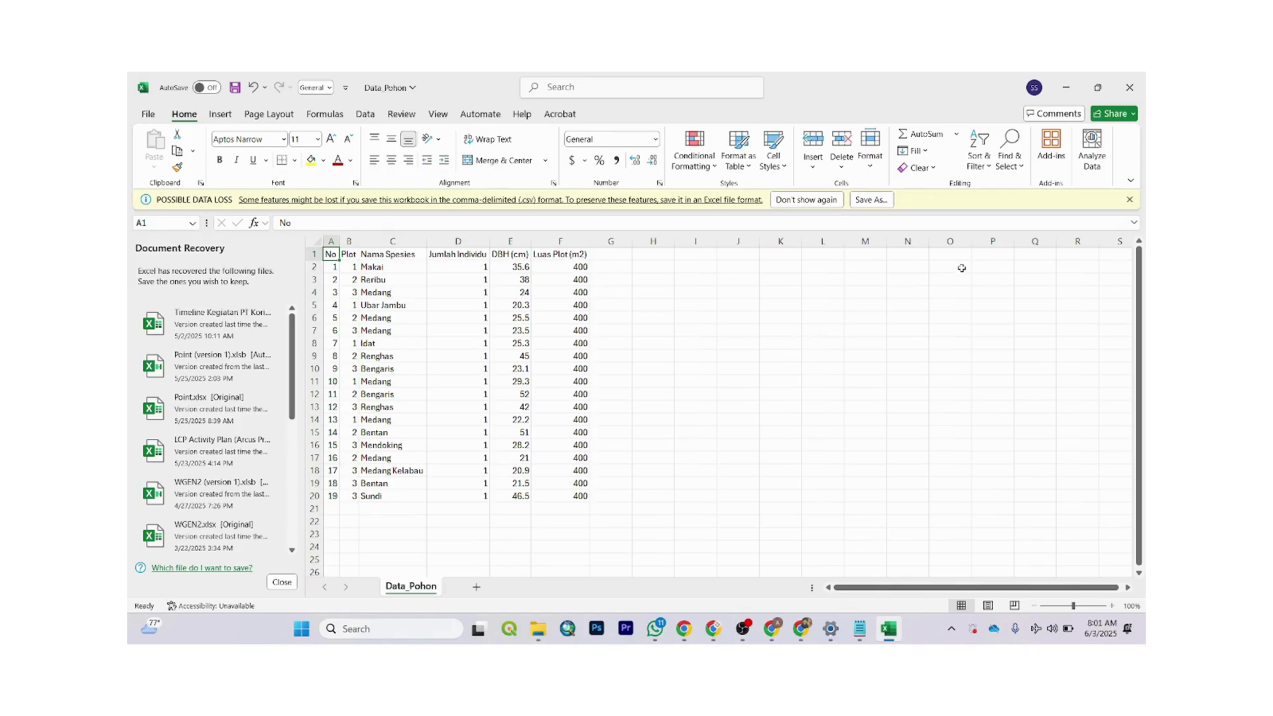
# - Close Data_Pohon without saving the changes and remove the recovered files
pyautogui.click(1129, 88)
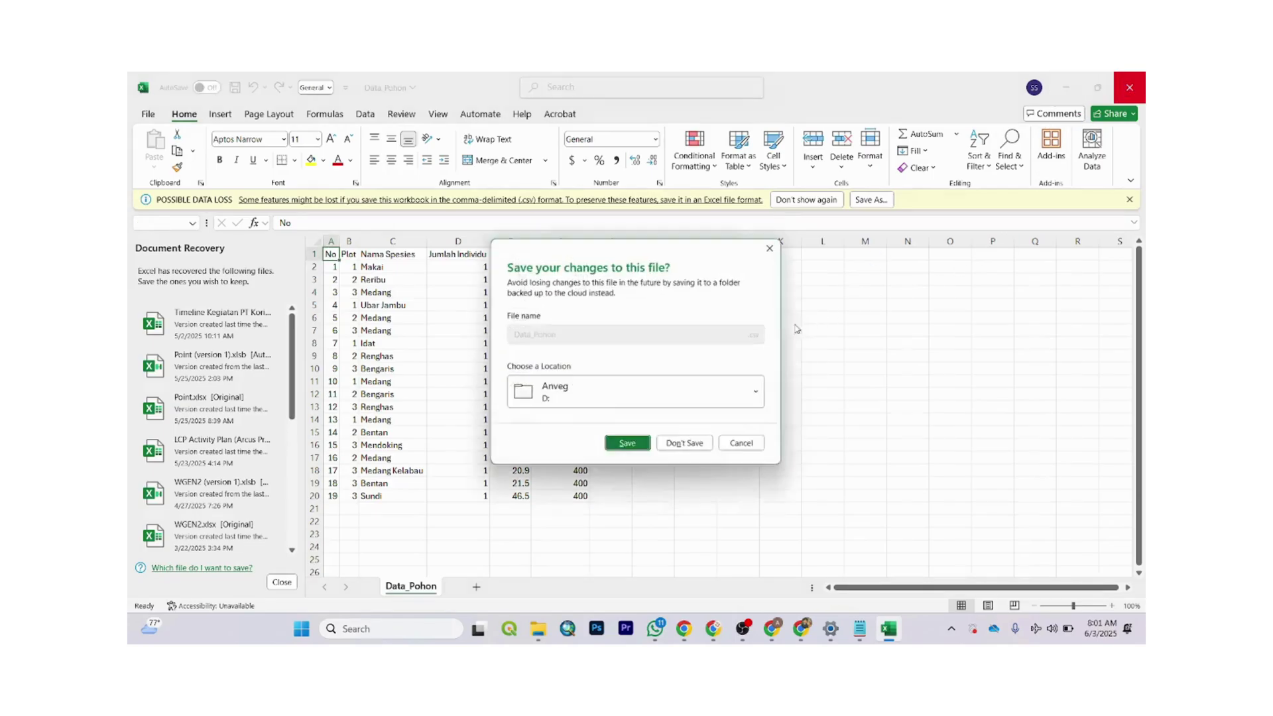
pyautogui.click(686, 446)
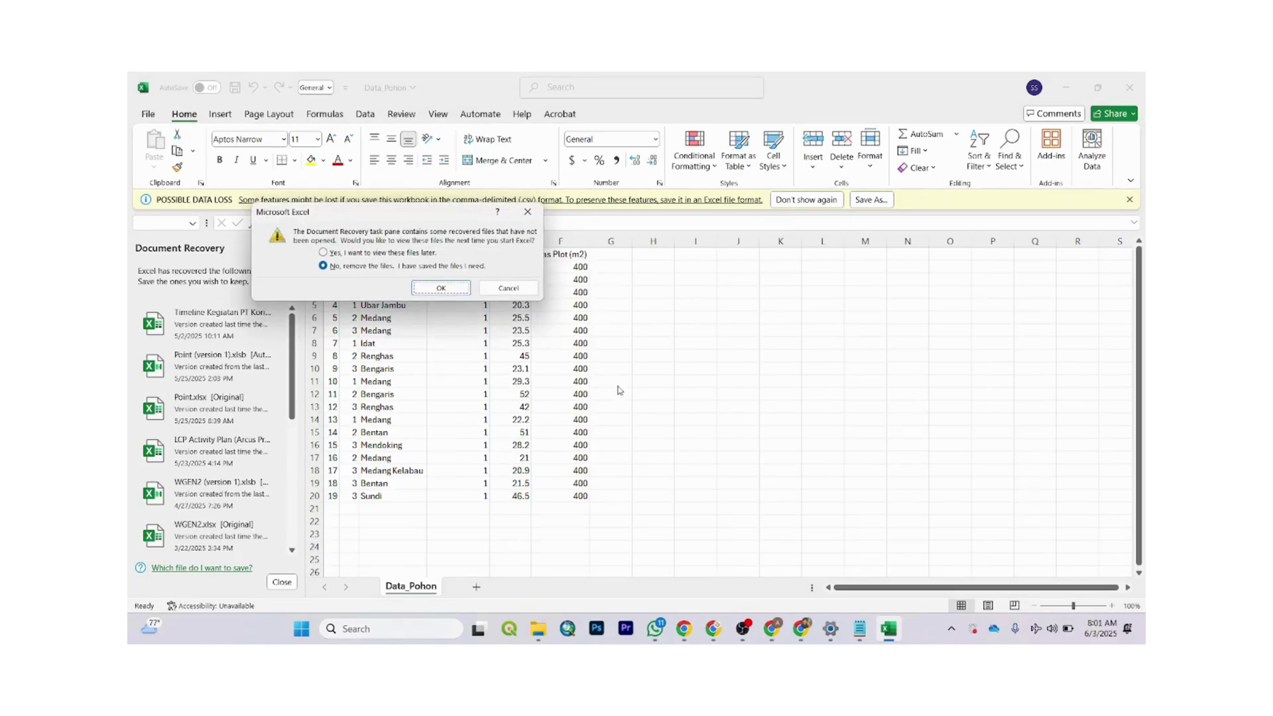
pyautogui.click(436, 287)
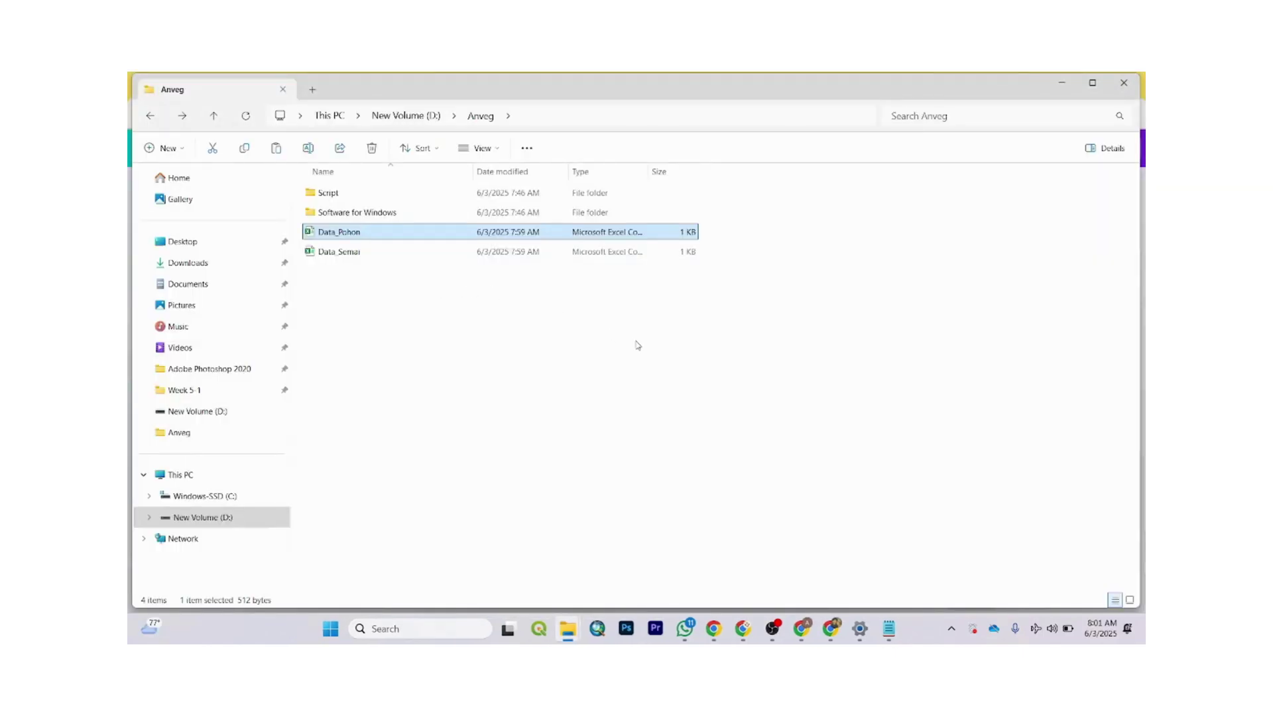
# - Launch RStudio and postpone the offered update with Remind Later
pyautogui.press('super')
pyautogui.write('rs')
pyautogui.click(502, 266)
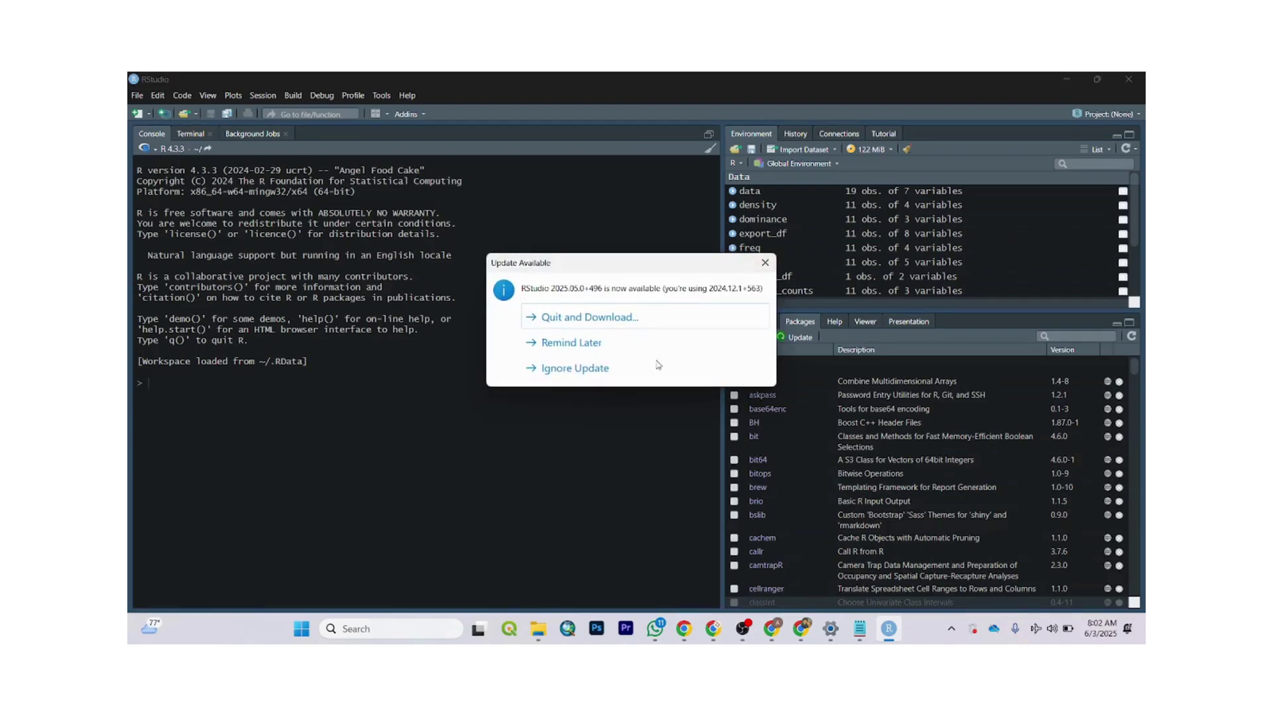
pyautogui.click(635, 342)
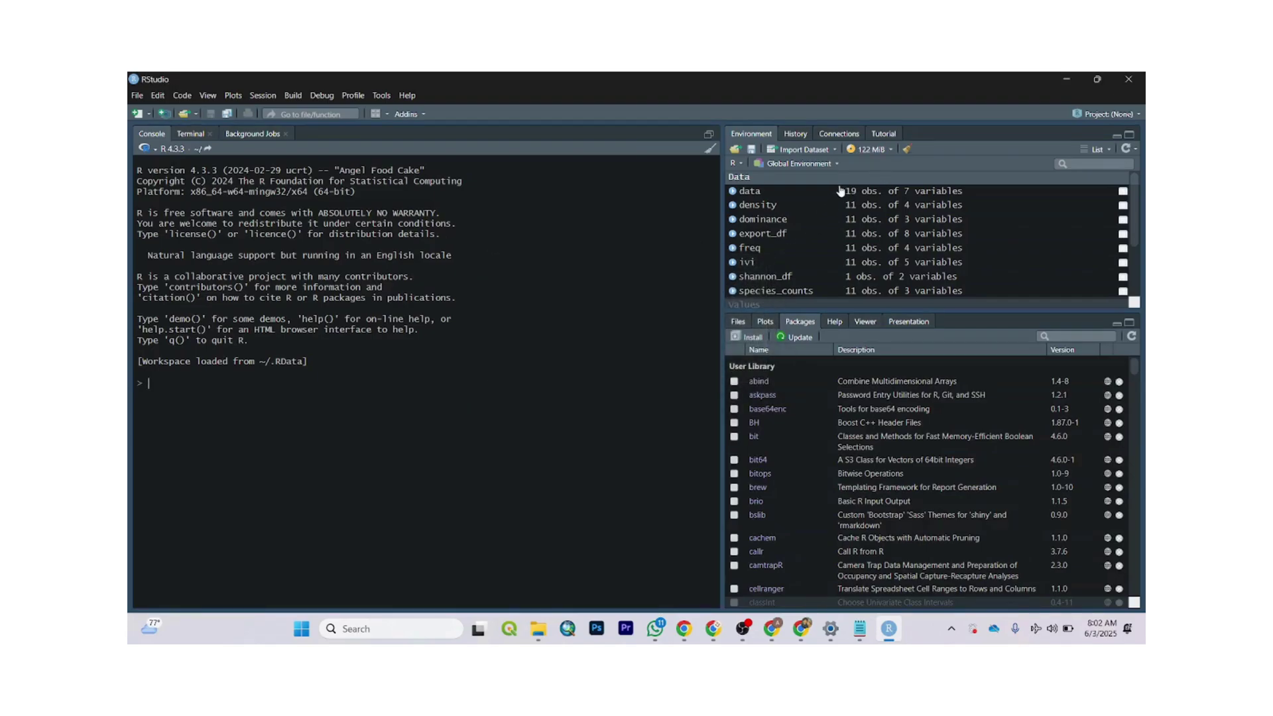
# - Clear all objects from the Global Environment
pyautogui.click(906, 149)
pyautogui.click(617, 400)
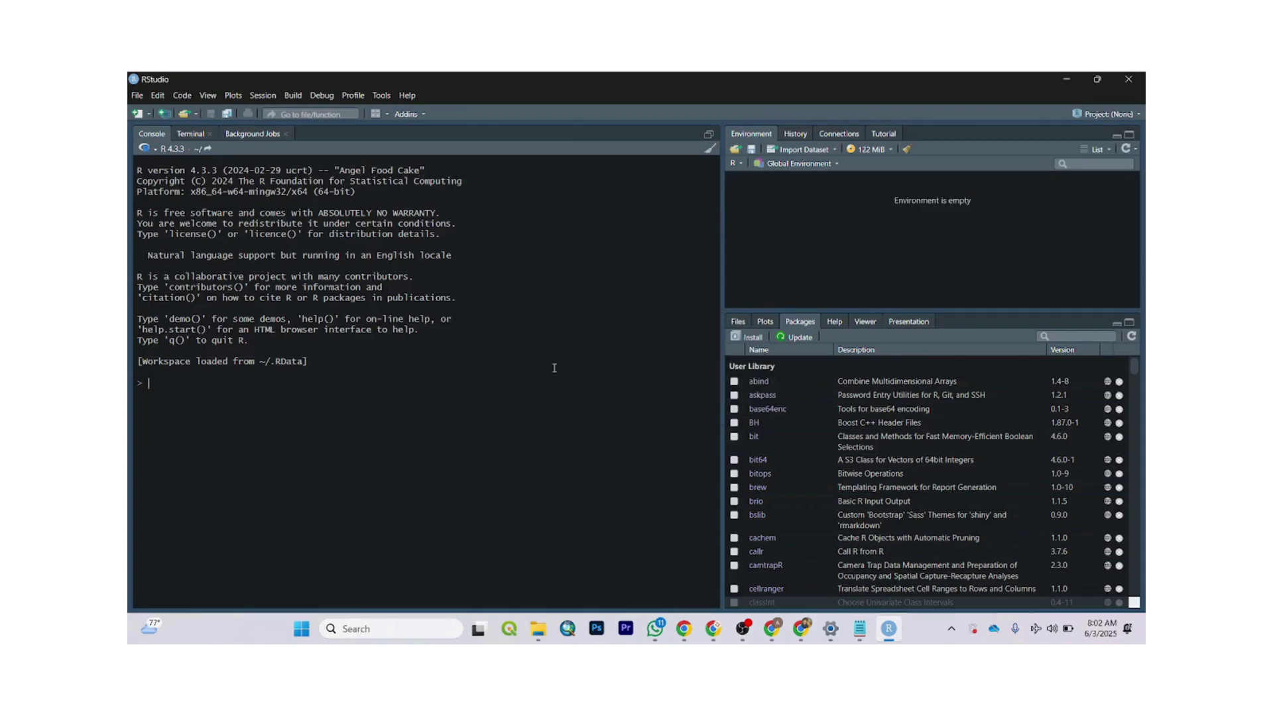
# - Create a new blank R script
pyautogui.click(137, 115)
pyautogui.click(137, 115)
pyautogui.click(138, 115)
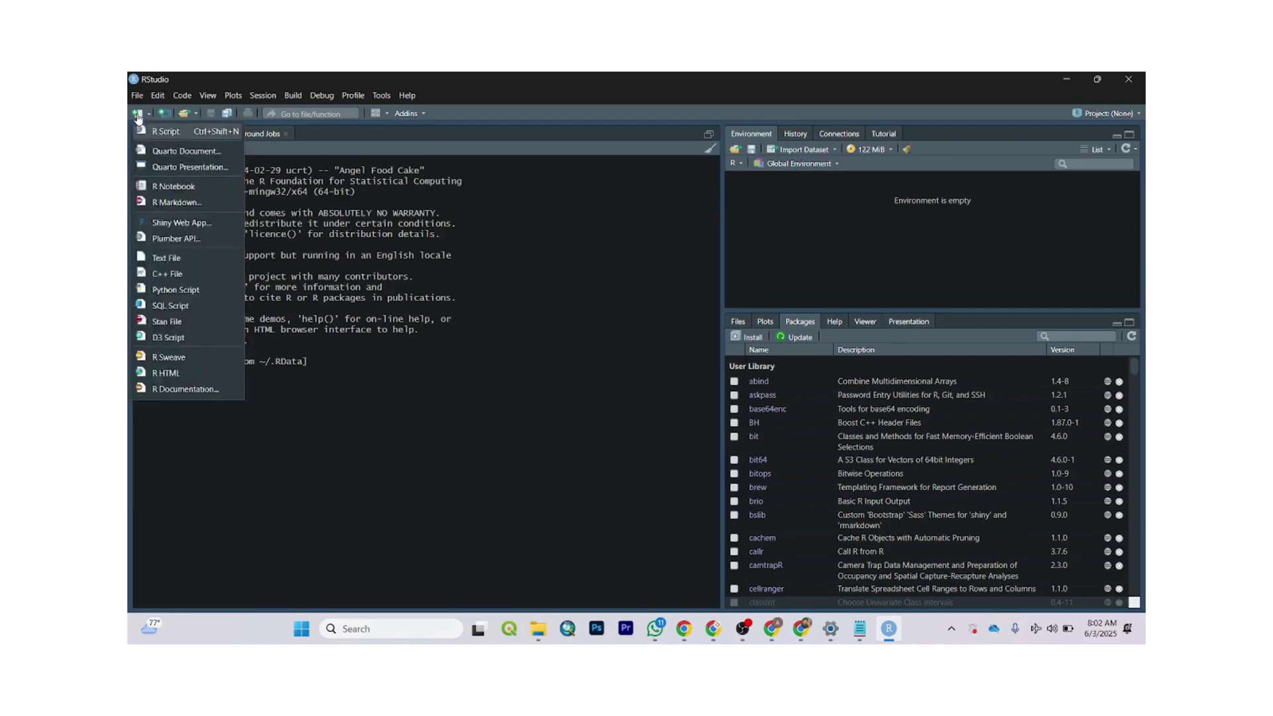
pyautogui.click(178, 149)
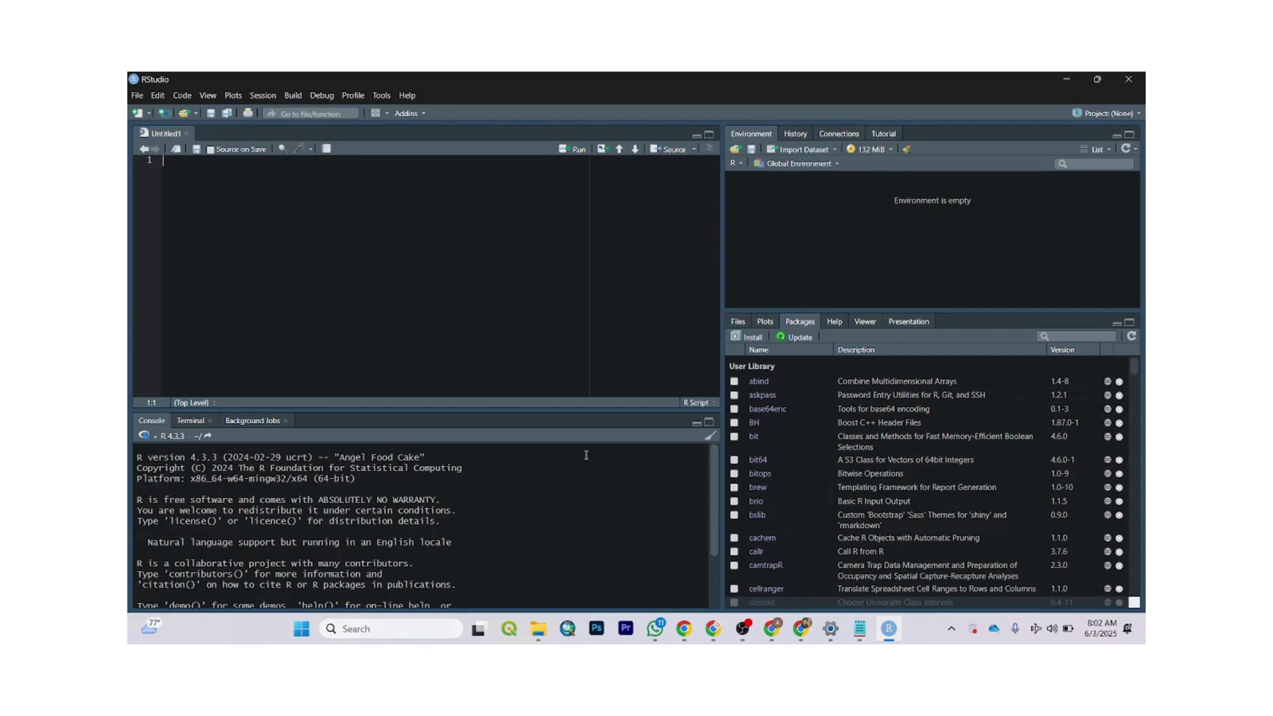
# - Switch to the Script folder in File Explorer, open Script Anveg Pohon in Notepad and copy its entire text
pyautogui.moveTo(538, 628)
pyautogui.moveTo(599, 558)
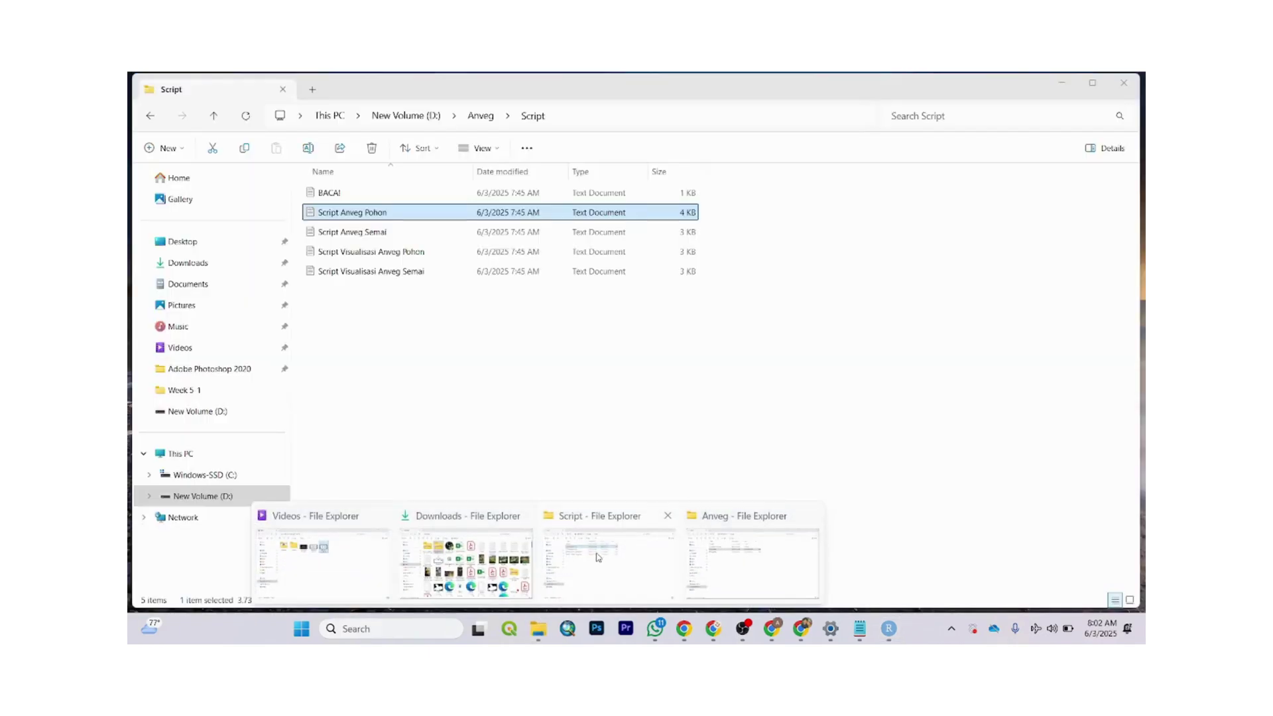
pyautogui.click(599, 558)
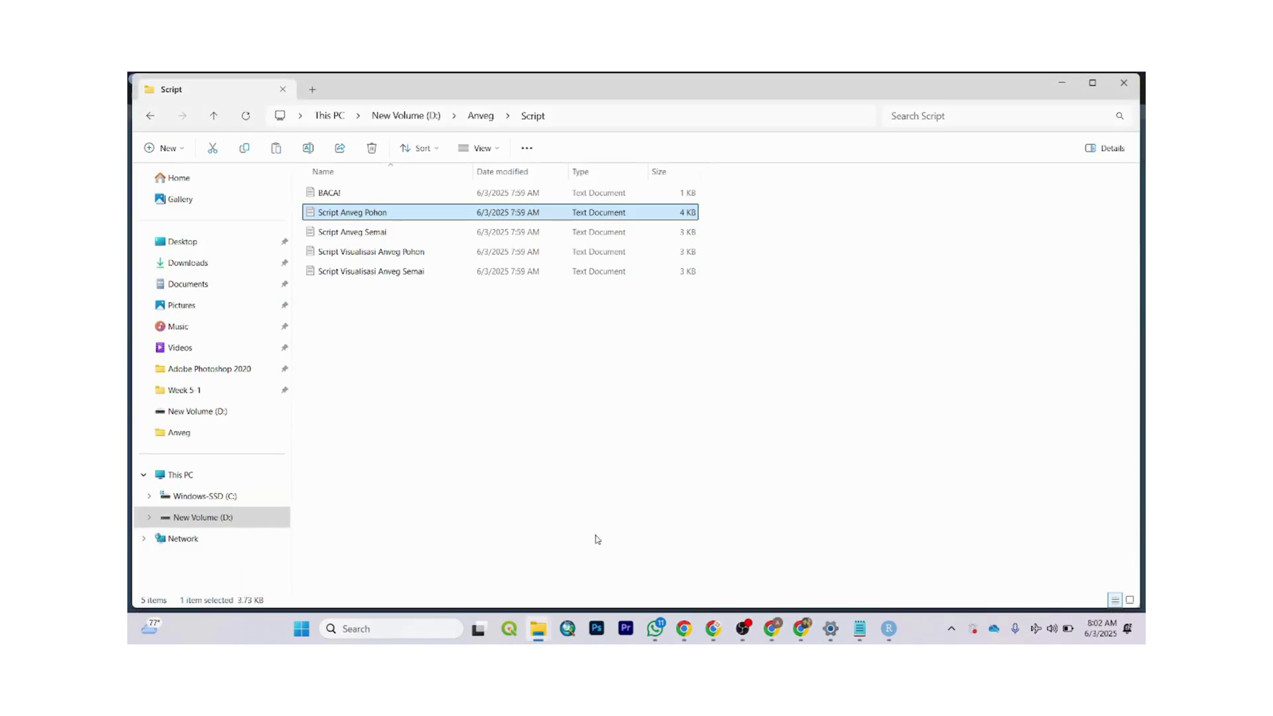
pyautogui.doubleClick(347, 214)
pyautogui.hotkey('ctrl', 'a')
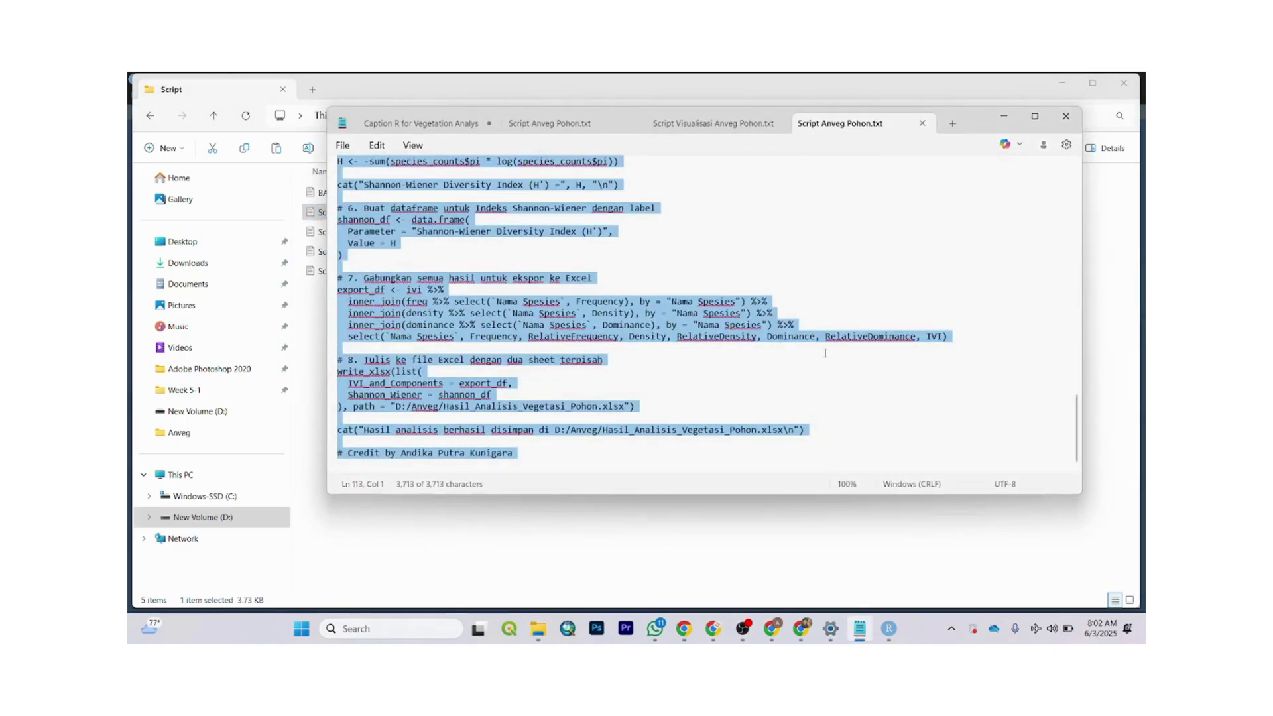
pyautogui.click(826, 349)
pyautogui.scroll(1, 825, 353)
pyautogui.scroll(20, 825, 353)
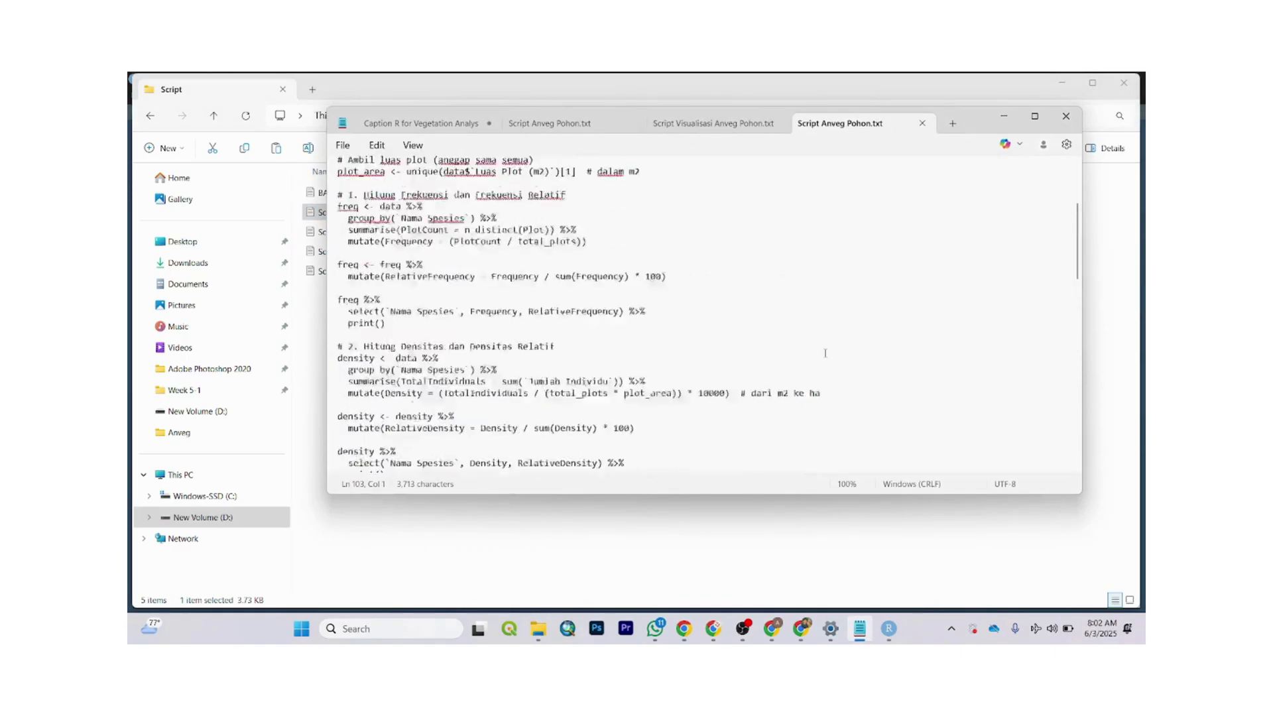
pyautogui.click(825, 353)
pyautogui.hotkey('ctrl', 'a')
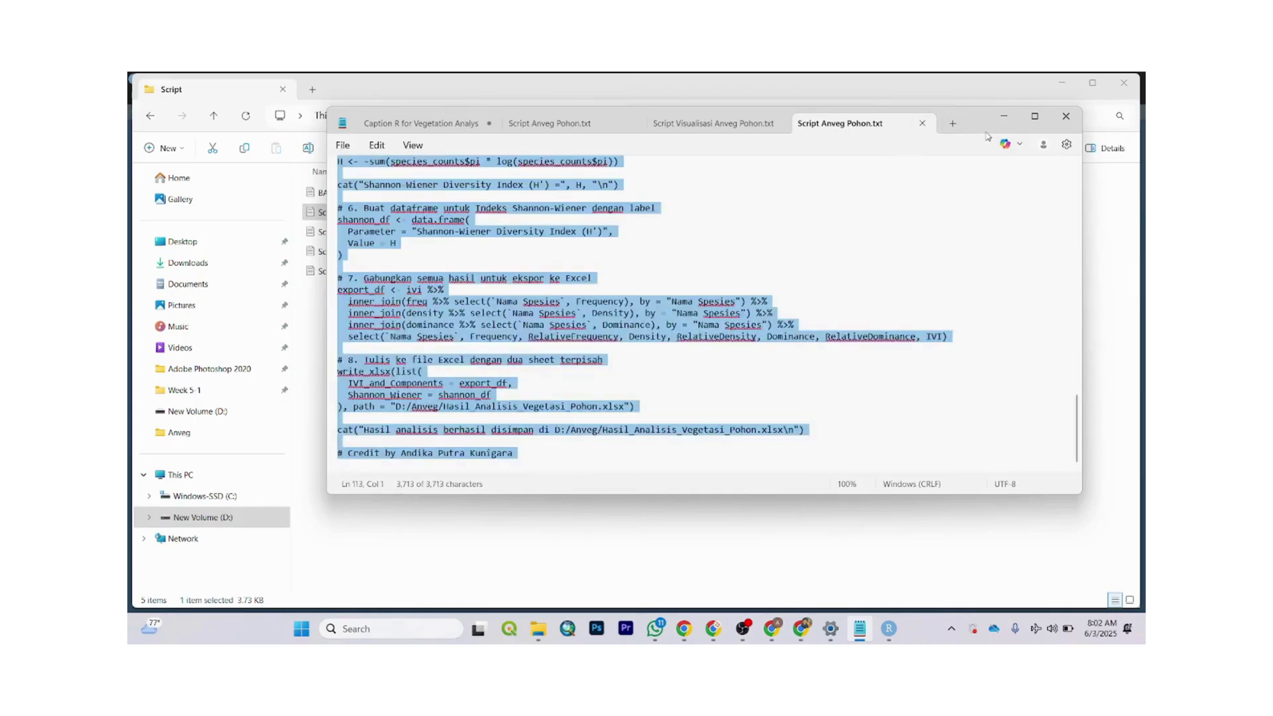
# - Return to RStudio and paste the copied Script Anveg Pohon code into the blank script
pyautogui.click(1004, 116)
pyautogui.click(1063, 83)
pyautogui.hotkey('ctrl', 'v')
pyautogui.scroll(15, 453, 249)
pyautogui.scroll(7, 453, 249)
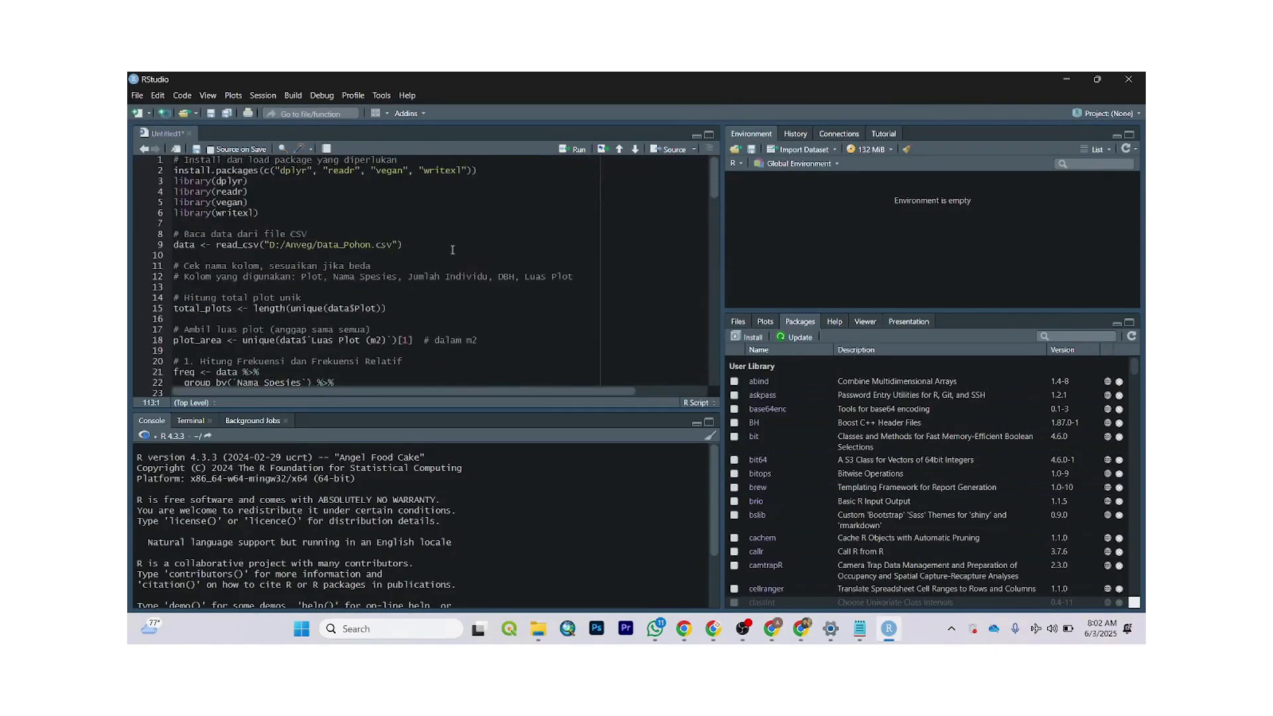
# - Insert a blank line between the install.packages line and the library calls
pyautogui.click(500, 170)
pyautogui.hotkey('ctrl', 'Return')
pyautogui.doubleClick(500, 171)
pyautogui.click(498, 171)
pyautogui.press('Return')
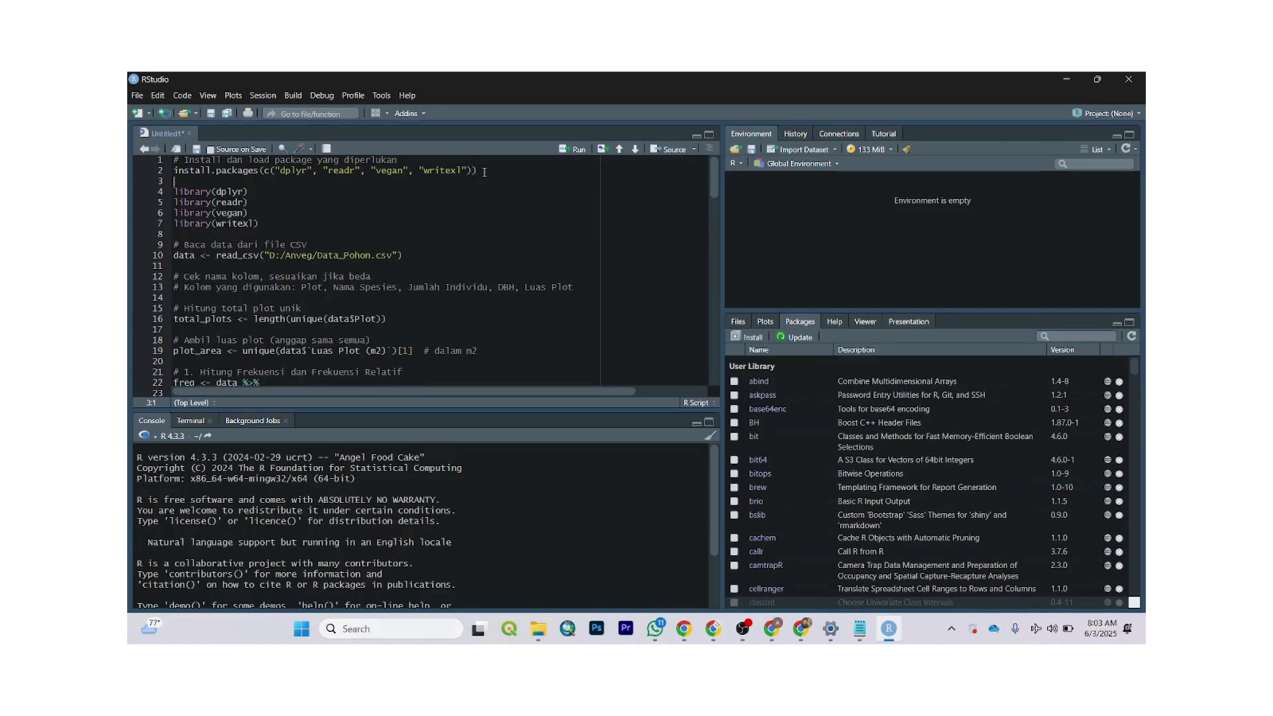
# - Run the installation of dplyr, readr, vegan and writexl, and agree to install the package needing compilation from source
pyautogui.click(484, 172)
pyautogui.hotkey('ctrl', 'Return')
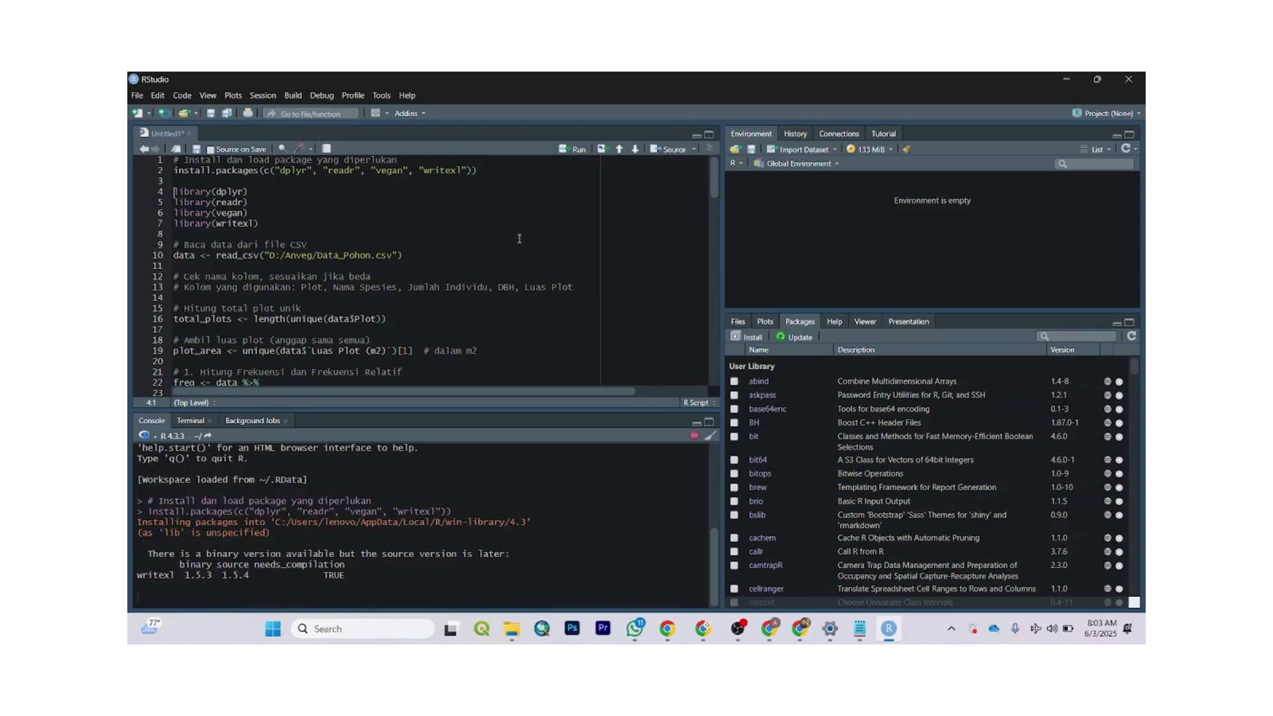
pyautogui.click(888, 628)
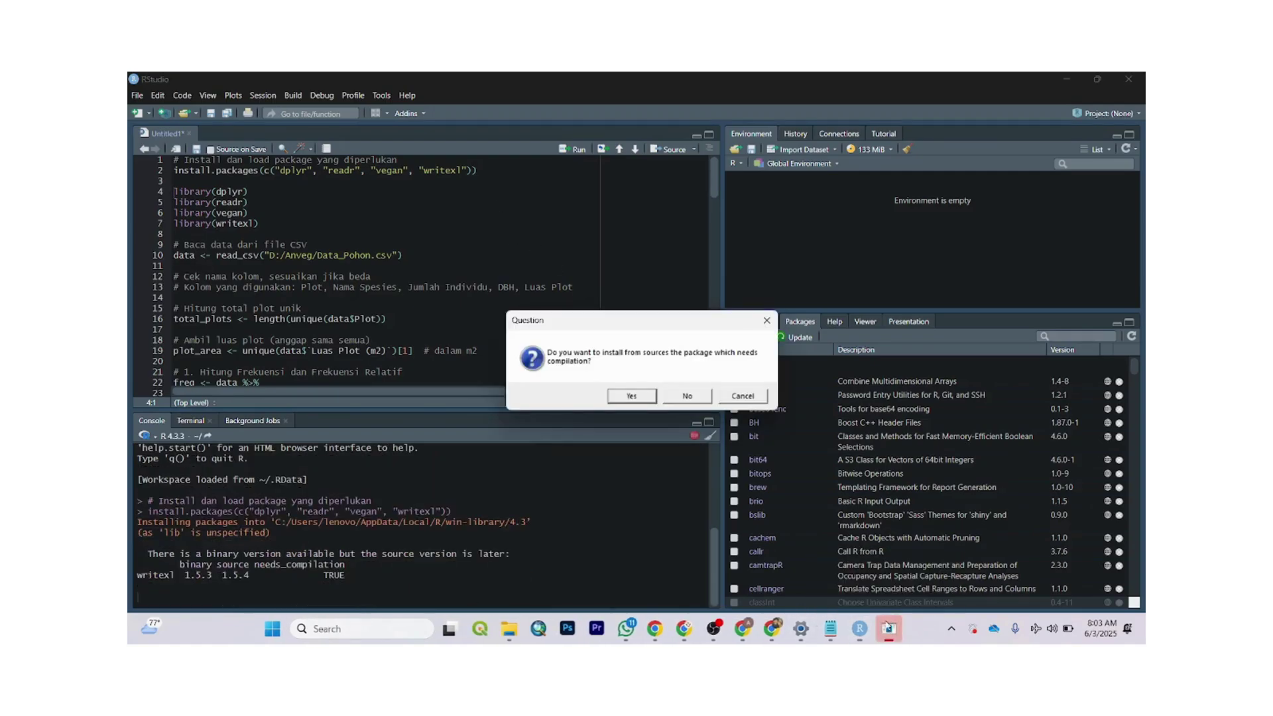
pyautogui.click(641, 399)
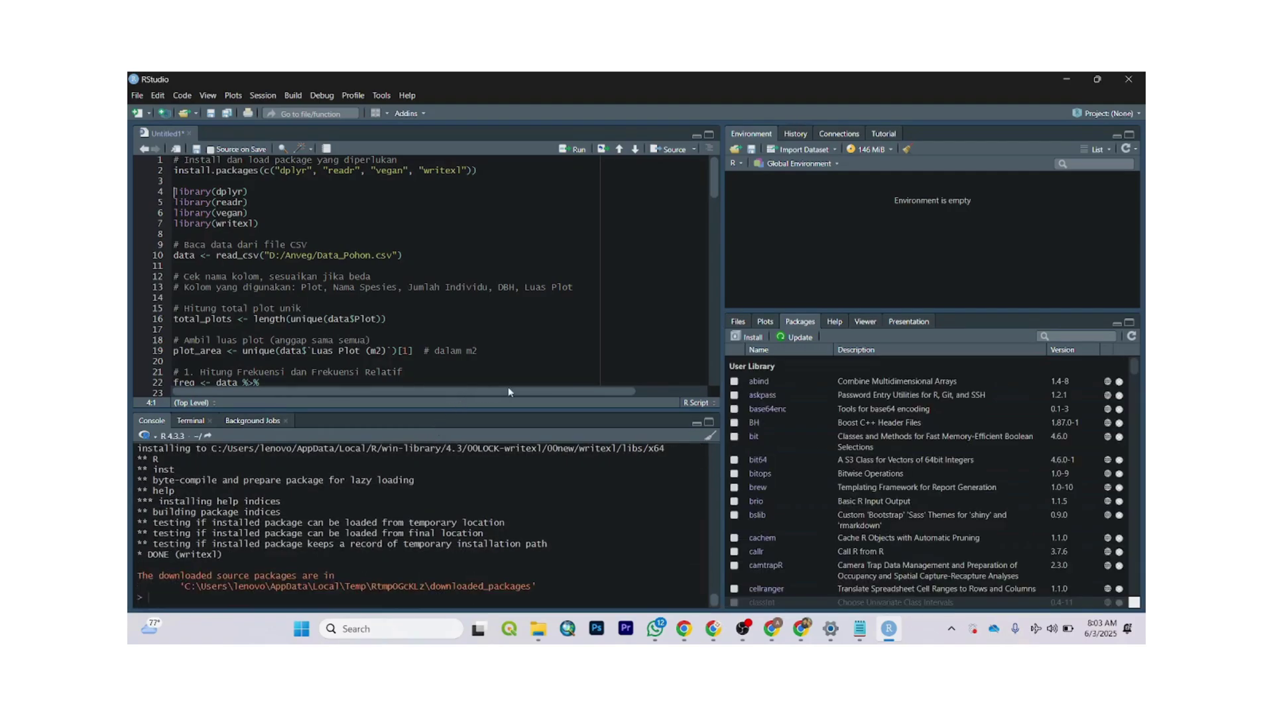
# - Run the four library lines to load dplyr, readr, vegan and writexl
pyautogui.click(271, 194)
pyautogui.press('Left')
pyautogui.press('Left')
pyautogui.press('Left')
pyautogui.press('Left')
pyautogui.press('Left')
pyautogui.press('Left')
pyautogui.press('Left')
pyautogui.press('Left')
pyautogui.press('Left')
pyautogui.press('Left')
pyautogui.press('Left')
pyautogui.press('Left')
pyautogui.hotkey('ctrl', 'Return')
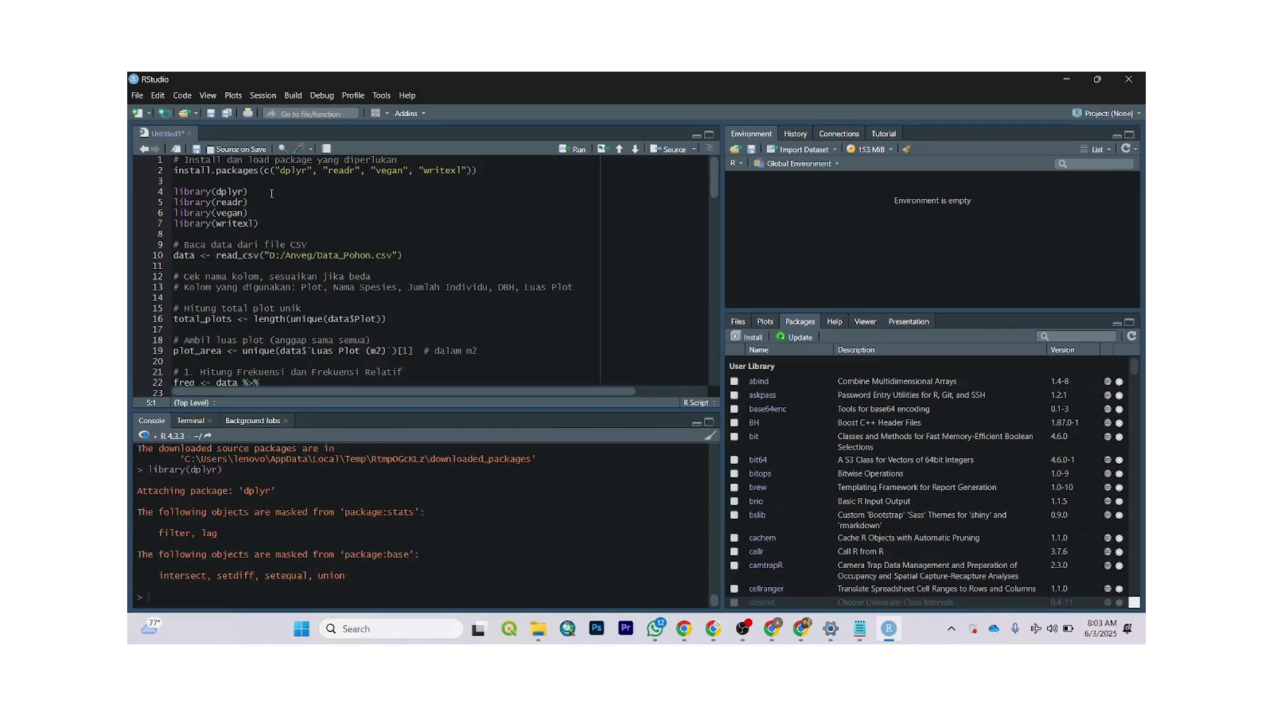
pyautogui.hotkey('ctrl', 'Return')
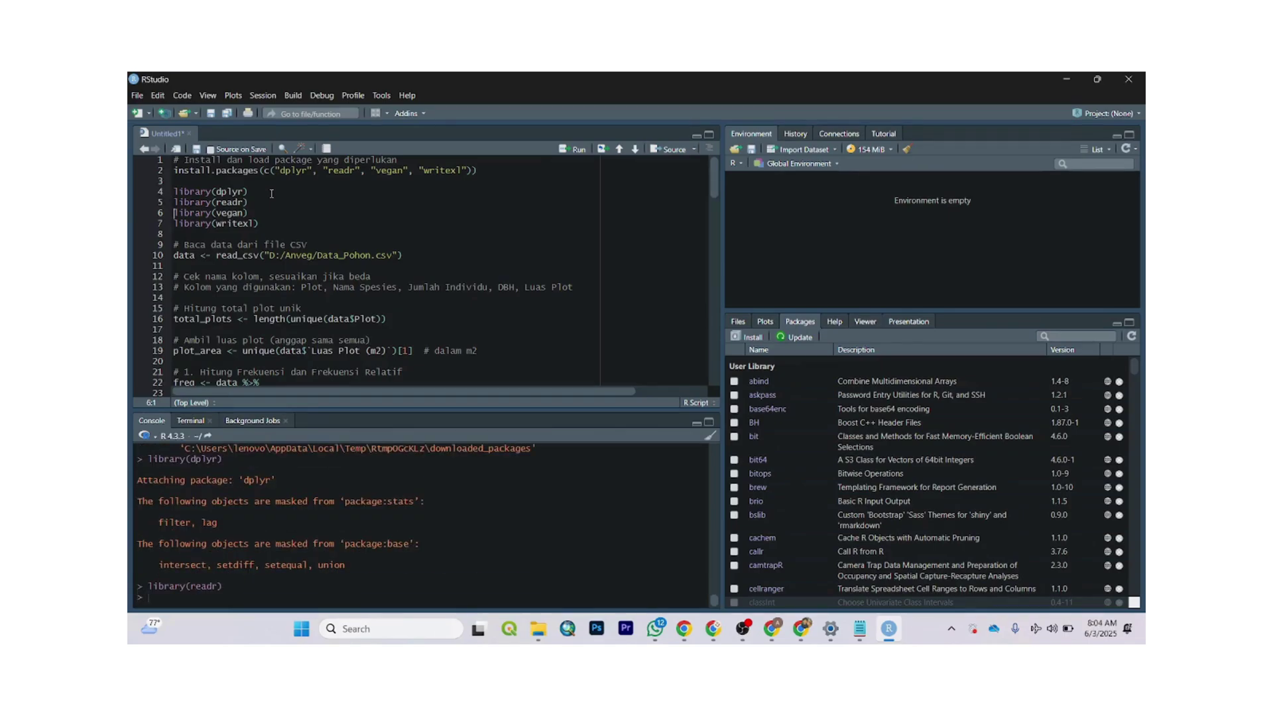
pyautogui.hotkey('ctrl', 'Return')
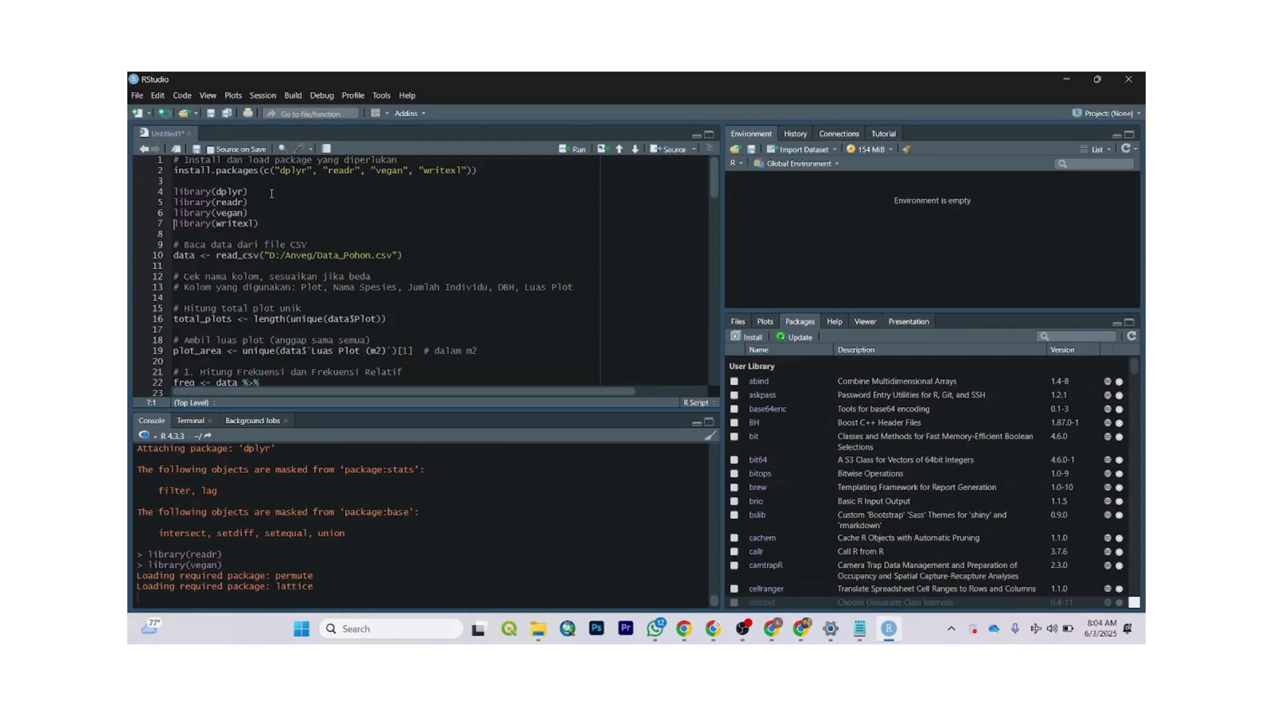
pyautogui.hotkey('ctrl', 'Return')
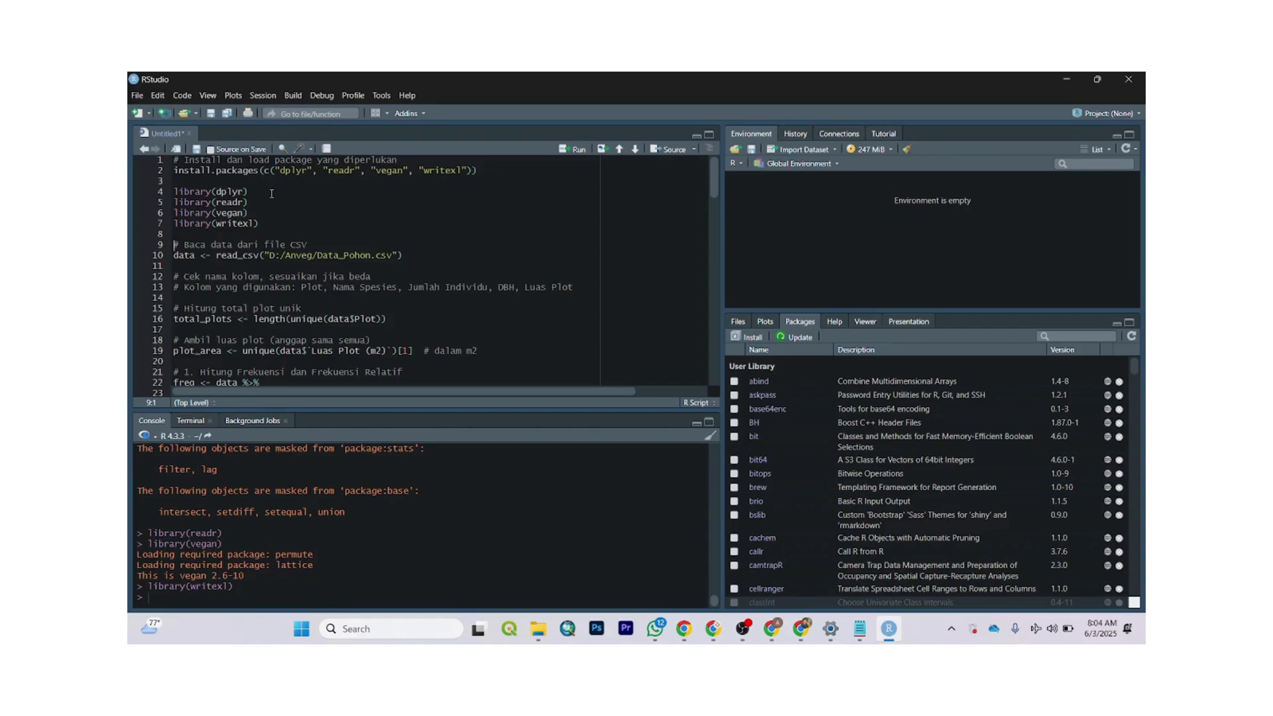
# - Run the read_csv line to import D:/Anveg/Data_Pohon.csv into the data object
pyautogui.click(434, 254)
pyautogui.moveTo(276, 256); pyautogui.dragTo(392, 257)
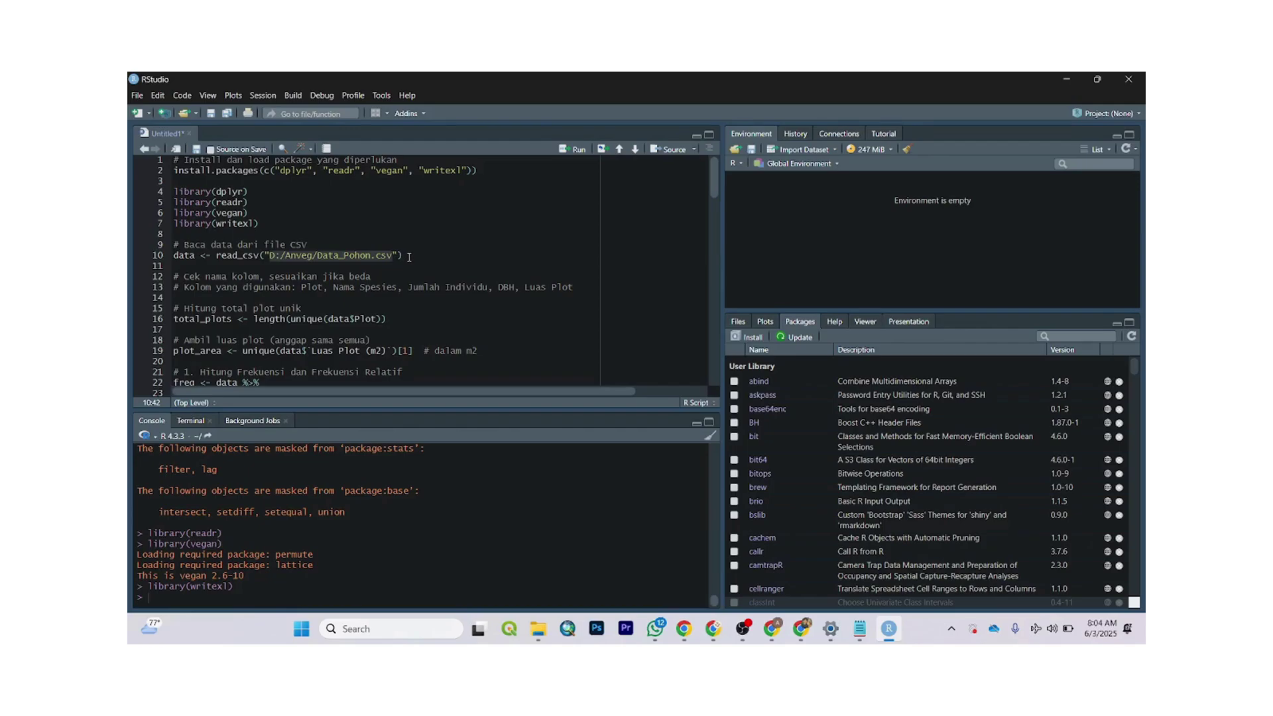
pyautogui.click(409, 257)
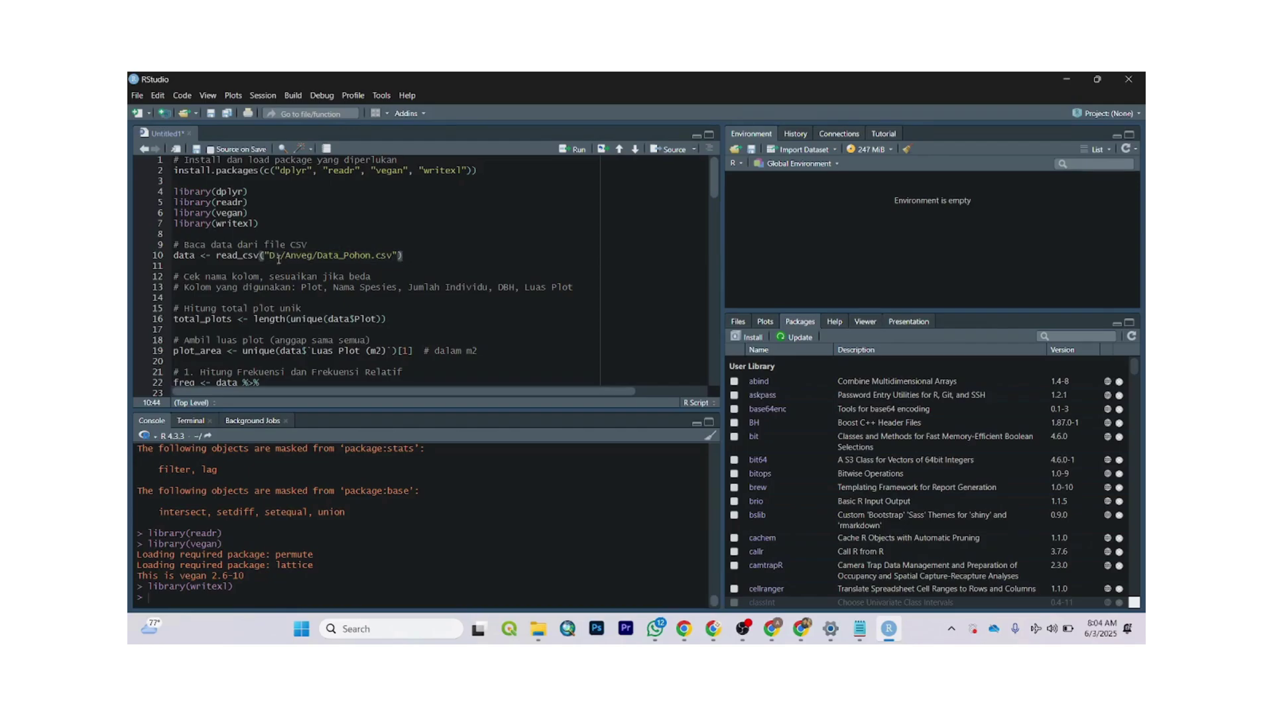
pyautogui.moveTo(271, 259); pyautogui.dragTo(394, 257)
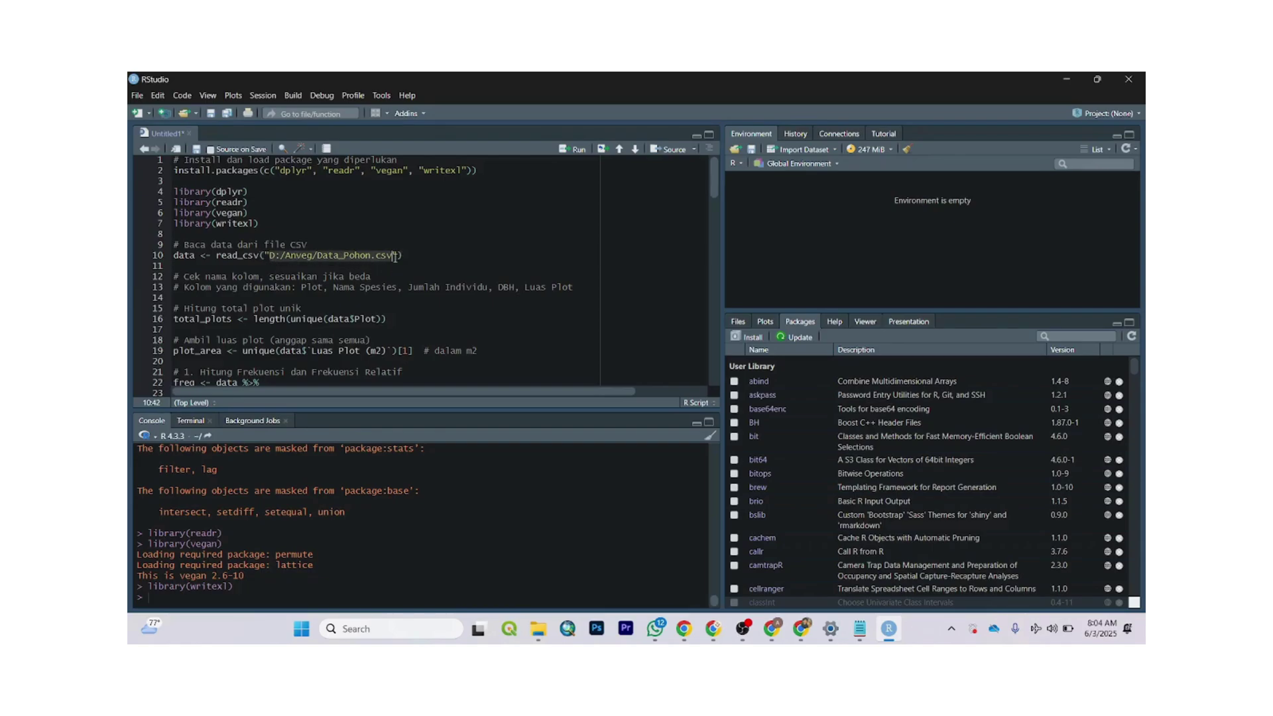
pyautogui.click(414, 258)
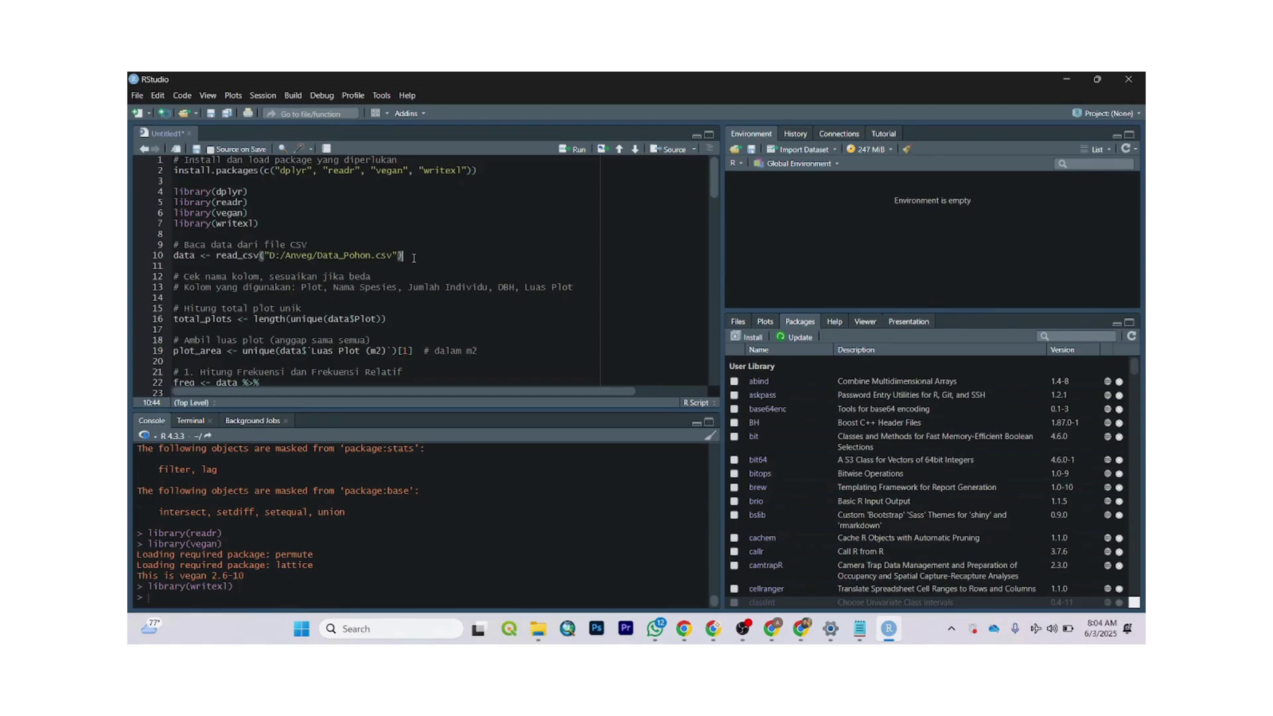
pyautogui.hotkey('ctrl', 'Return')
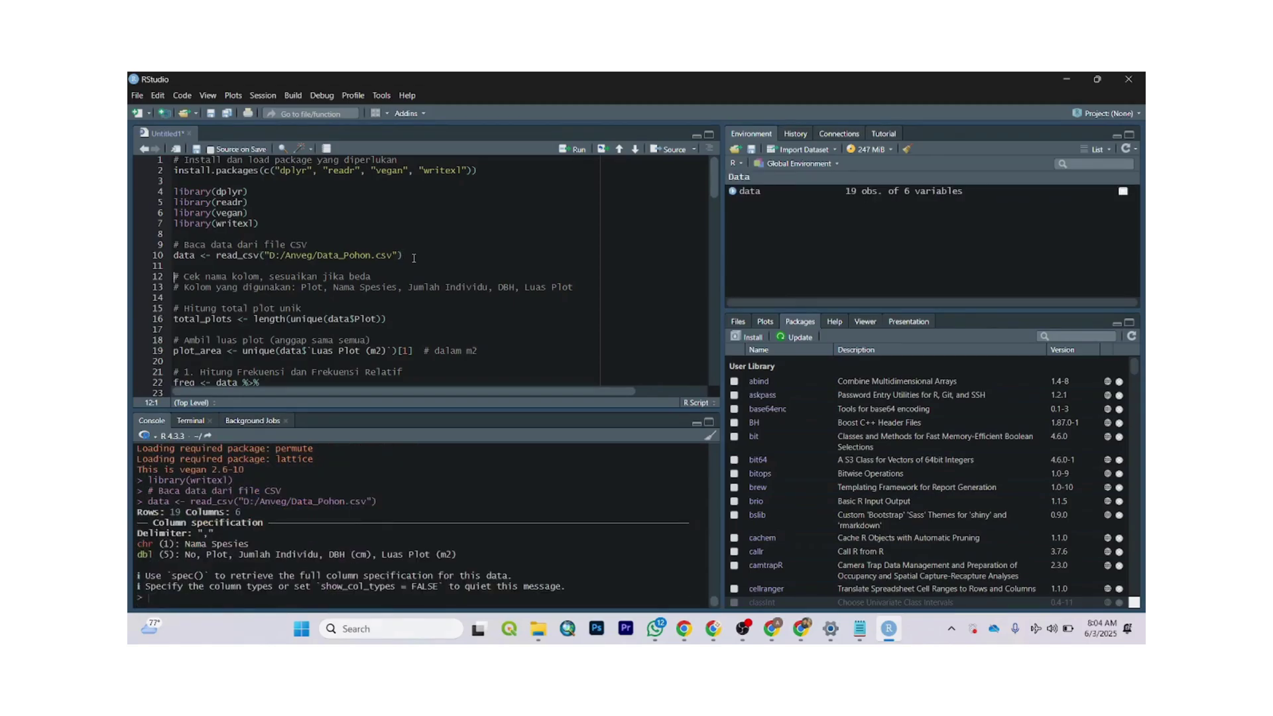
# - Run the total_plots and plot_area lines to get the number of unique plots and the plot area in m2
pyautogui.scroll(-2, 414, 258)
pyautogui.click(408, 270)
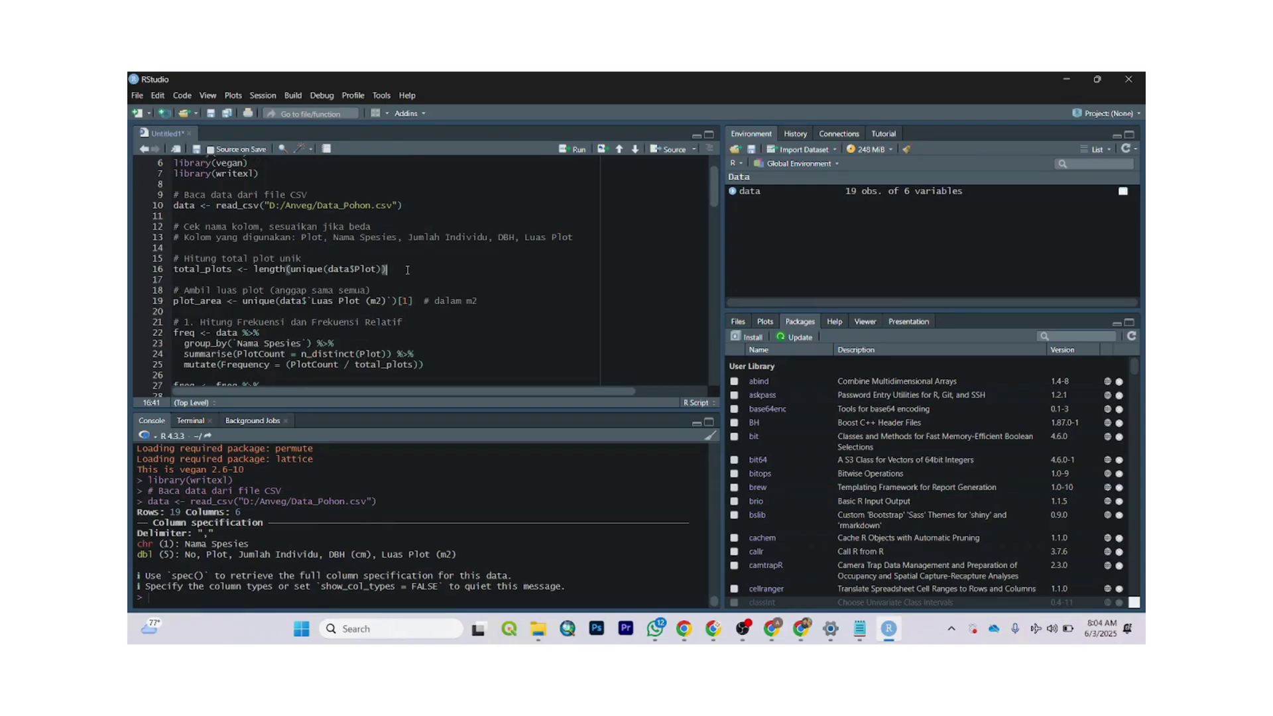
pyautogui.hotkey('ctrl', 'Return')
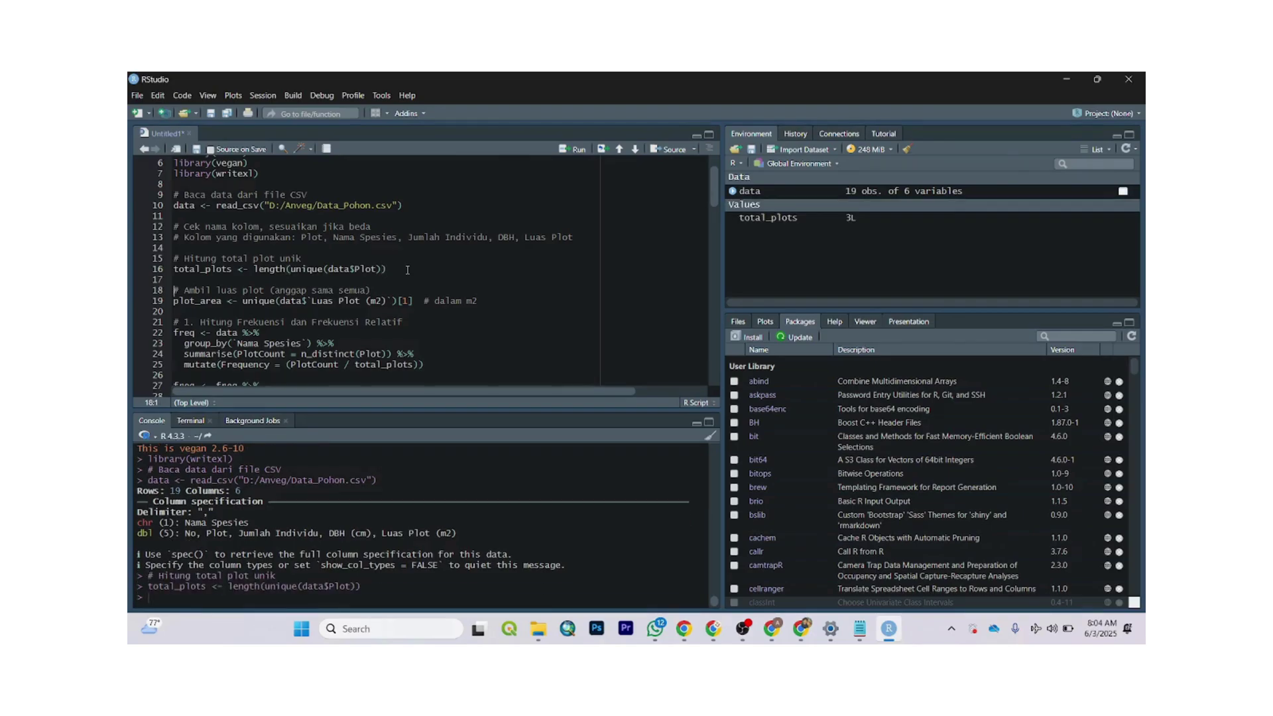
pyautogui.click(482, 302)
pyautogui.hotkey('ctrl', 'Return')
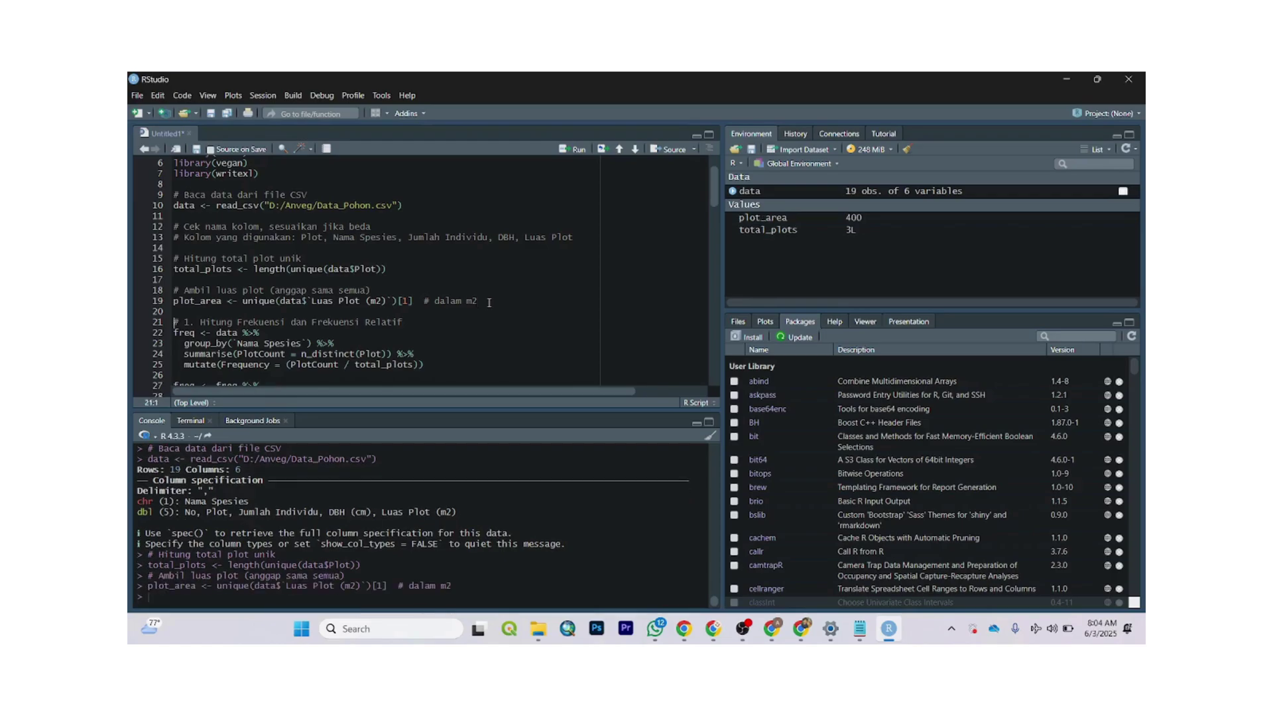
# - Run section 1 of the script to calculate and print Frequency and RelativeFrequency per species
pyautogui.scroll(-2, 454, 254)
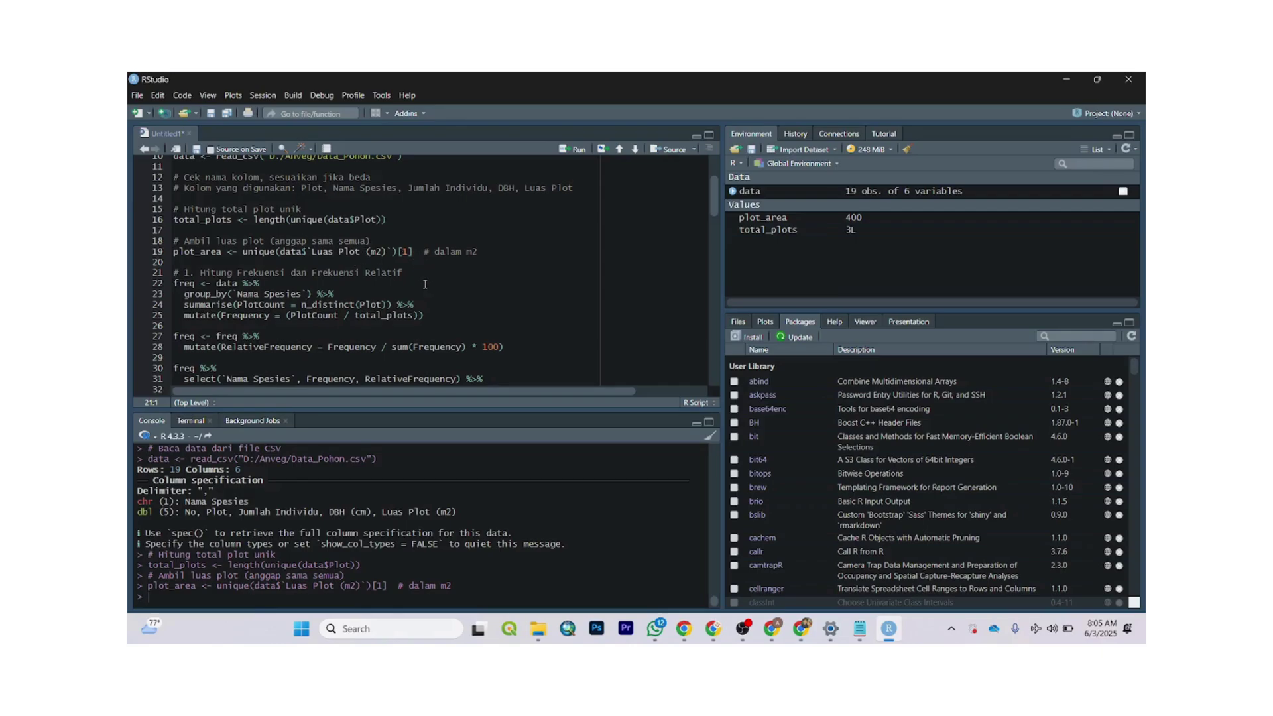
pyautogui.click(451, 315)
pyautogui.hotkey('ctrl', 'Return')
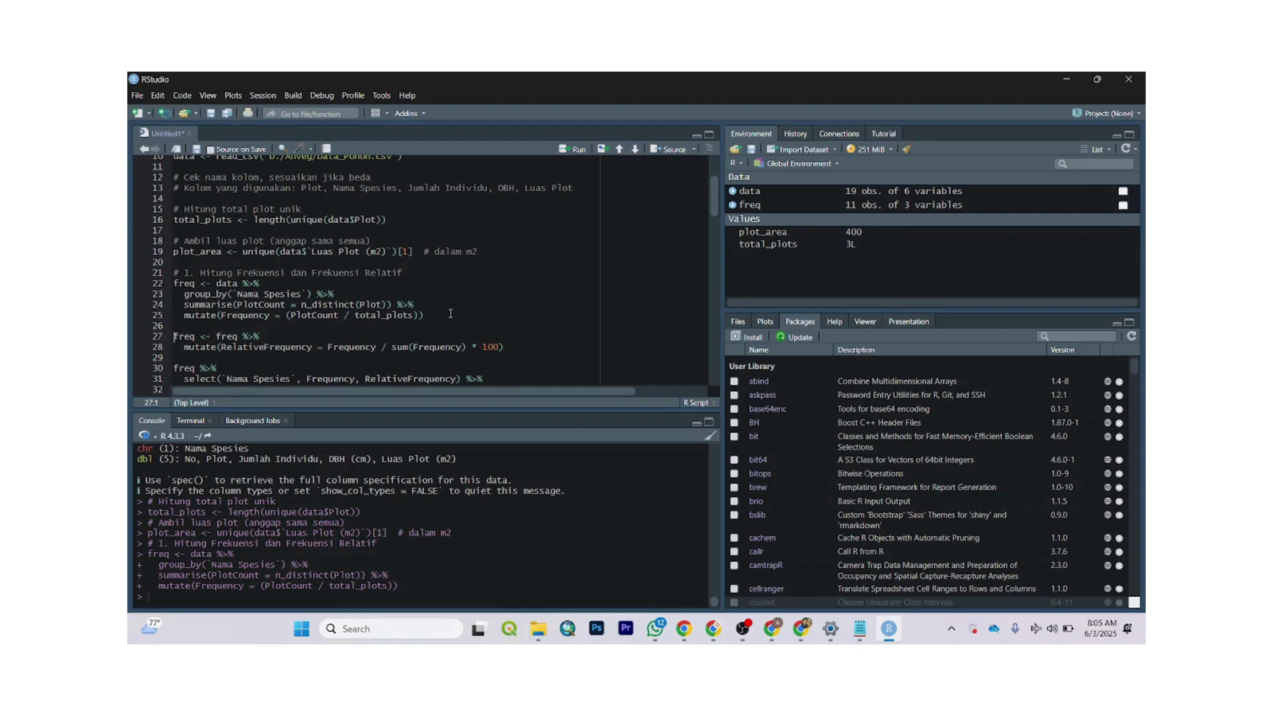
pyautogui.hotkey('ctrl', 'Return')
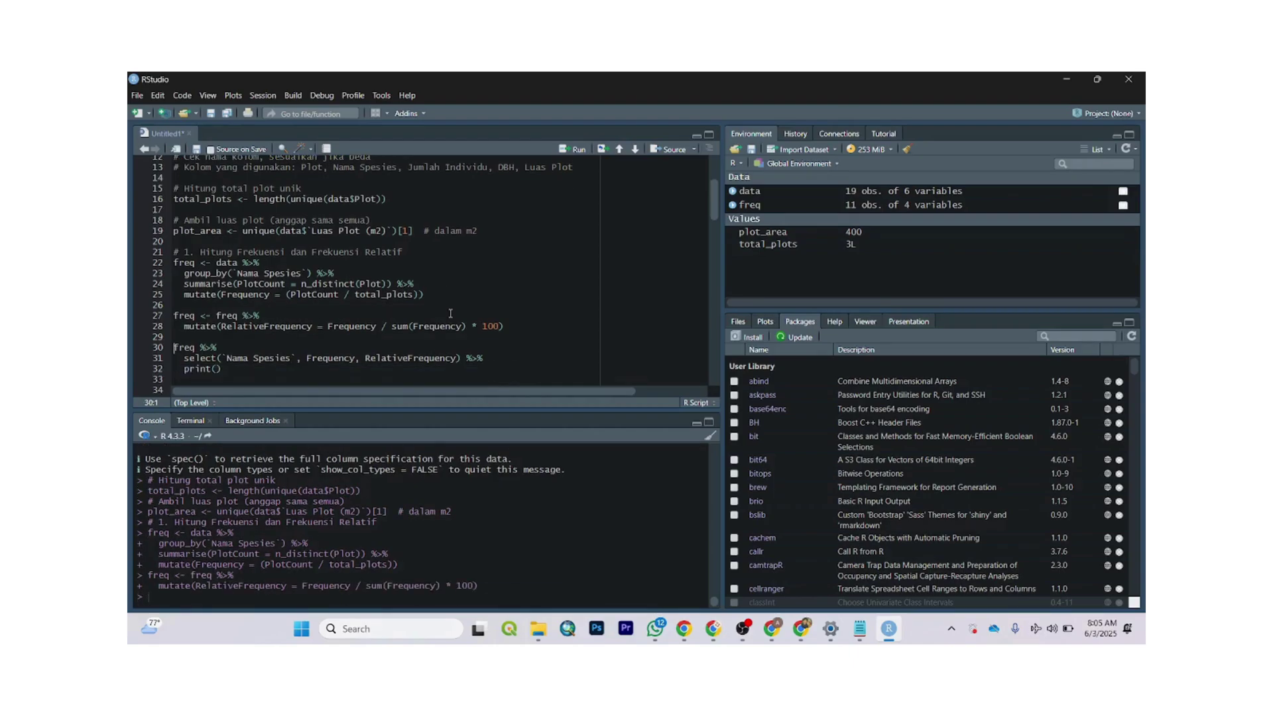
pyautogui.hotkey('ctrl', 'Return')
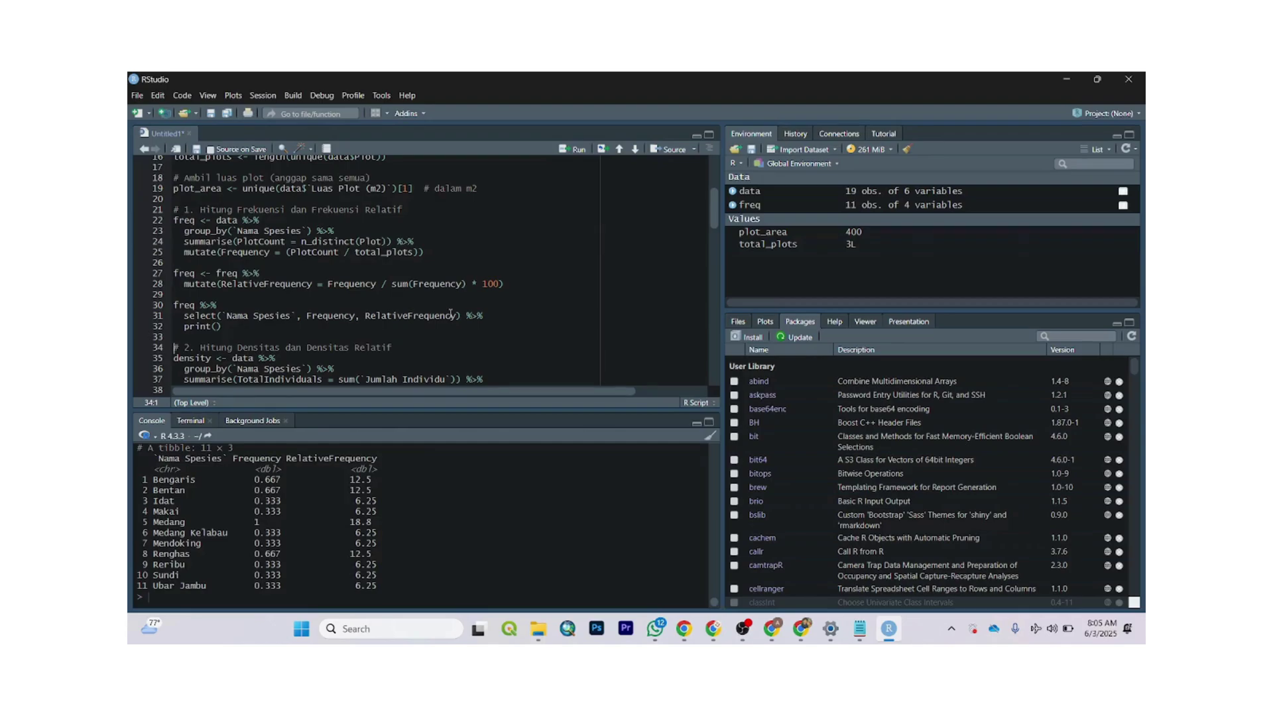
# - Run section 2 of the script to calculate and print Density per hectare and RelativeDensity per species
pyautogui.scroll(-2, 450, 313)
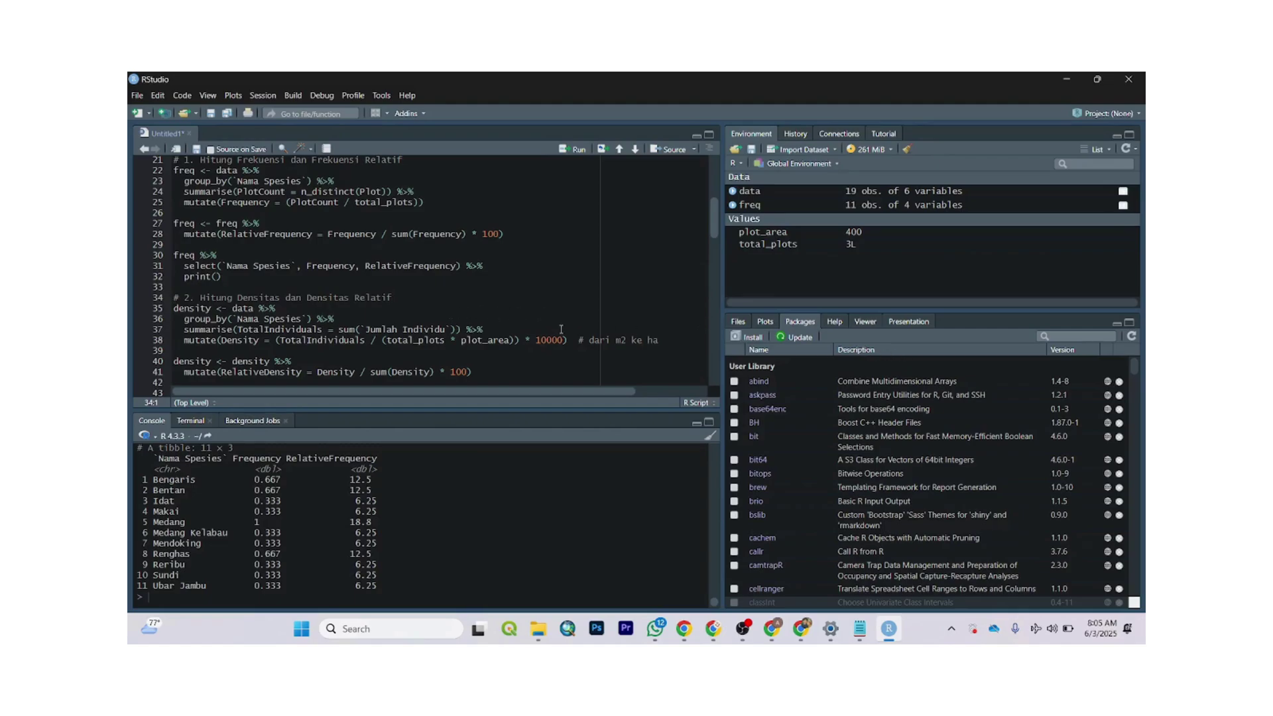
pyautogui.click(675, 339)
pyautogui.scroll(-2, 673, 340)
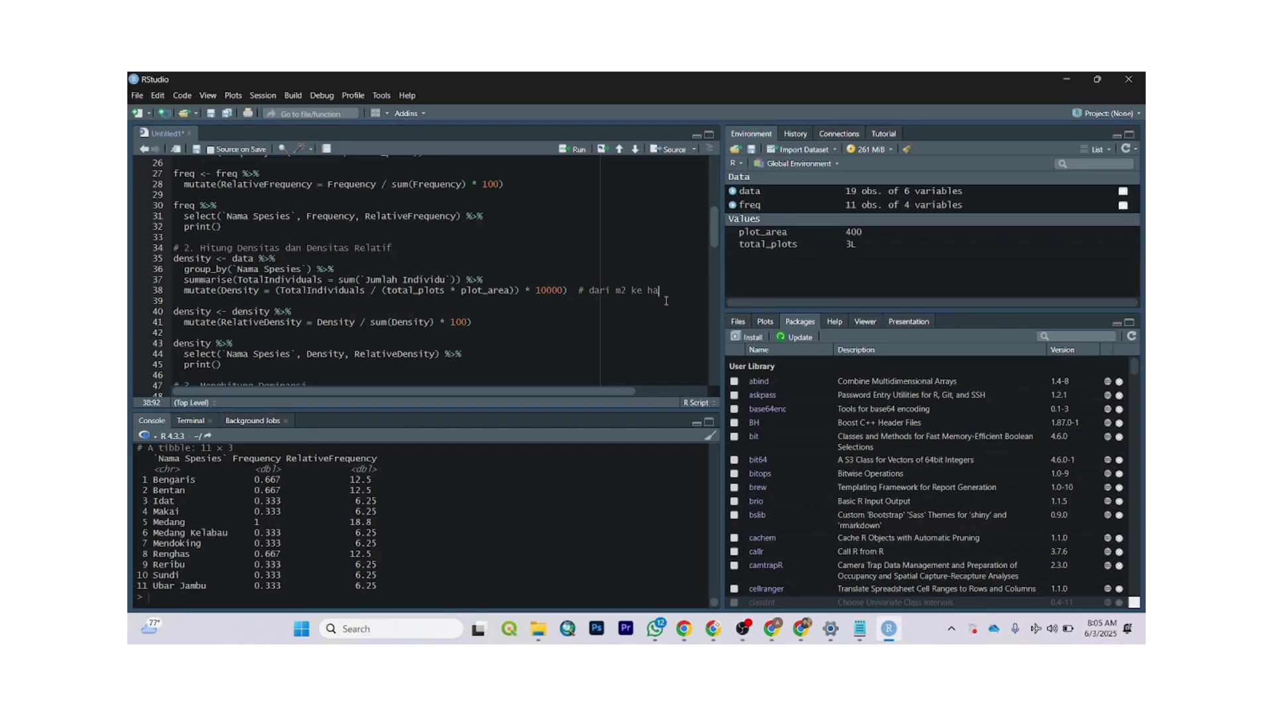
pyautogui.hotkey('ctrl', 'Return')
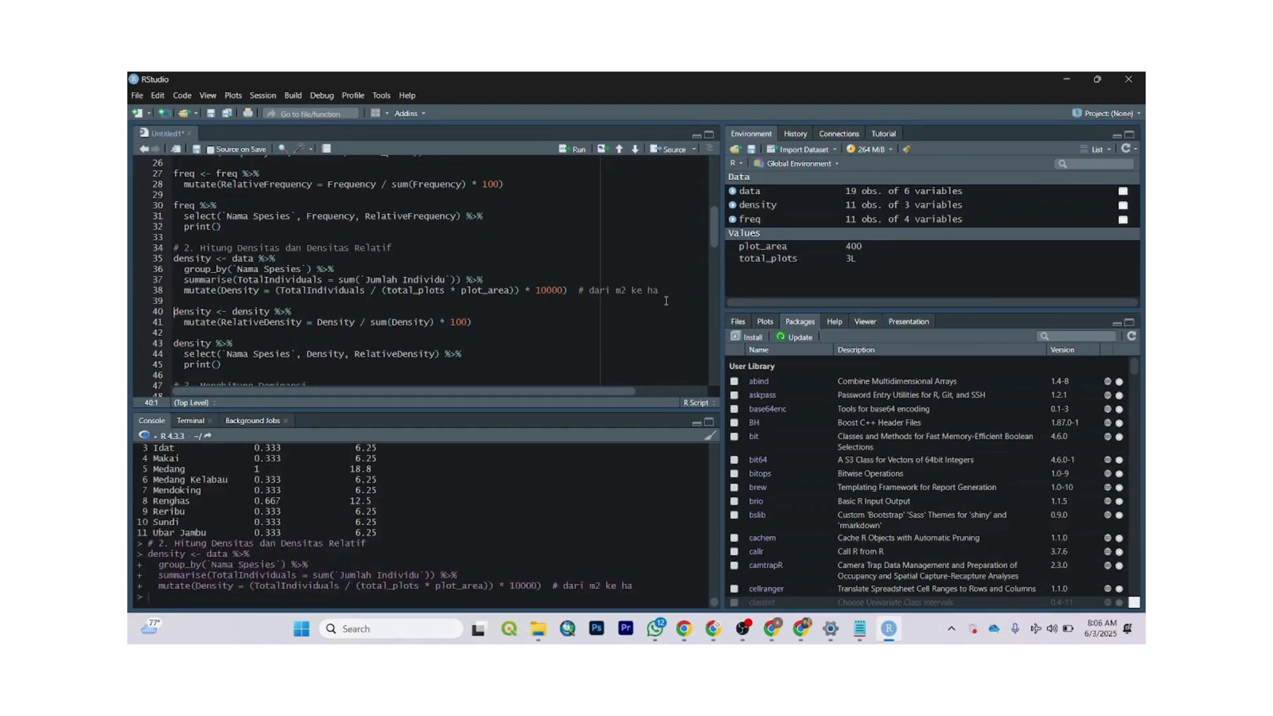
pyautogui.hotkey('ctrl', 'Return')
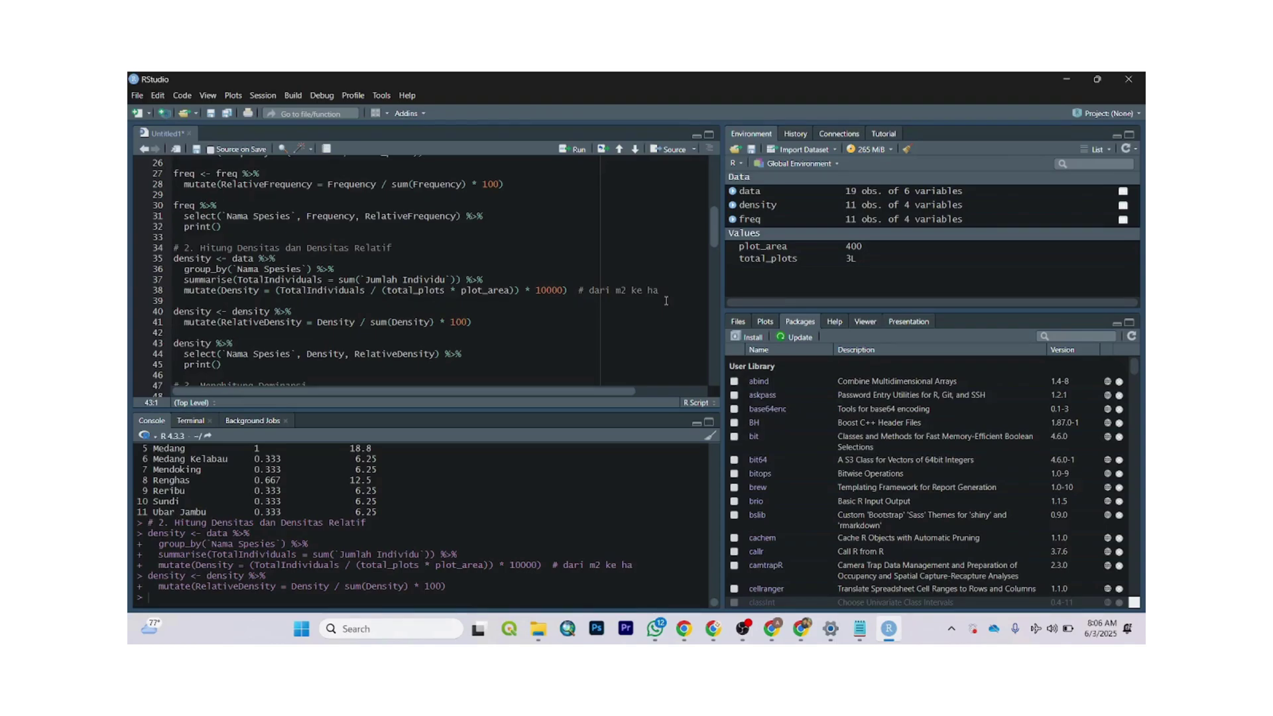
pyautogui.hotkey('ctrl', 'Return')
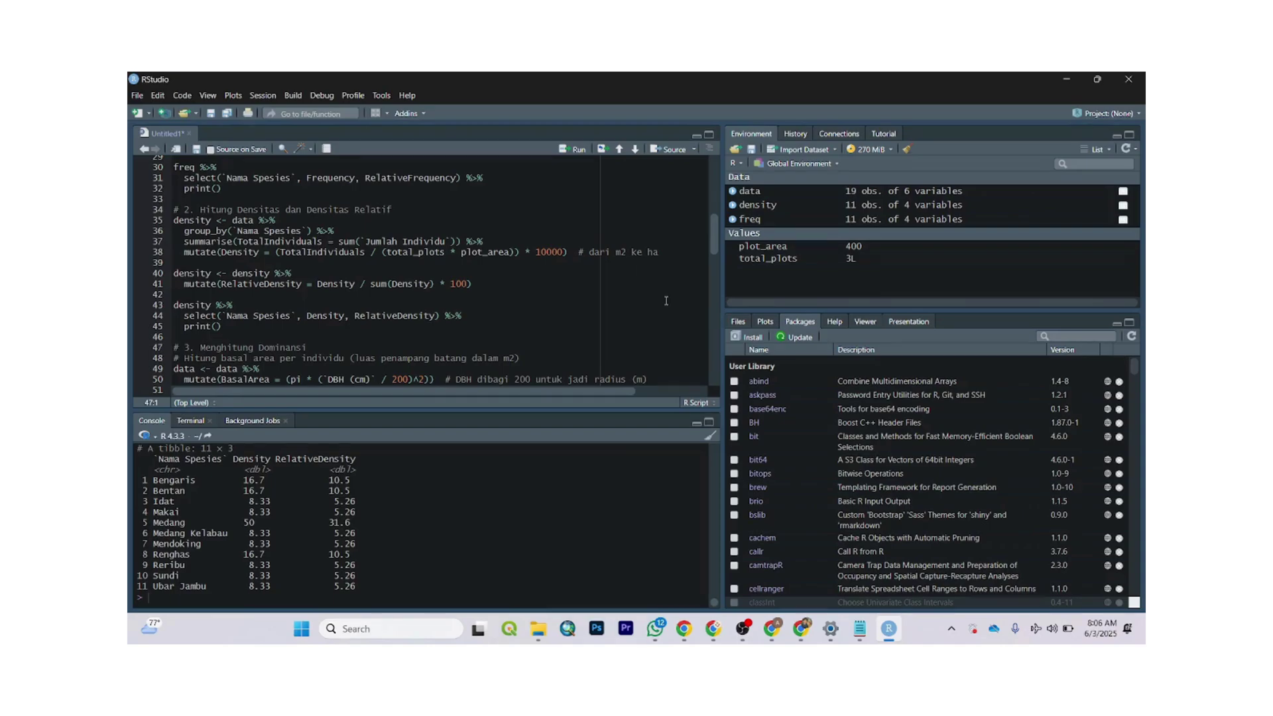
# - Run the first lines of section 3 to add BasalArea to data and calculate total_area_ha in hectares
pyautogui.scroll(-2, 666, 300)
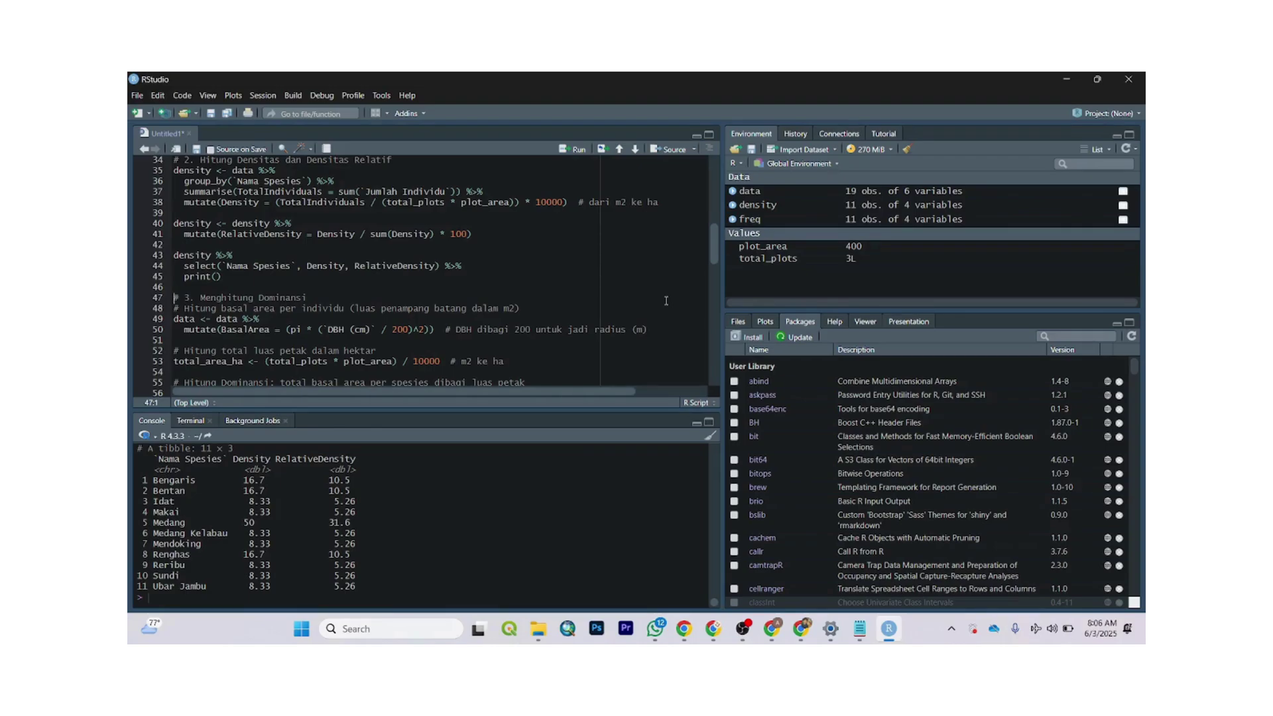
pyautogui.hotkey('ctrl', 'Return')
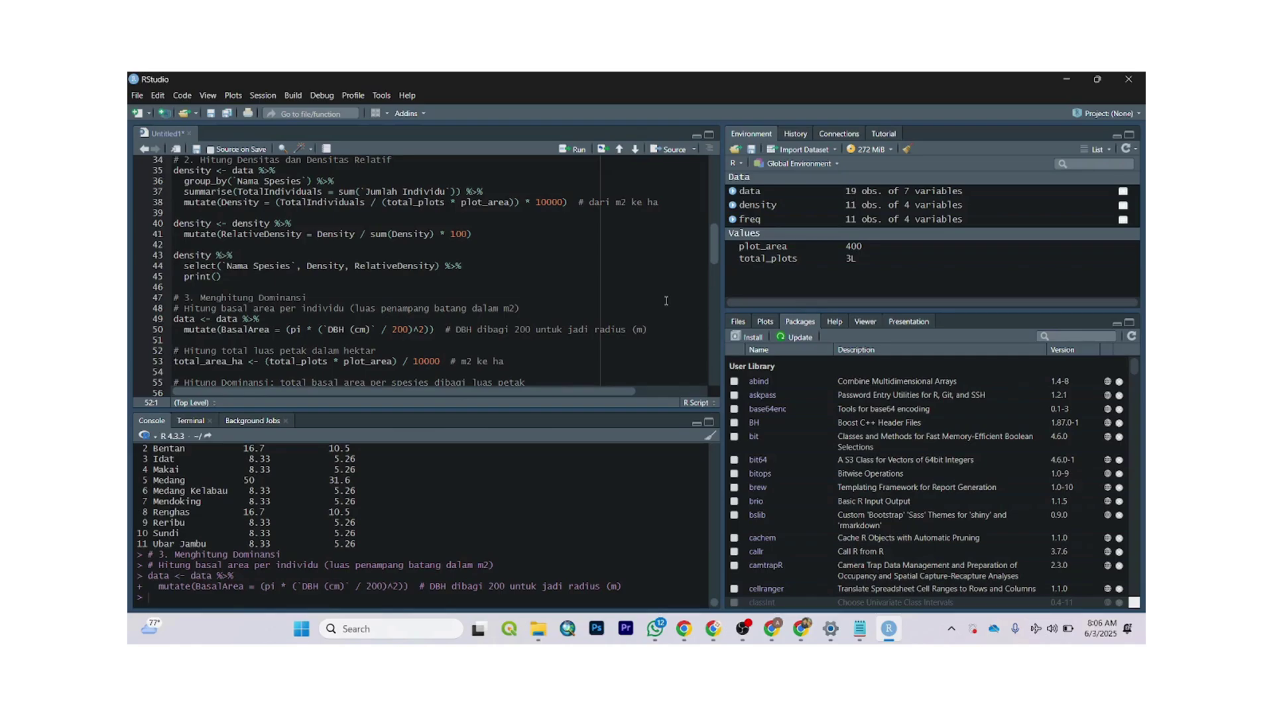
pyautogui.scroll(-2, 667, 301)
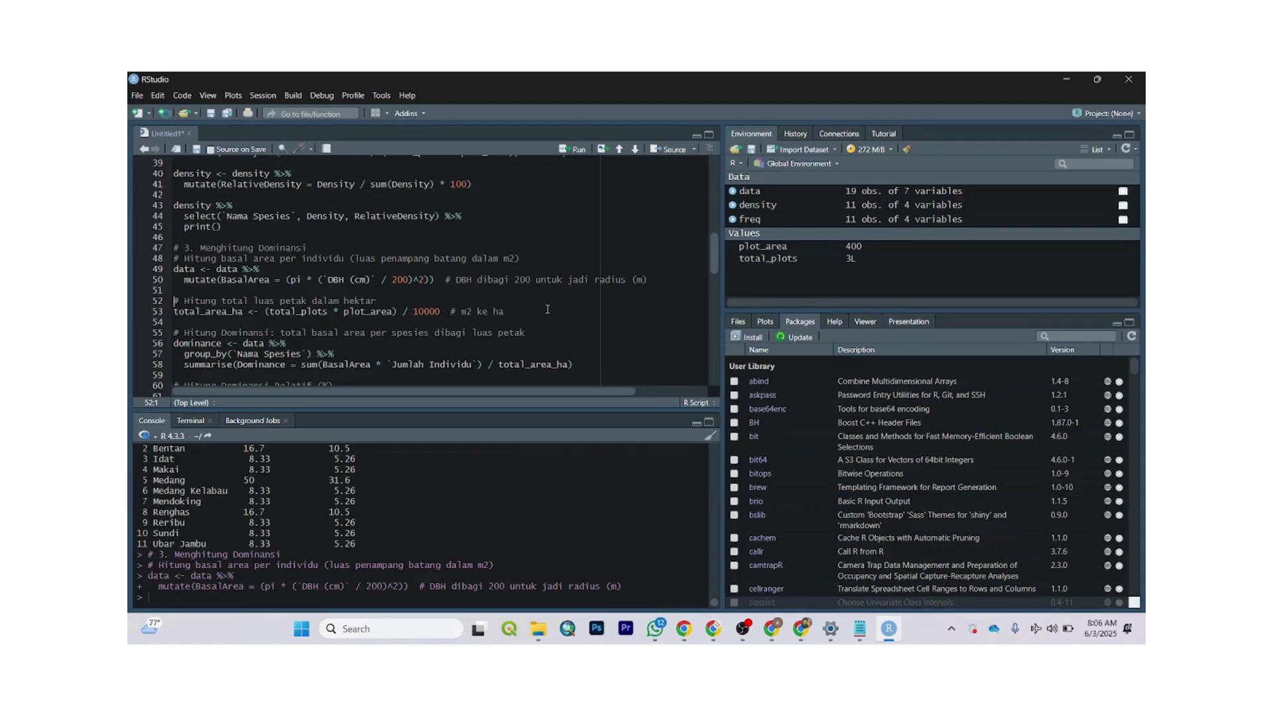
pyautogui.hotkey('ctrl', 'Return')
pyautogui.hotkey('ctrl', 'Return')
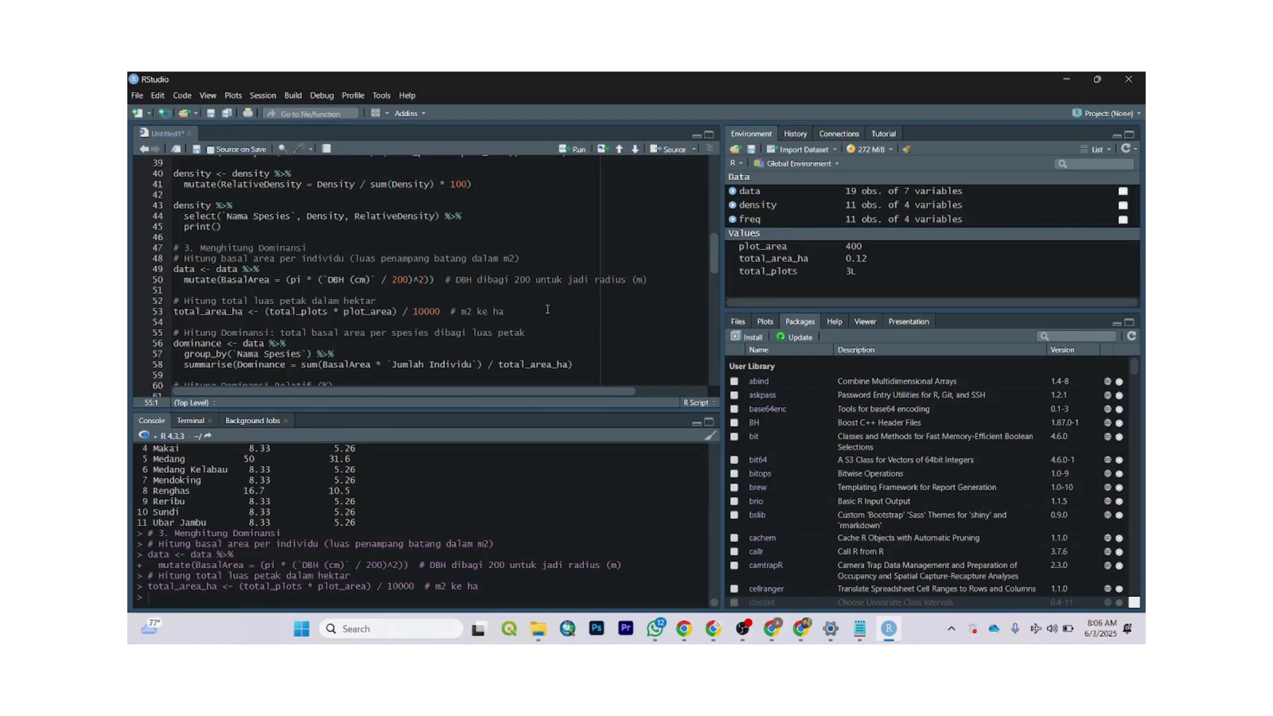
# - Run the rest of section 3 to calculate Dominance and RelativeDominance per species and print the dominance table
pyautogui.hotkey('ctrl', 'Return')
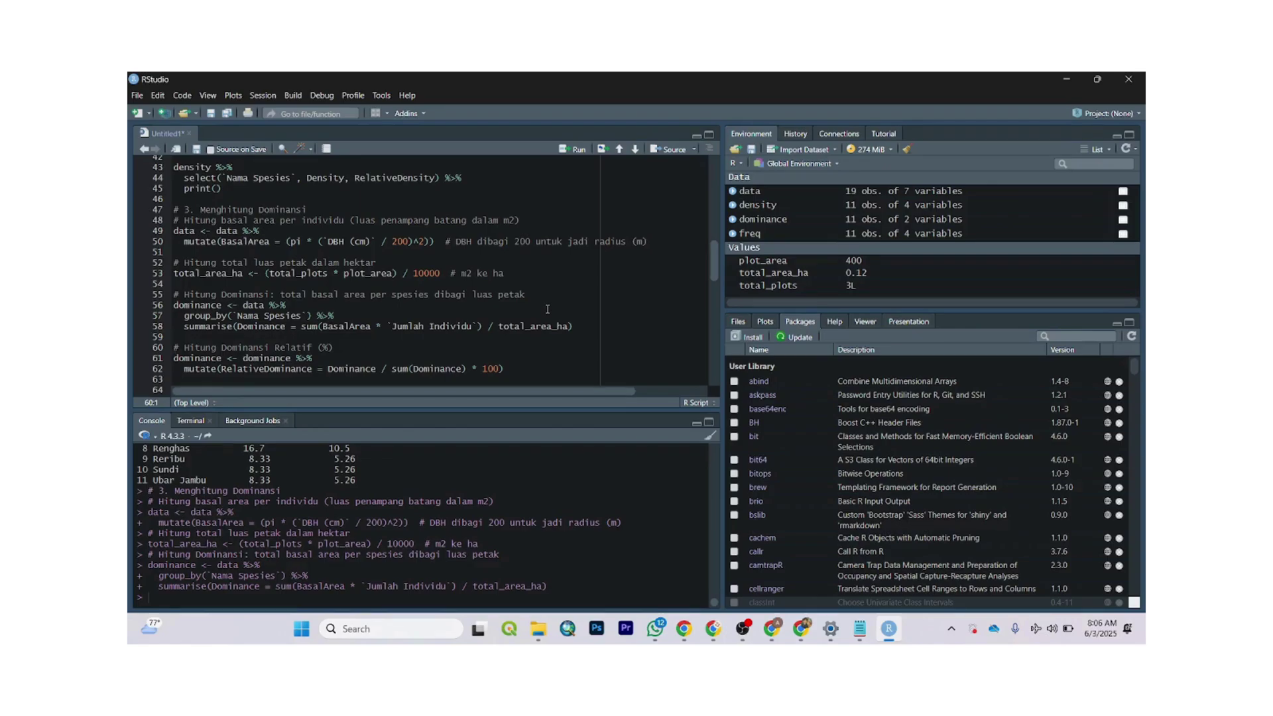
pyautogui.hotkey('ctrl', 'Return')
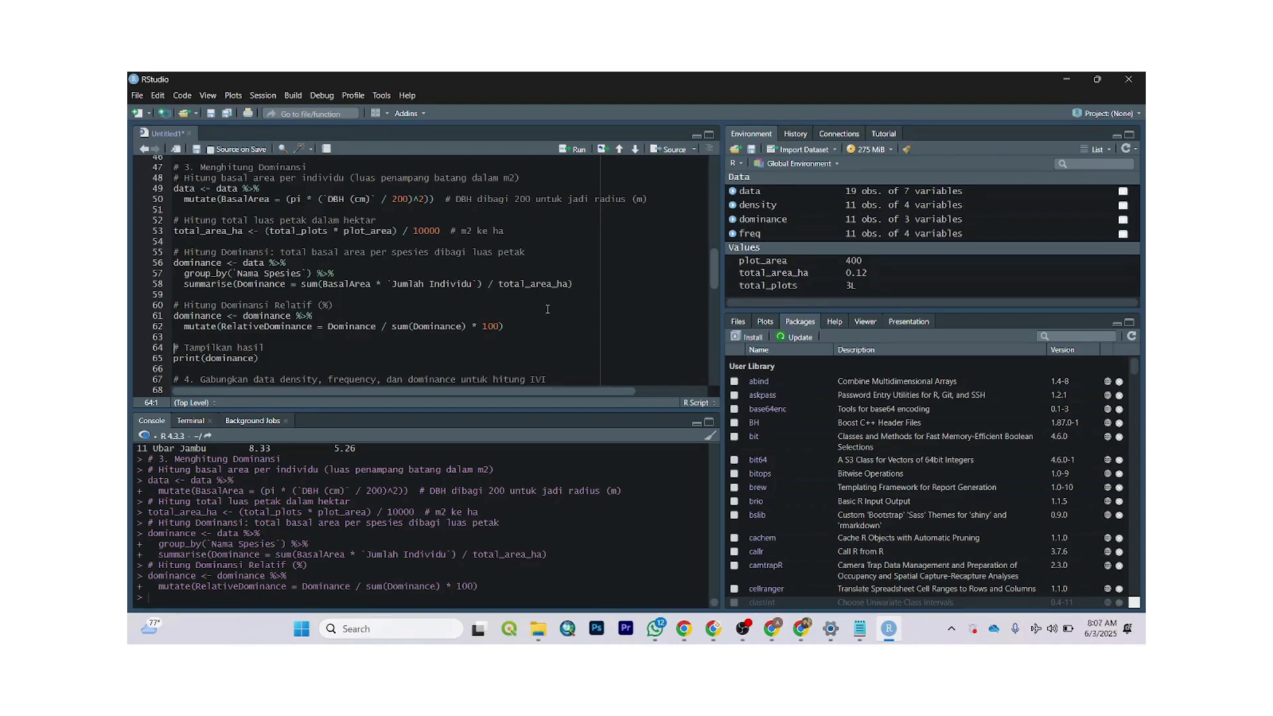
pyautogui.hotkey('ctrl', 'Return')
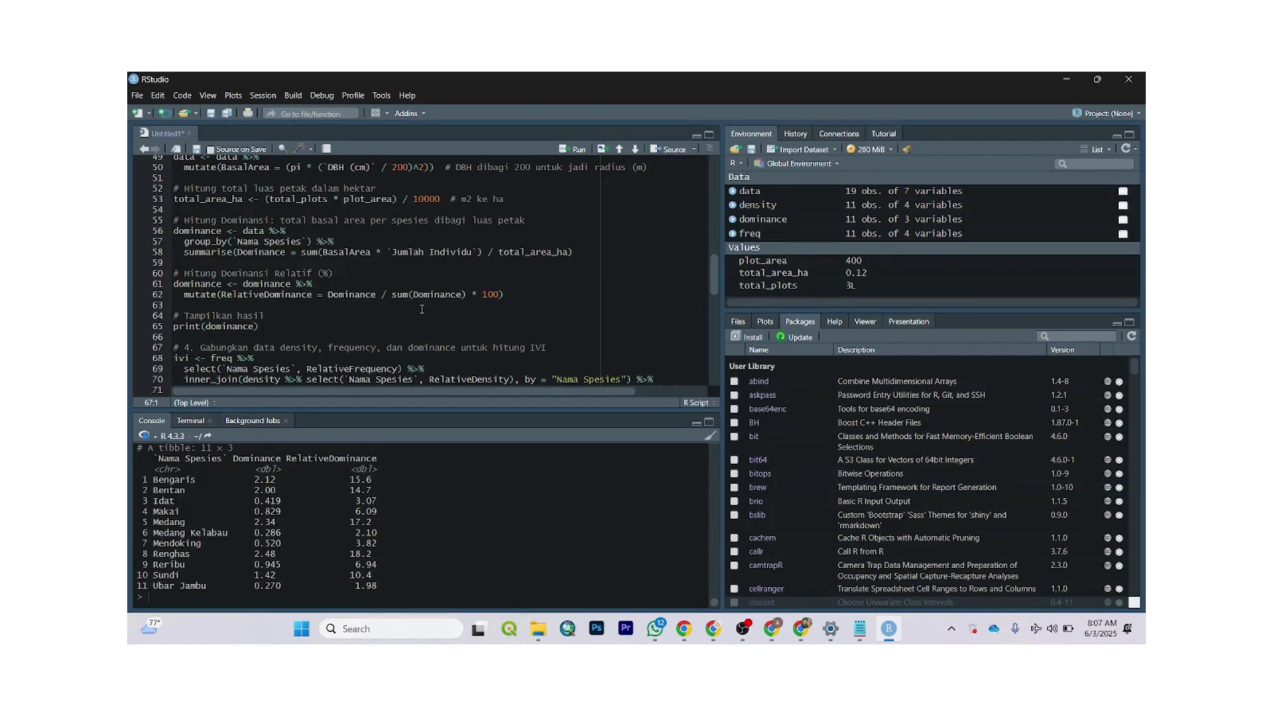
# - Run section 4 to join frequency, density and dominance into ivi, calculate IVI in descending order and print it
pyautogui.scroll(-2, 422, 310)
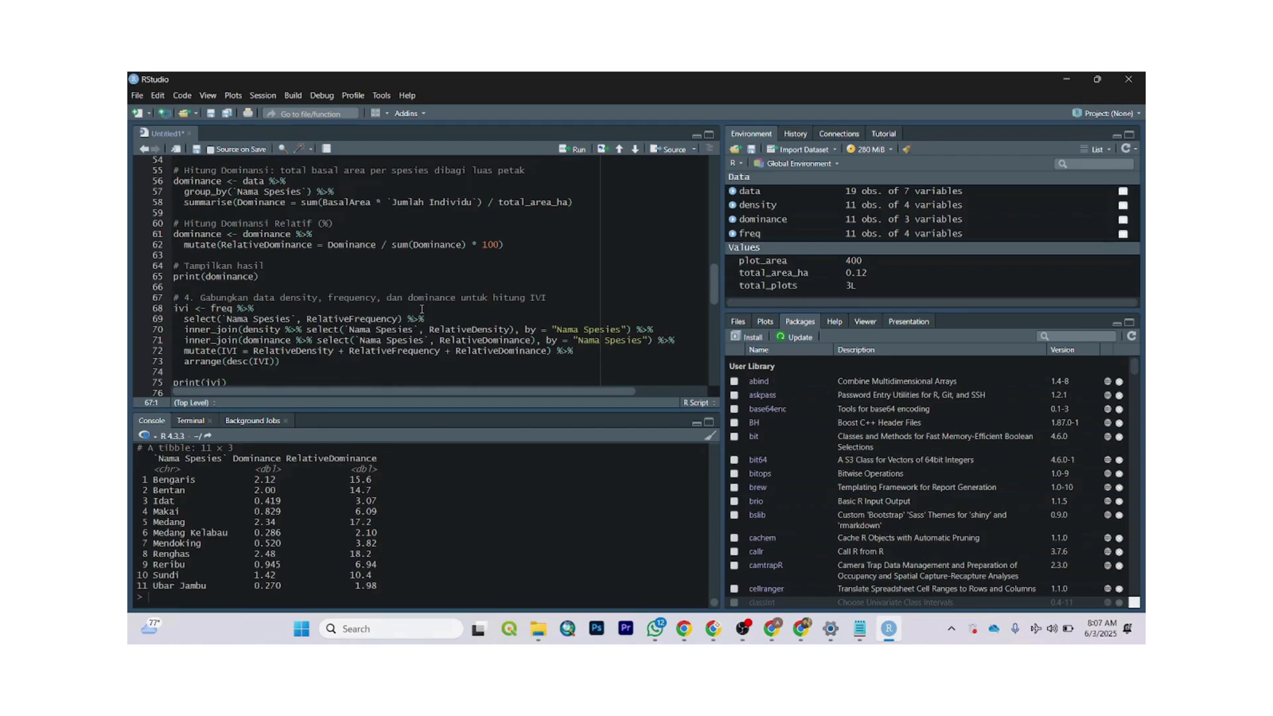
pyautogui.hotkey('ctrl', 'Return')
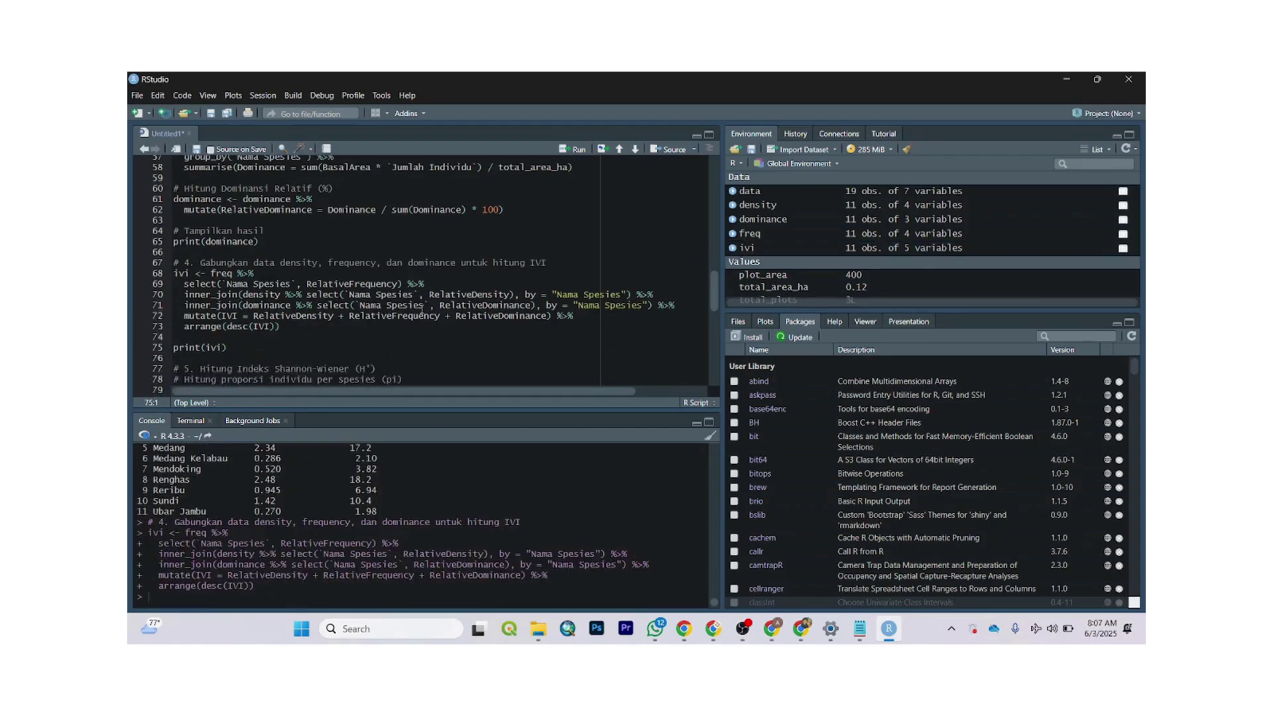
pyautogui.hotkey('ctrl', 'Return')
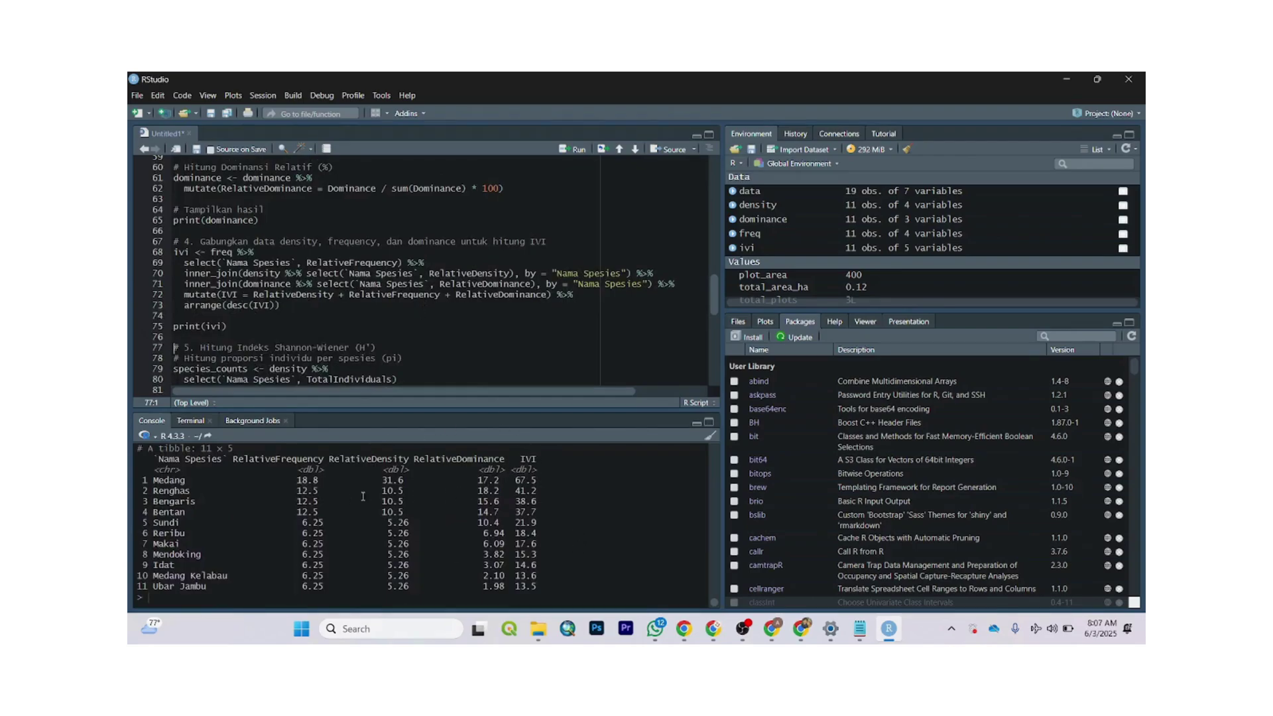
# - Run section 5 to calculate the species proportions pi and print the Shannon-Wiener Diversity Index (H')
pyautogui.scroll(-2, 341, 312)
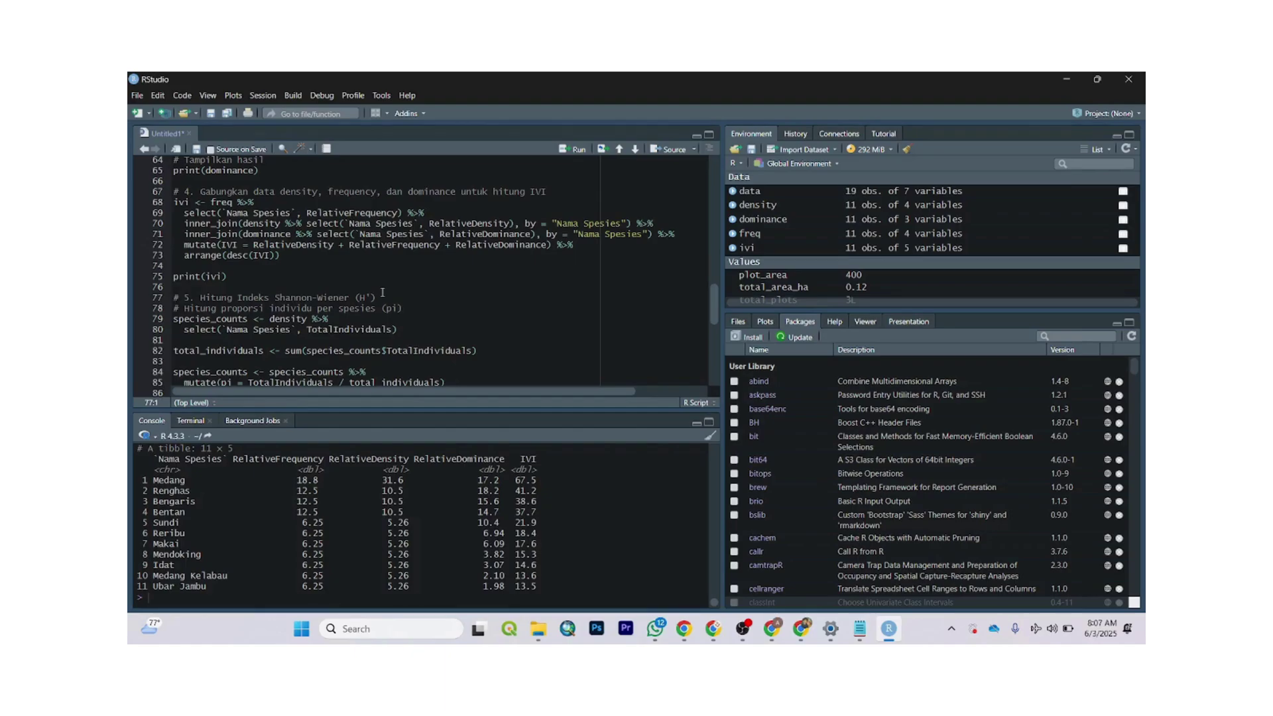
pyautogui.click(446, 327)
pyautogui.hotkey('ctrl', 'Return')
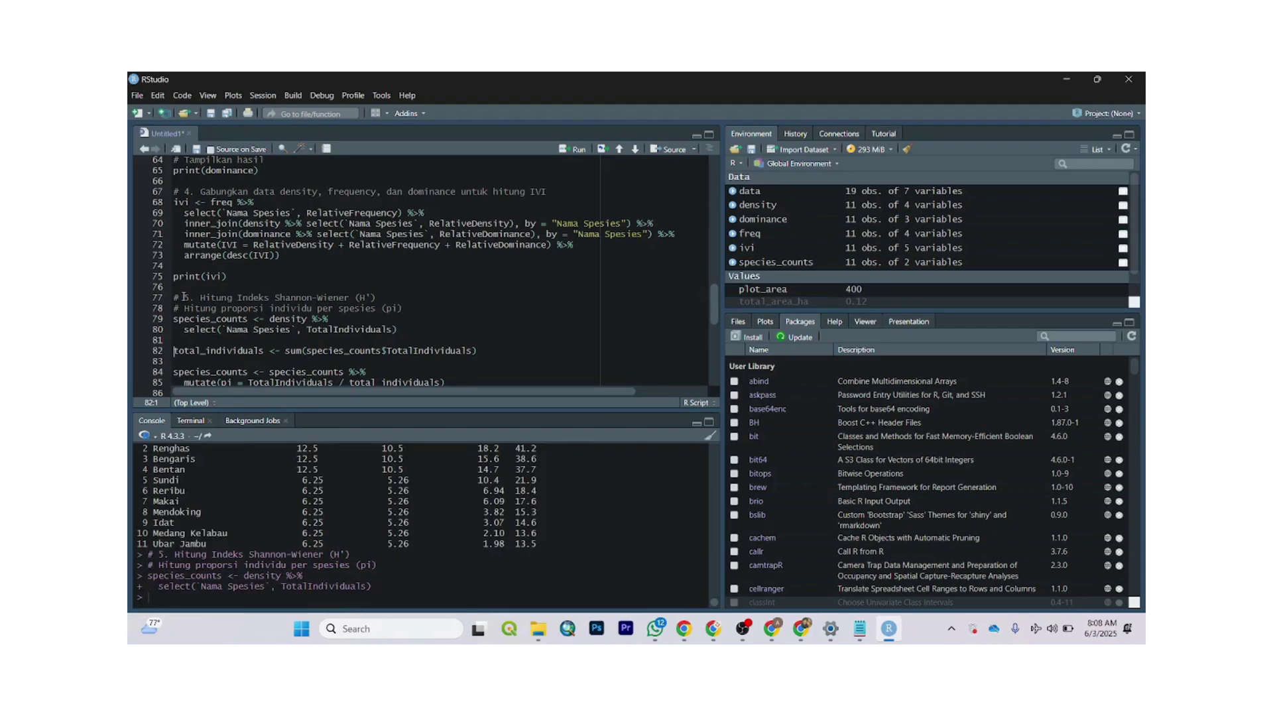
pyautogui.hotkey('ctrl', 'Return')
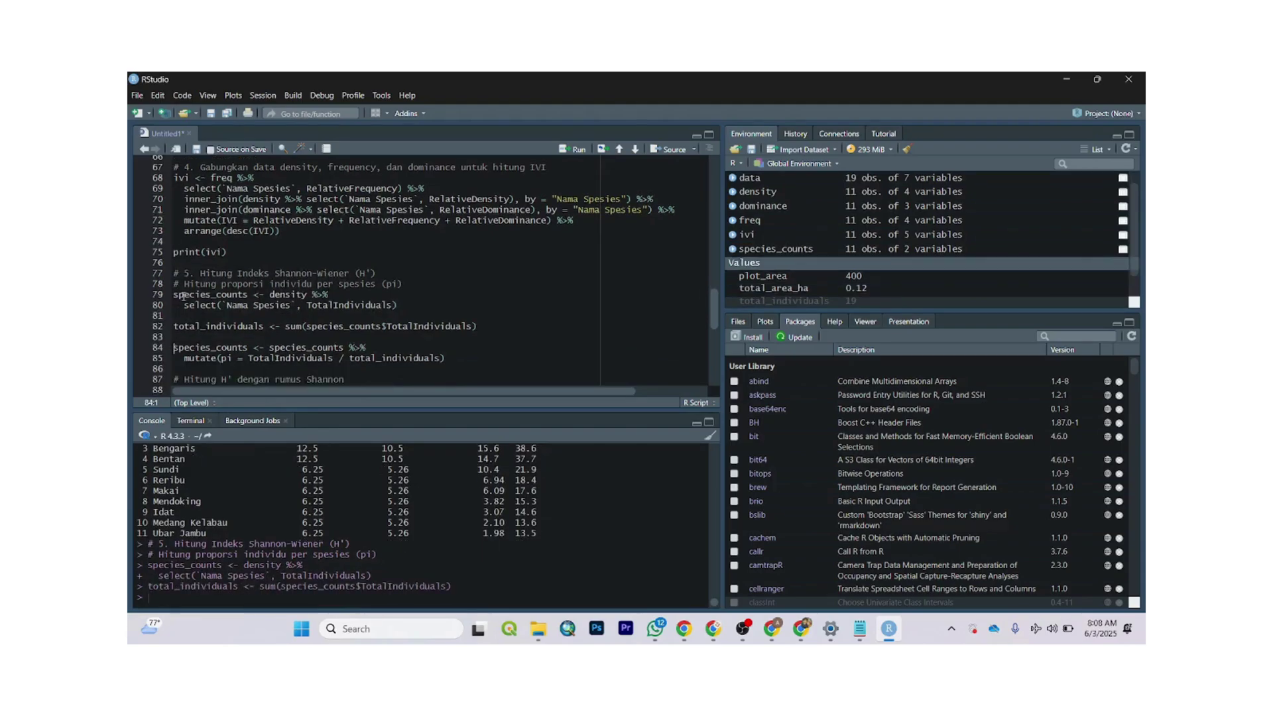
pyautogui.hotkey('ctrl', 'Return')
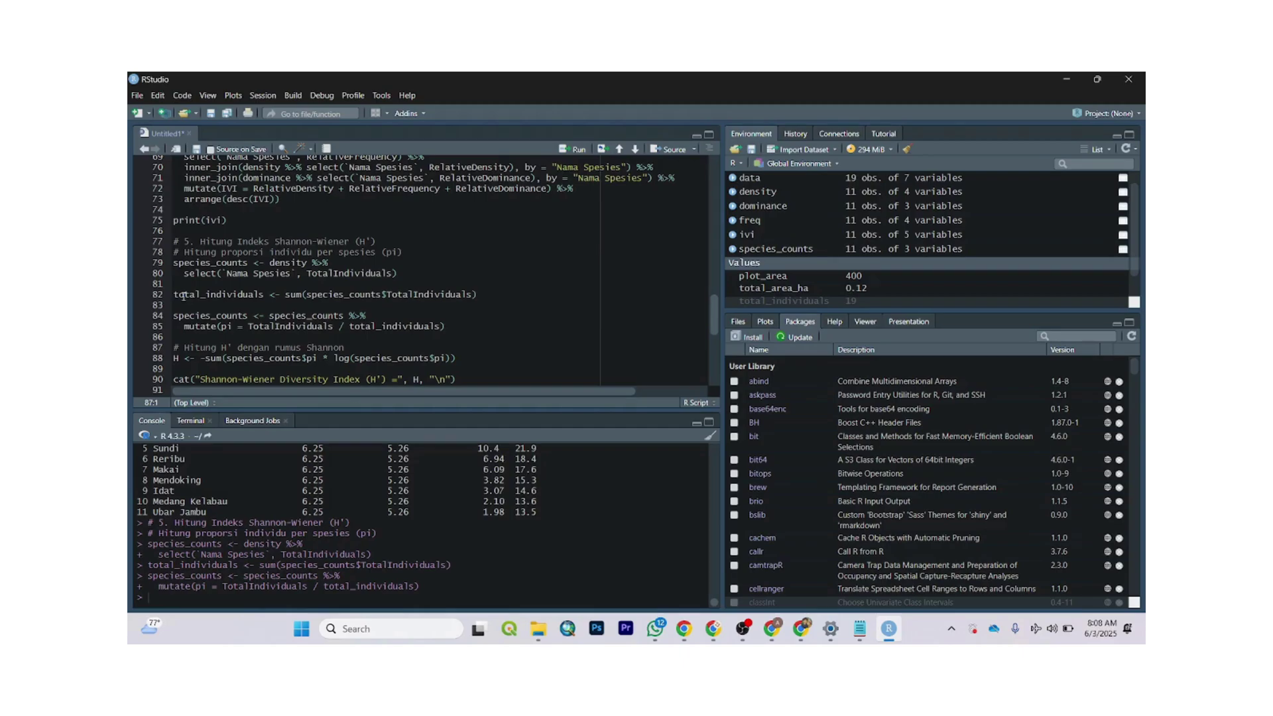
pyautogui.hotkey('ctrl', 'Return')
pyautogui.hotkey('ctrl', 'Return')
pyautogui.hotkey('ctrl', 'Return')
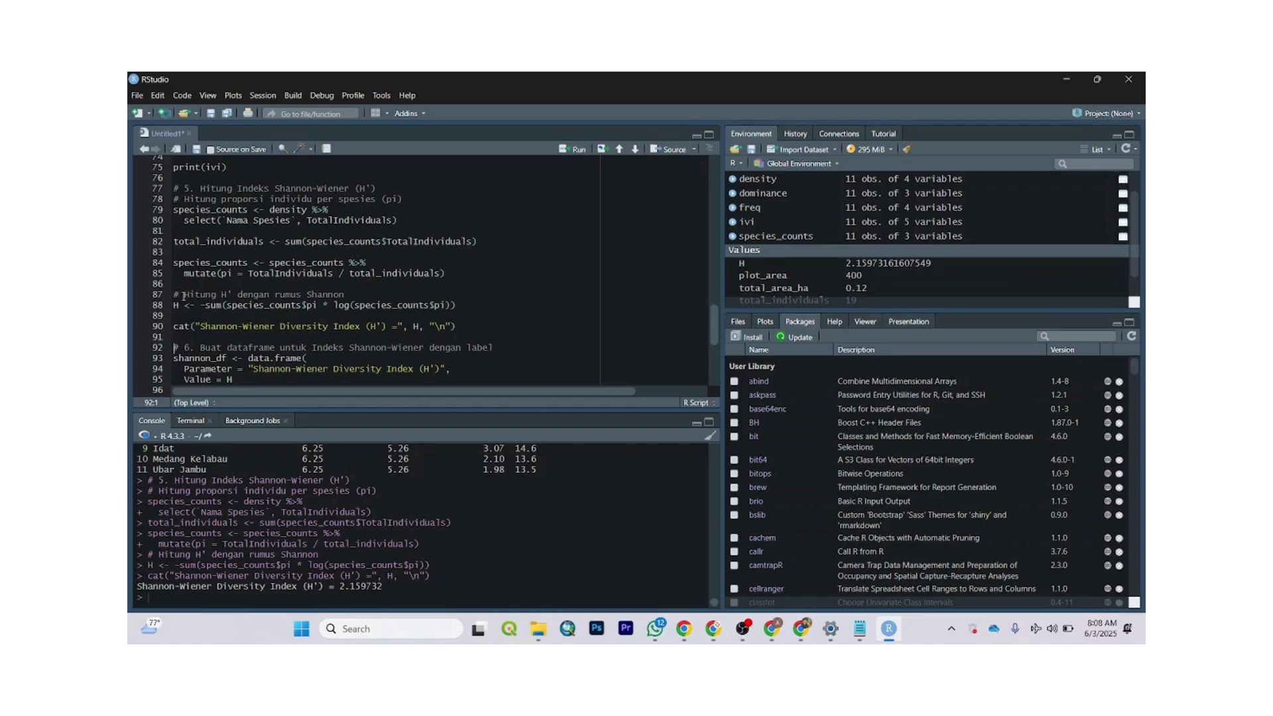
# - Run sections 6 and 7 to build the shannon_df data frame and combine all results into export_df
pyautogui.scroll(-2, 287, 262)
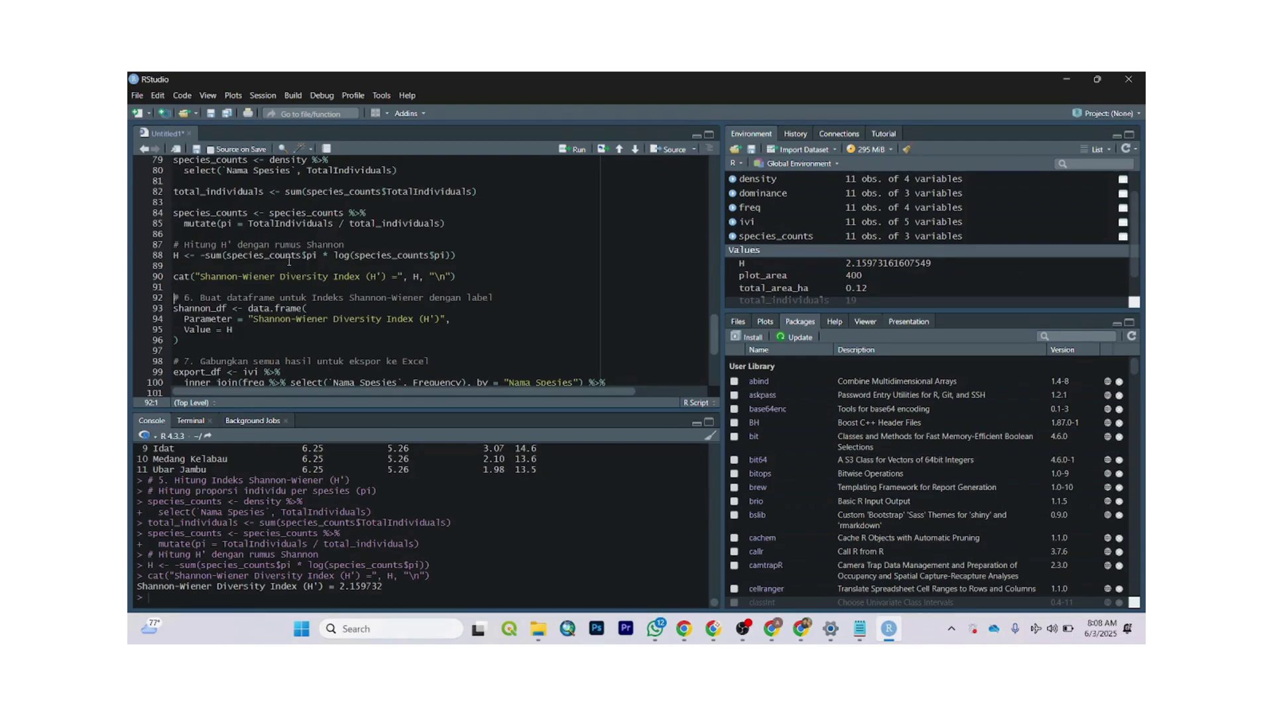
pyautogui.hotkey('ctrl', 'Return')
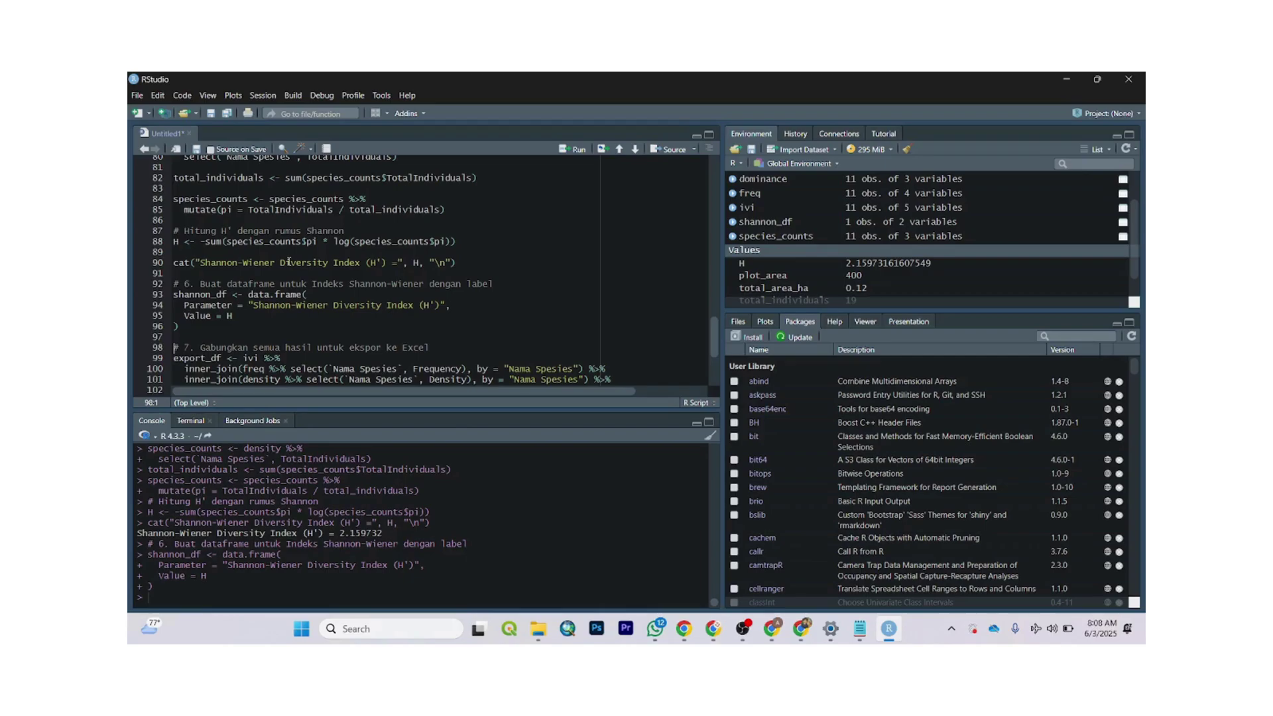
pyautogui.hotkey('ctrl', 'Return')
pyautogui.hotkey('ctrl', 'Return')
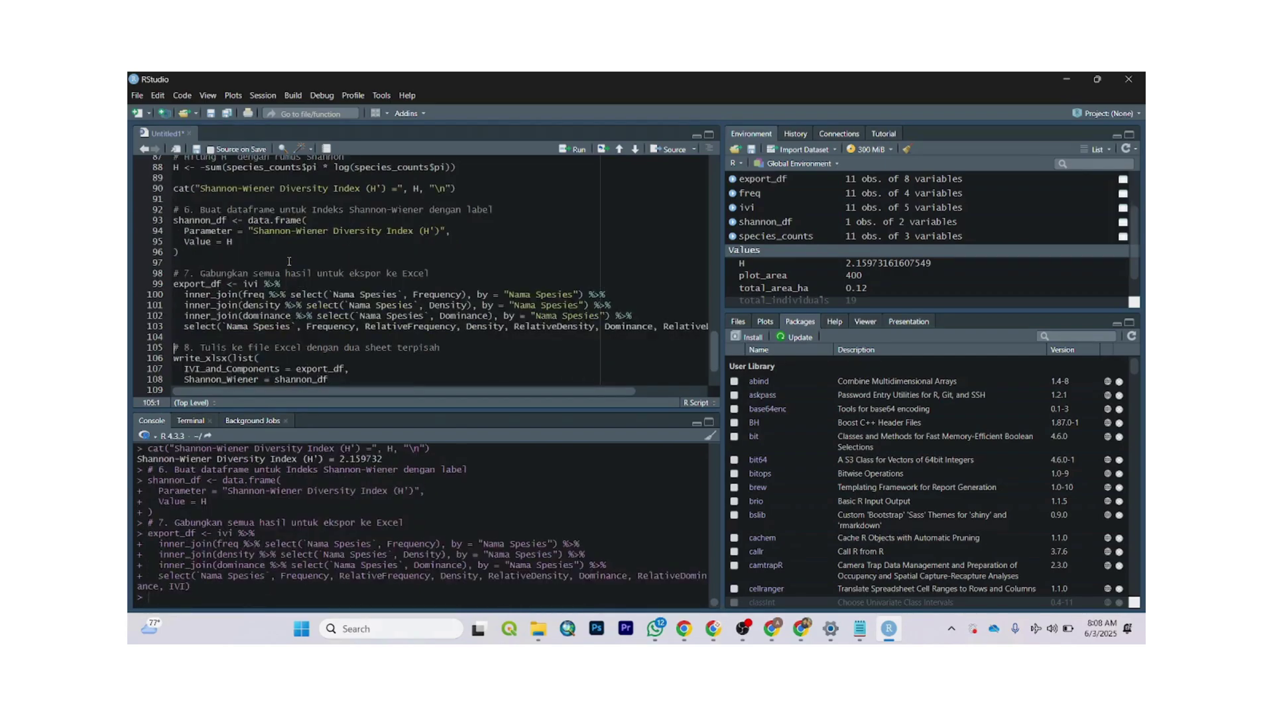
# - Run section 8 to write the IVI_and_Components and Shannon_Wiener sheets to D:/Anveg/Hasil_Analisis_Vegetasi_Pohon.xlsx and print the save message
pyautogui.scroll(-2, 291, 261)
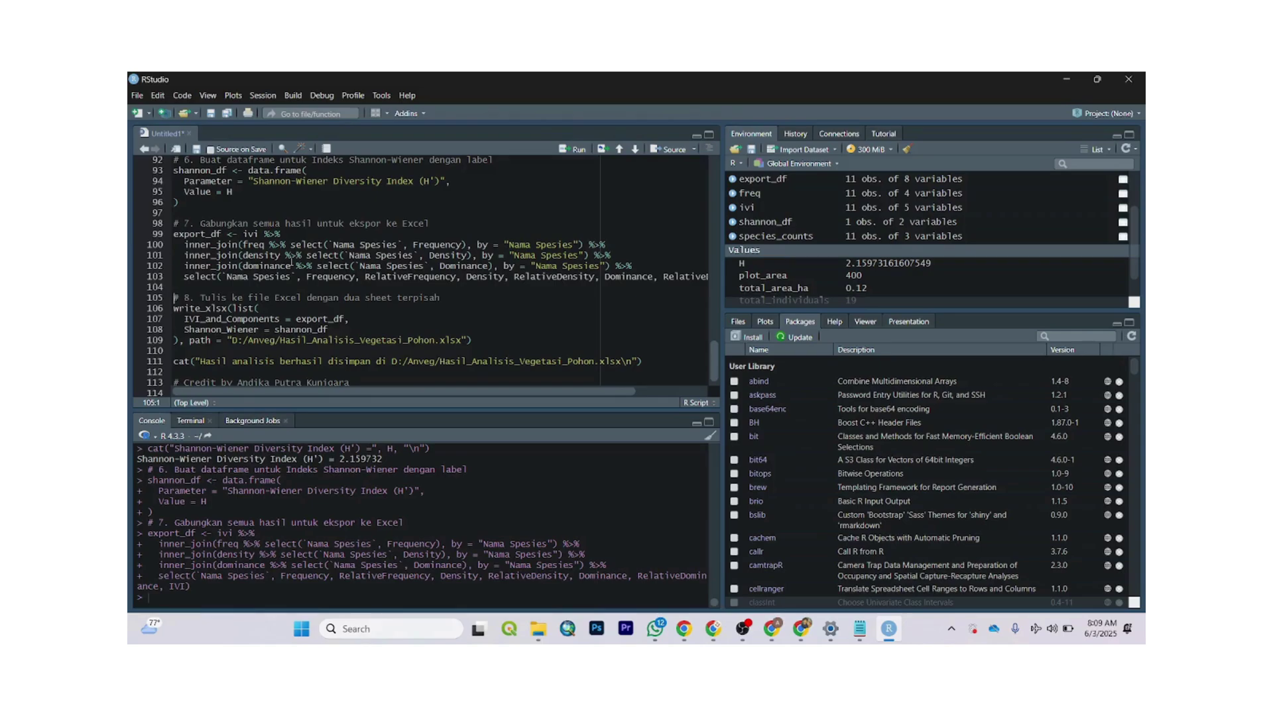
pyautogui.hotkey('ctrl', 'Return')
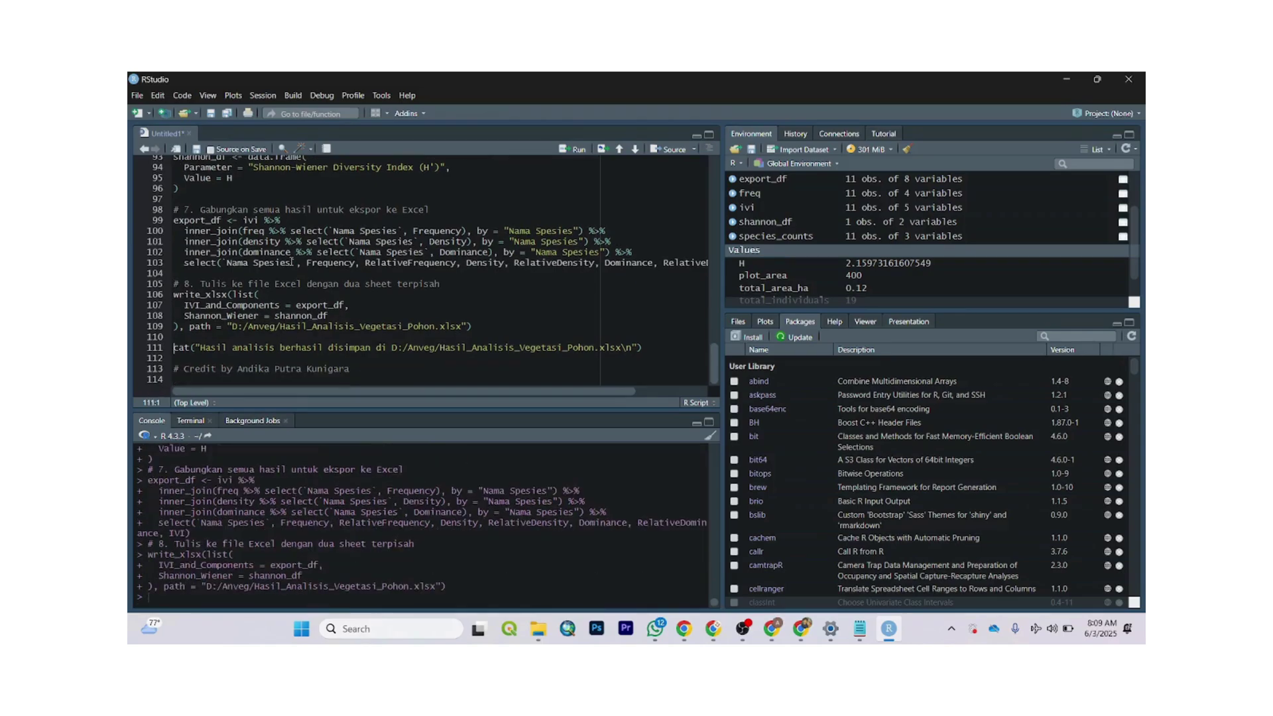
pyautogui.hotkey('ctrl', 'Return')
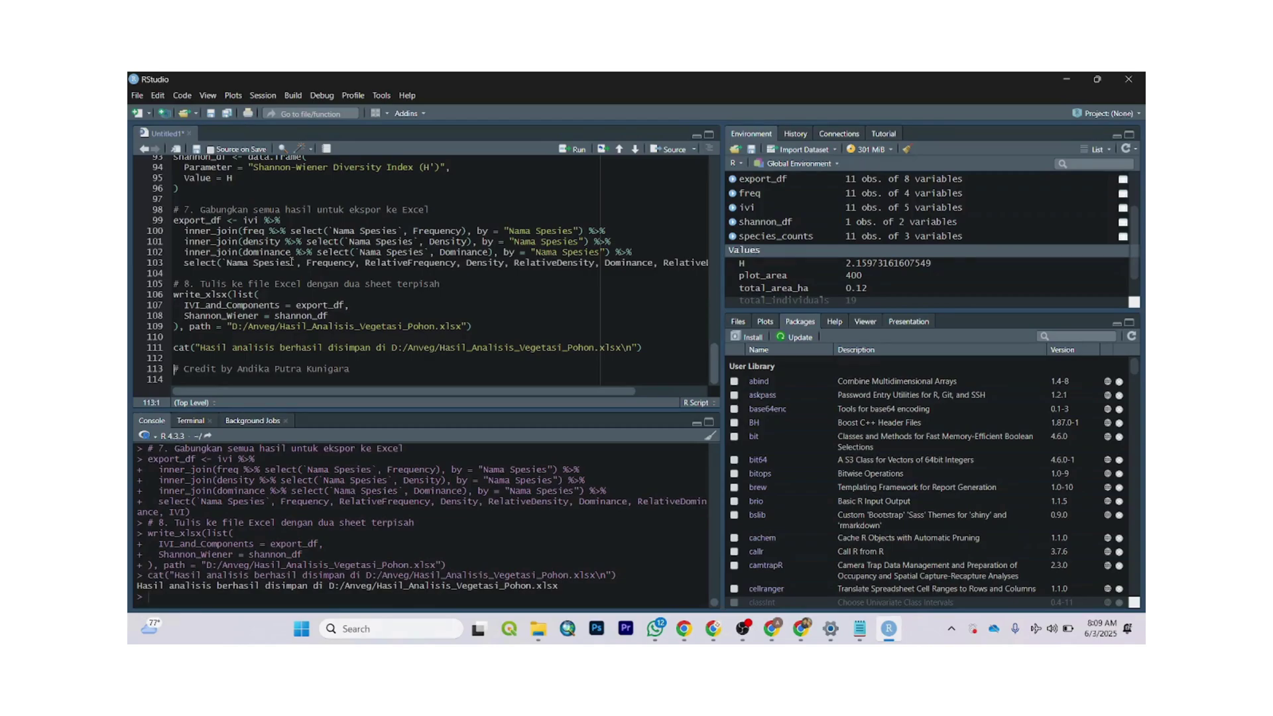
# - Switch to File Explorer and open Hasil_Analisis_Vegetasi_Pohon from the Anveg folder on drive D in Excel
pyautogui.moveTo(538, 629)
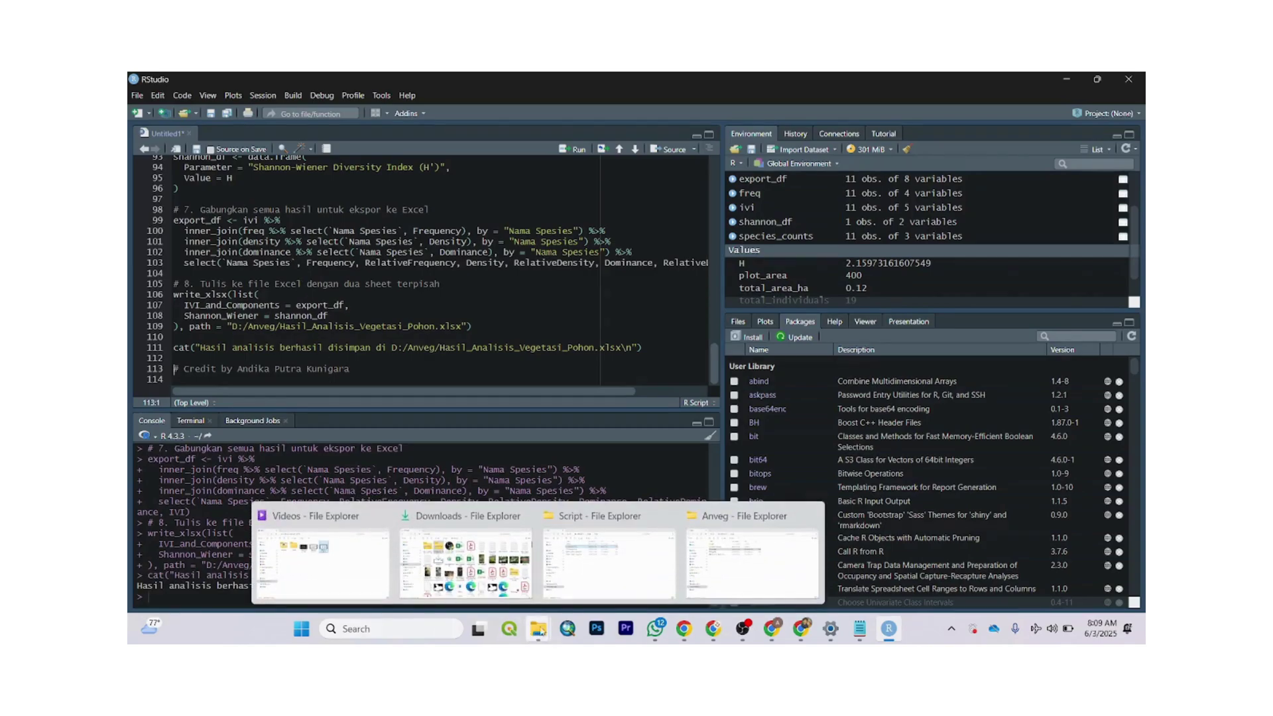
pyautogui.moveTo(736, 557)
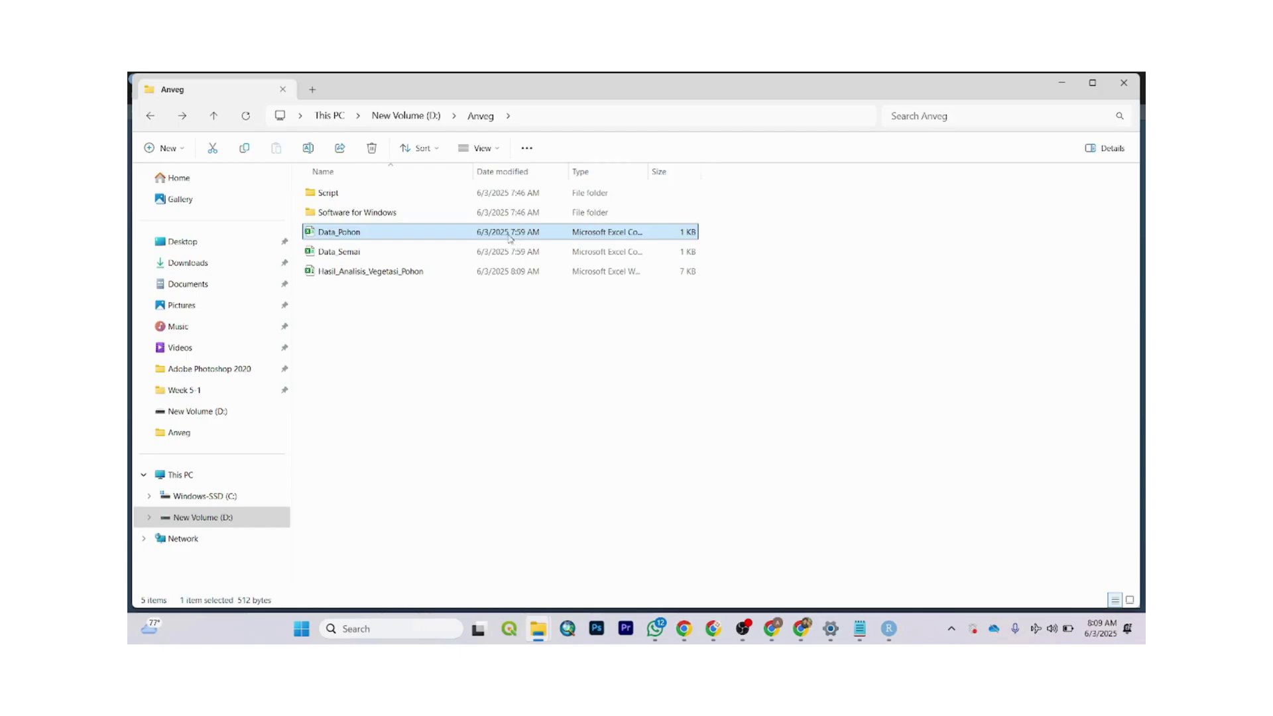
pyautogui.click(424, 117)
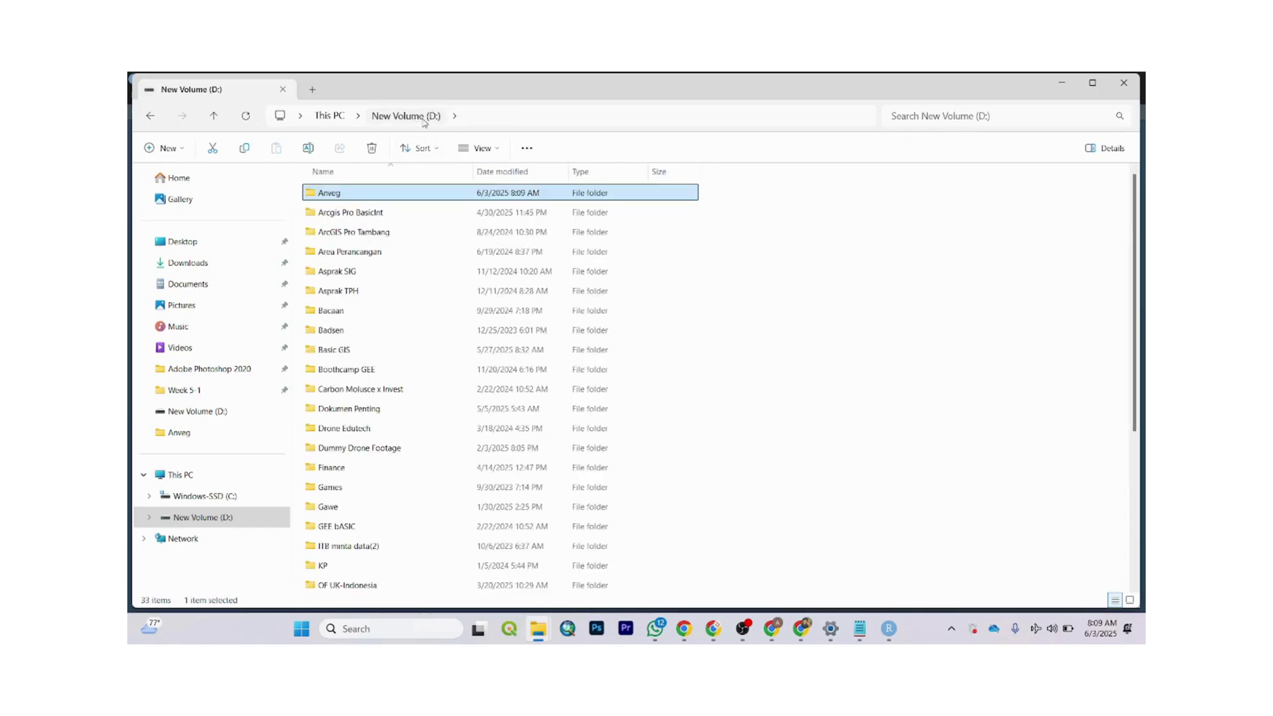
pyautogui.doubleClick(355, 195)
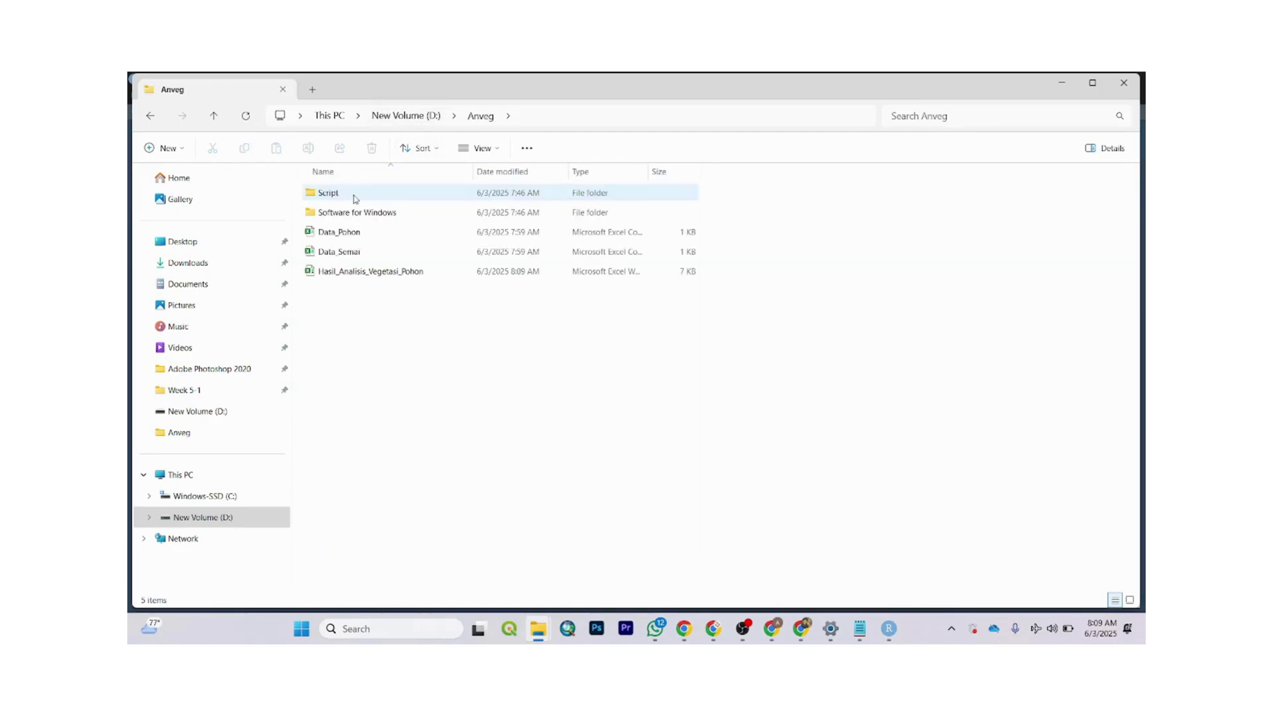
pyautogui.click(386, 274)
pyautogui.doubleClick(386, 274)
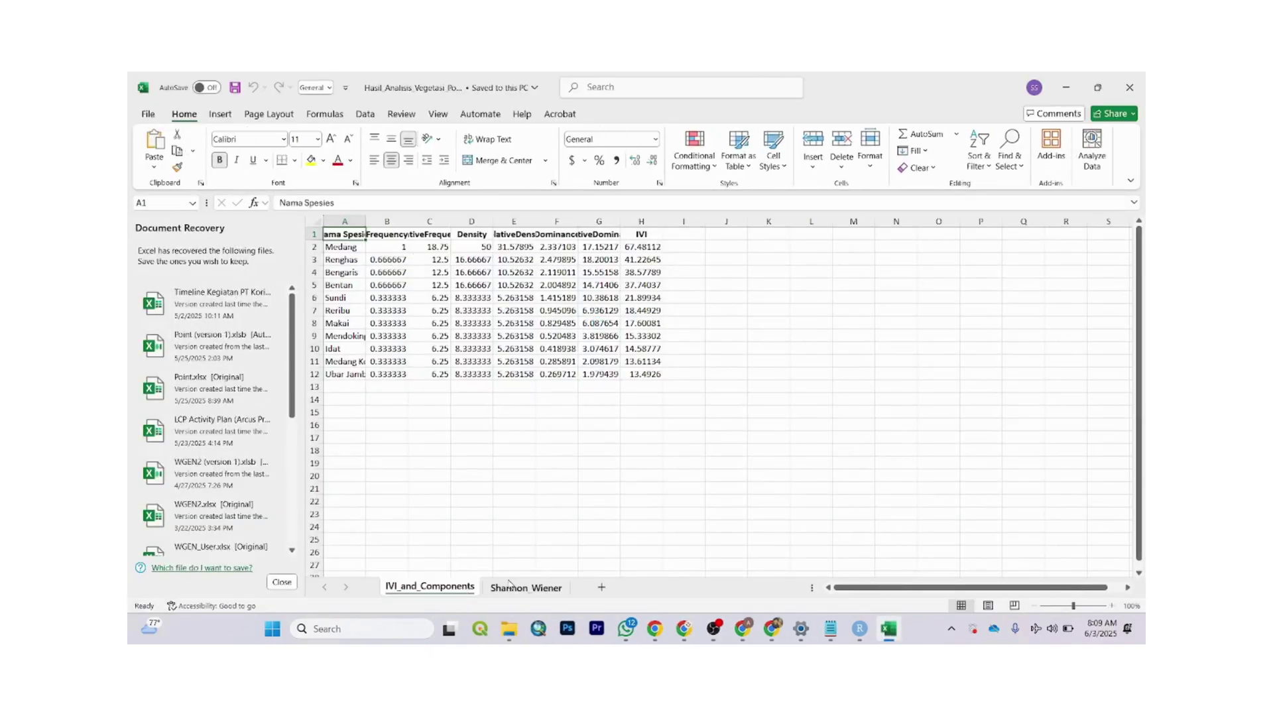
# - Autofit columns A to H of the IVI_and_Components sheet to read the results, and view the Shannon_Wiener sheet
pyautogui.doubleClick(365, 221)
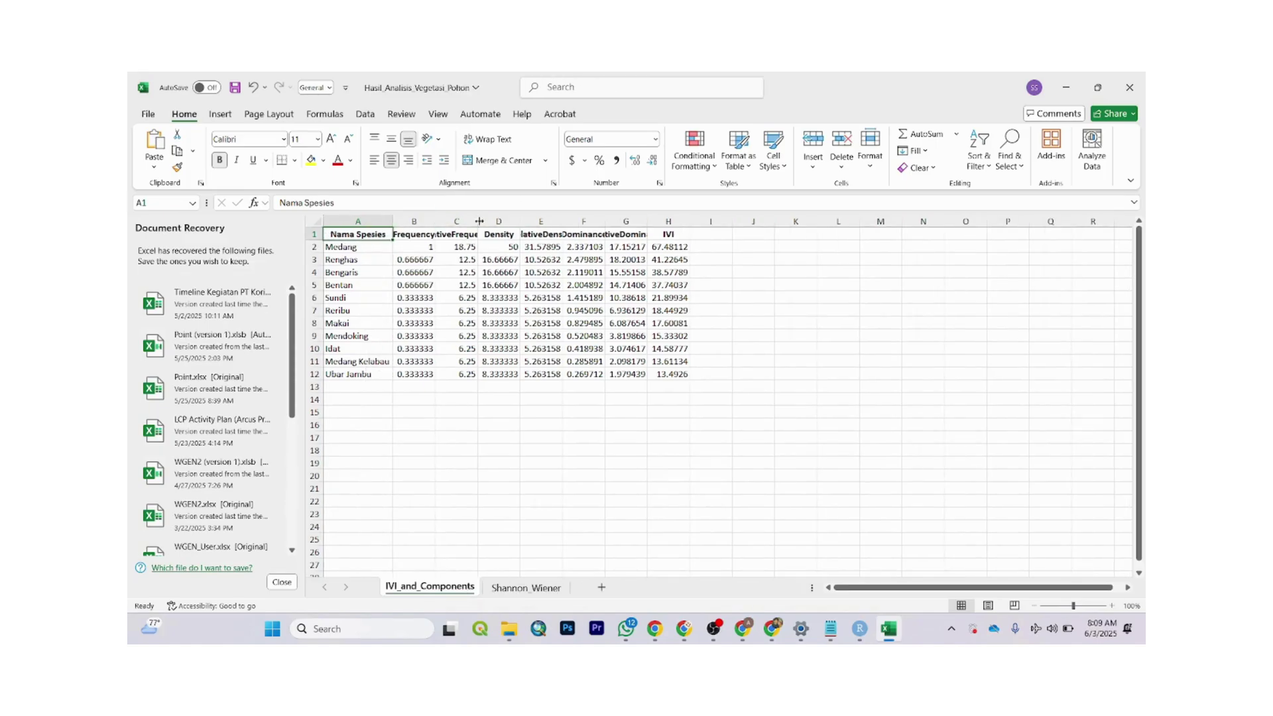
pyautogui.doubleClick(436, 222)
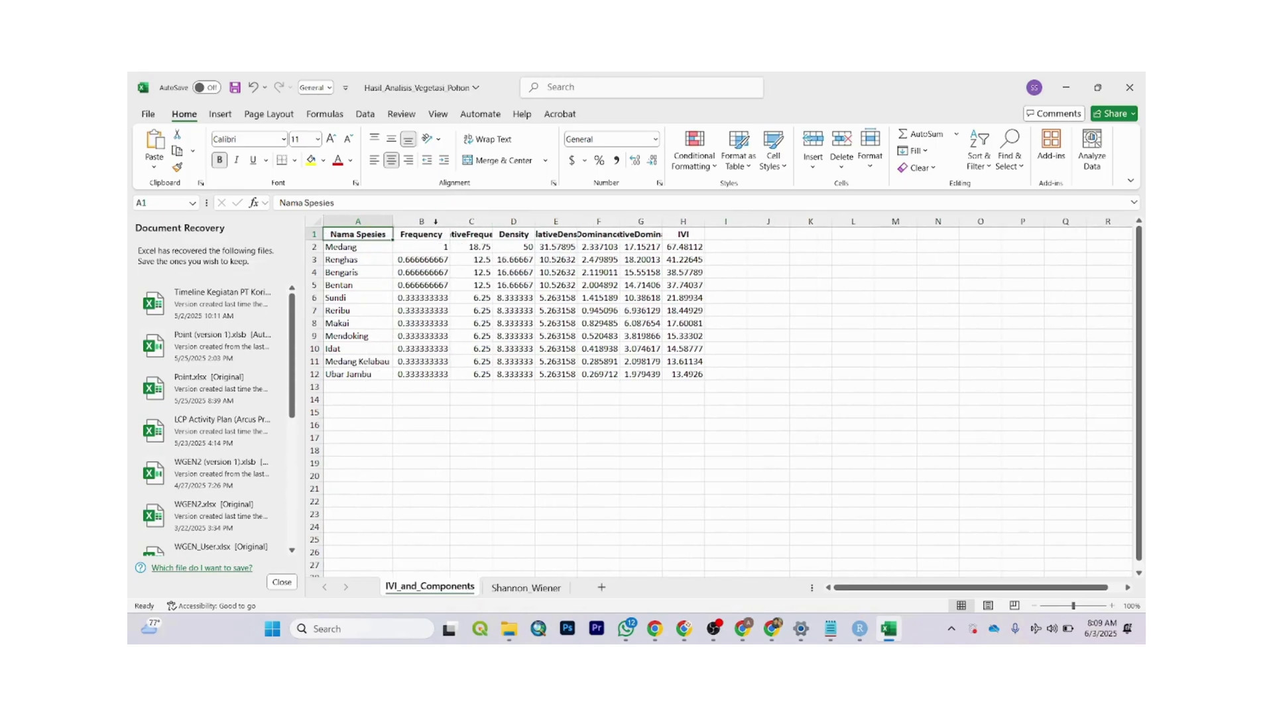
pyautogui.doubleClick(494, 222)
pyautogui.doubleClick(572, 221)
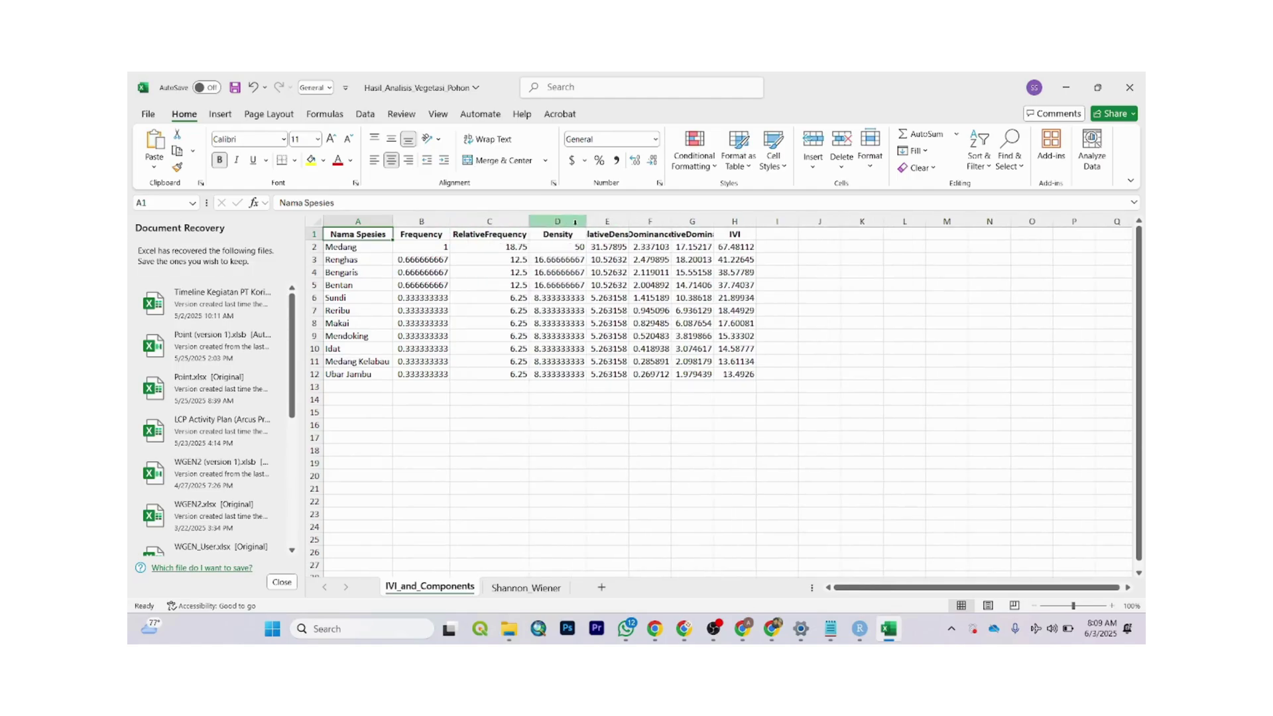
pyautogui.doubleClick(629, 221)
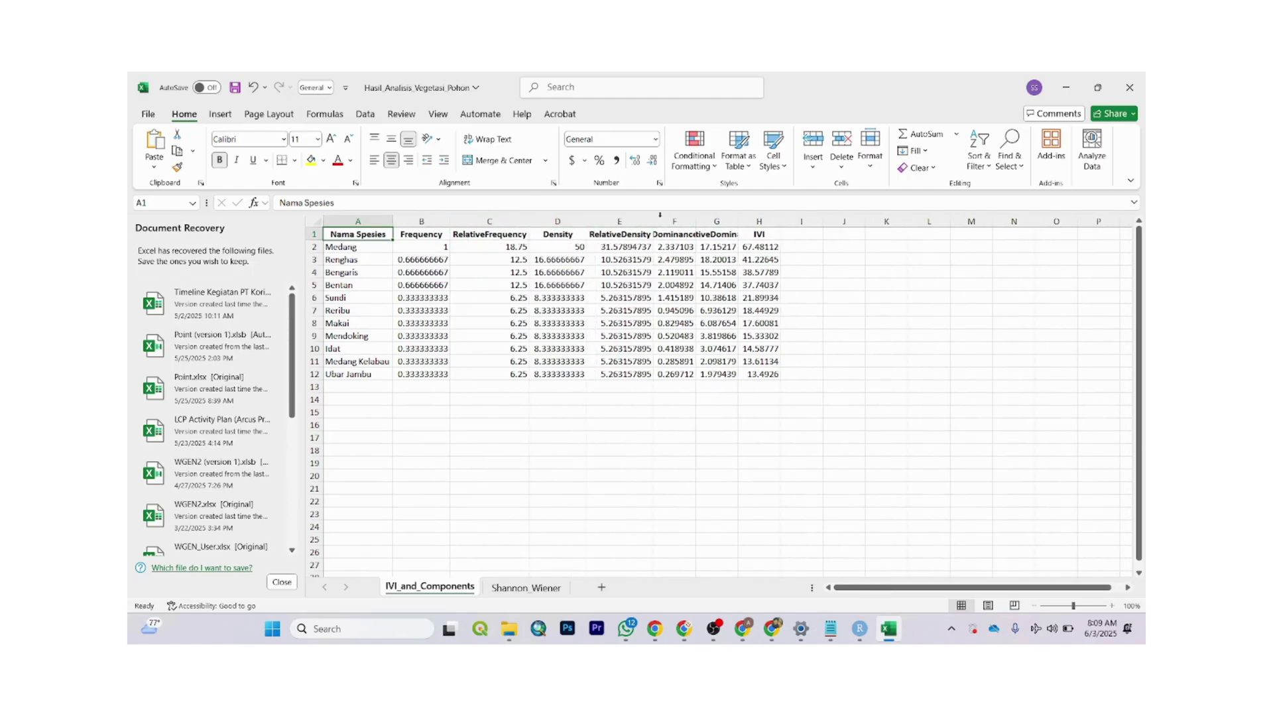
pyautogui.doubleClick(696, 221)
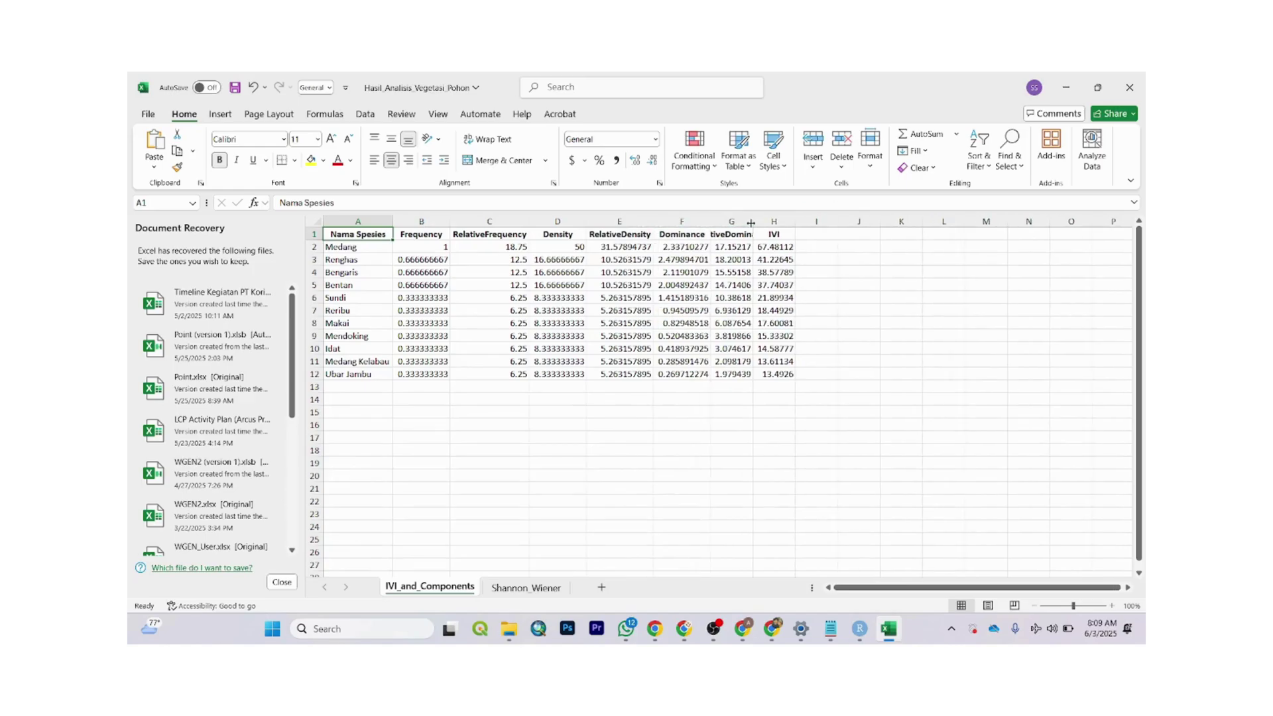
pyautogui.doubleClick(753, 221)
pyautogui.doubleClick(837, 222)
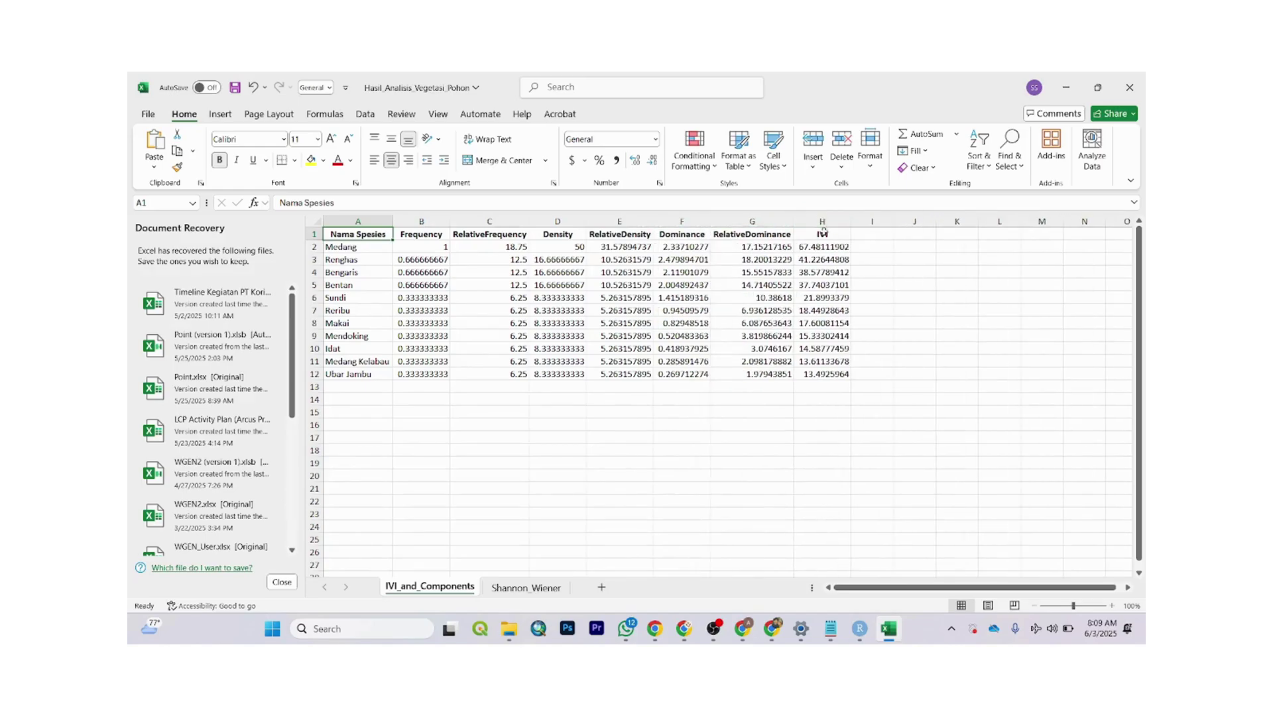
pyautogui.click(553, 590)
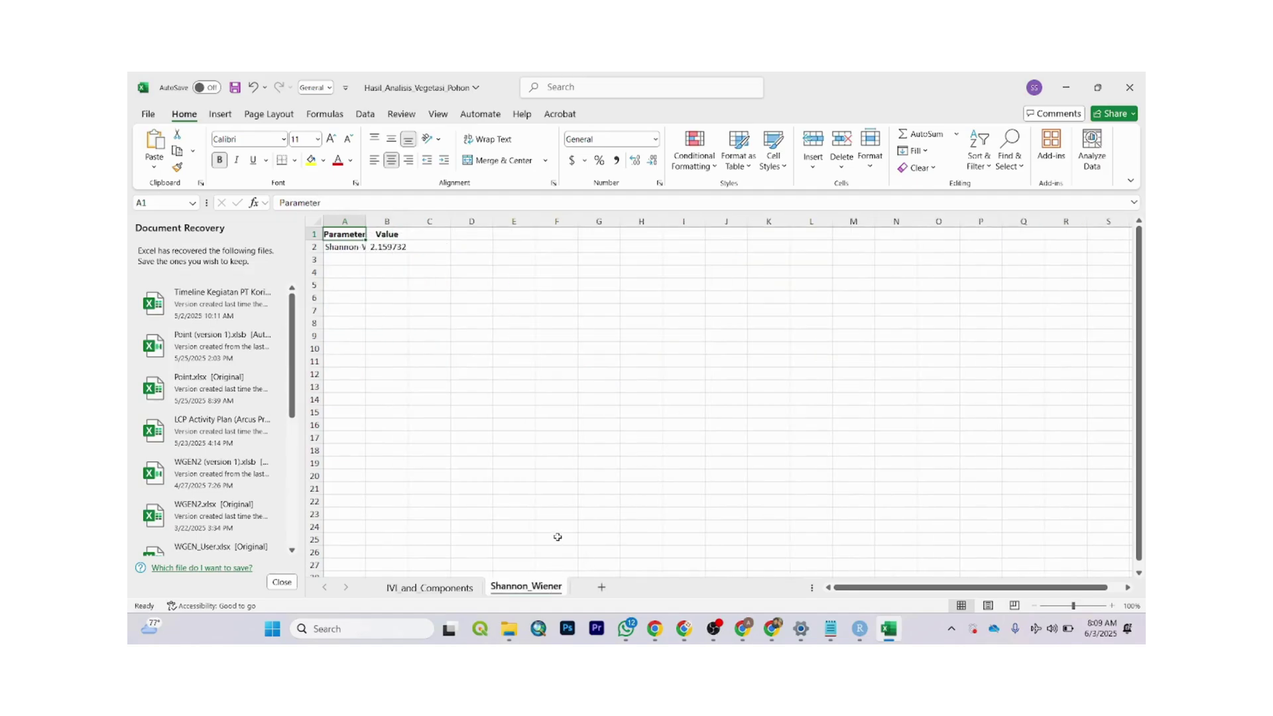
# - Close the Hasil_Analisis_Vegetasi_Pohon workbook without saving and choose to keep the recovered files available for viewing
pyautogui.click(1130, 88)
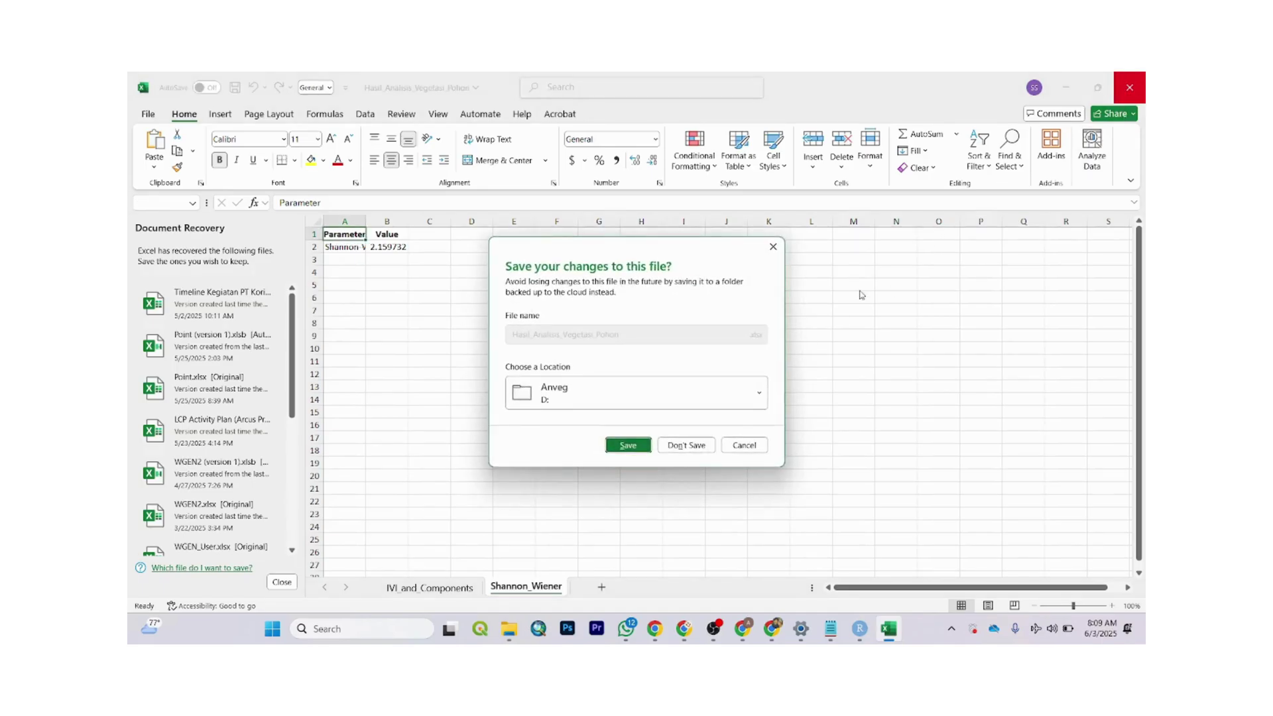
pyautogui.click(673, 446)
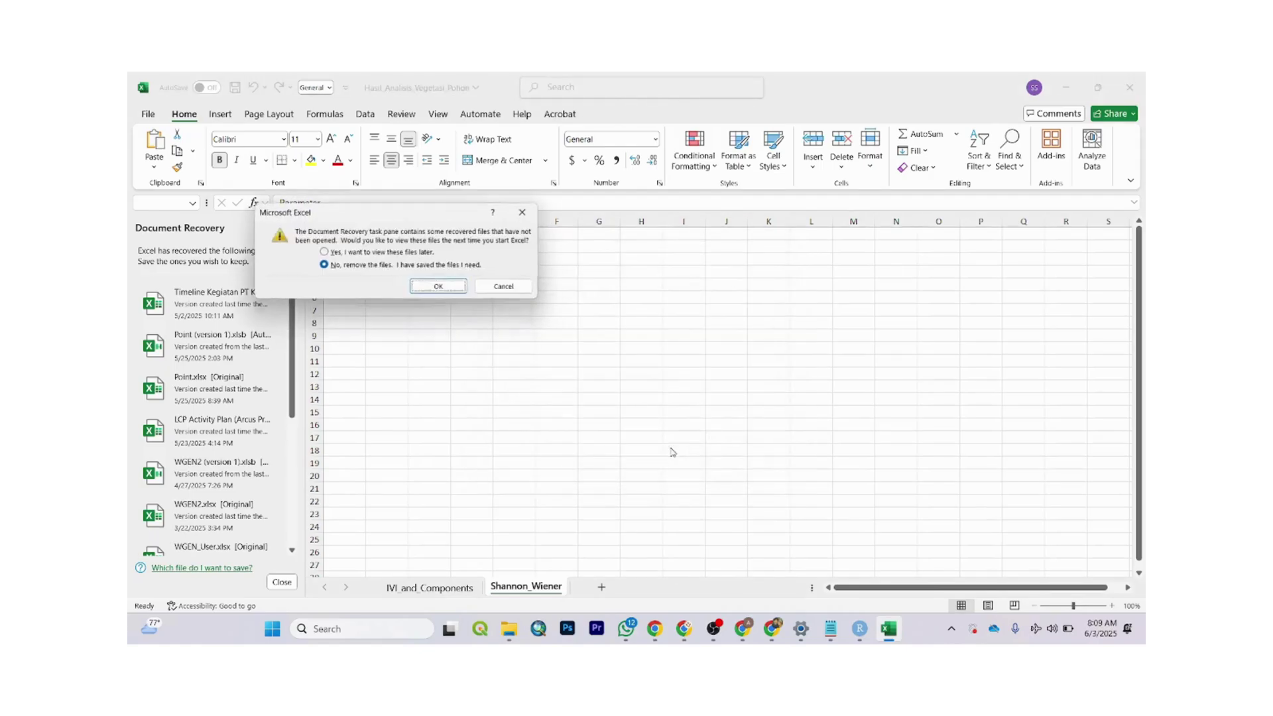
pyautogui.click(416, 254)
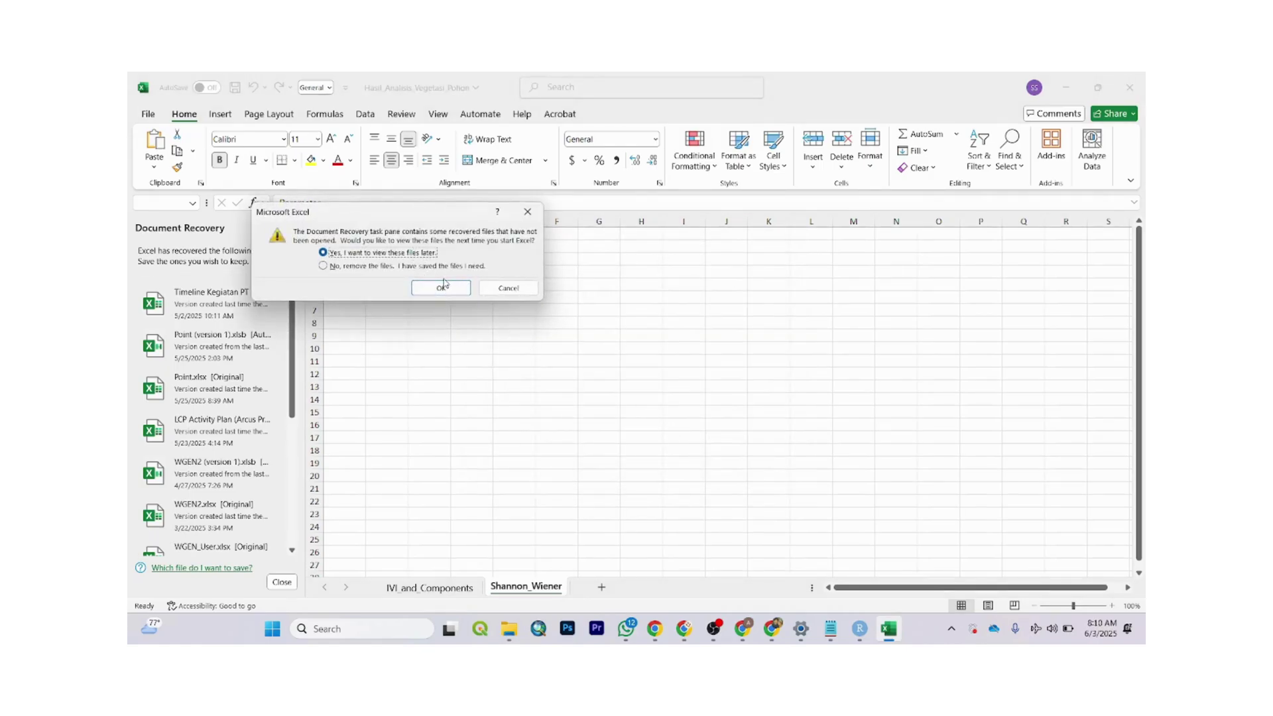
pyautogui.click(442, 286)
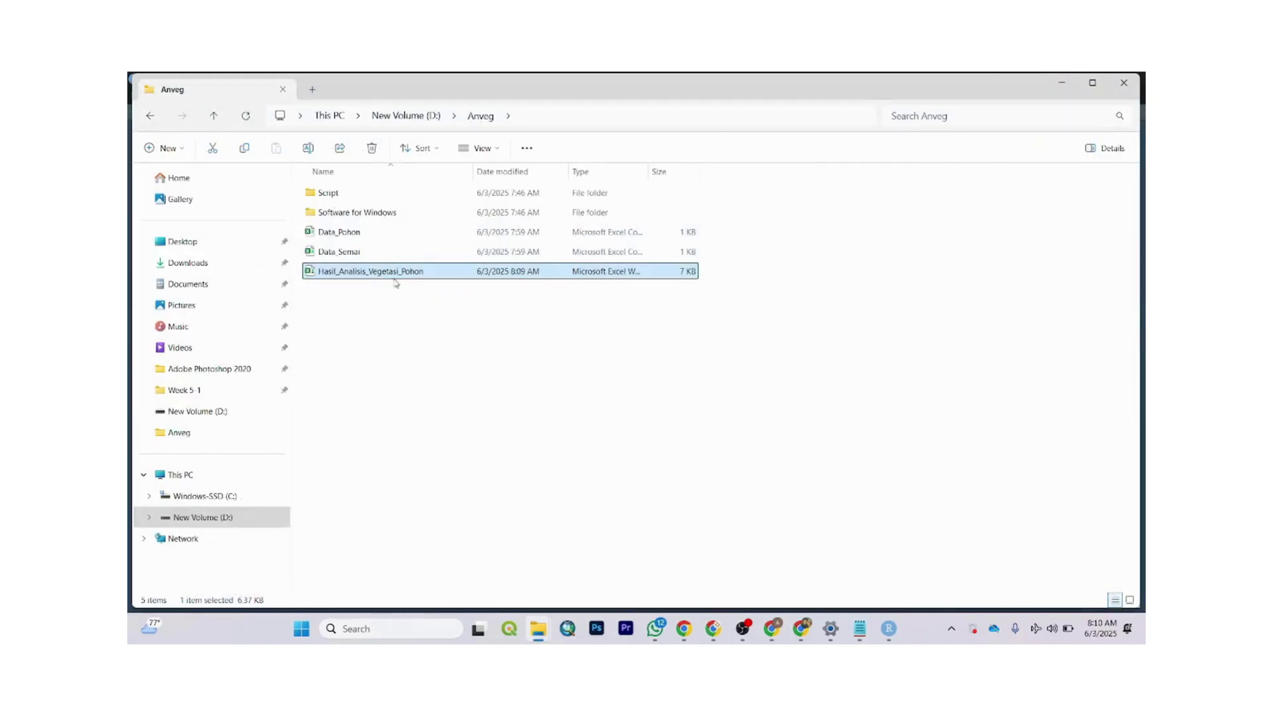
# - Open the text file Script Visualisasi Anveg Pohon from the Script folder inside Anveg
pyautogui.doubleClick(331, 193)
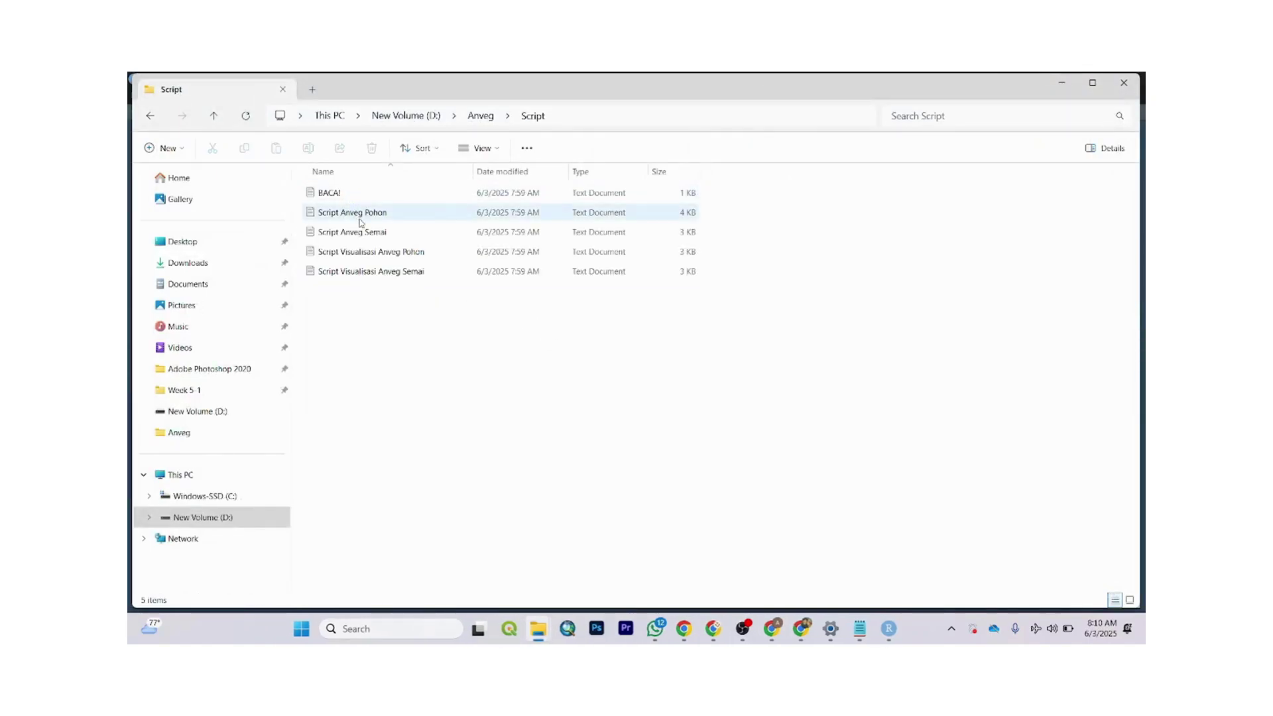
pyautogui.doubleClick(375, 252)
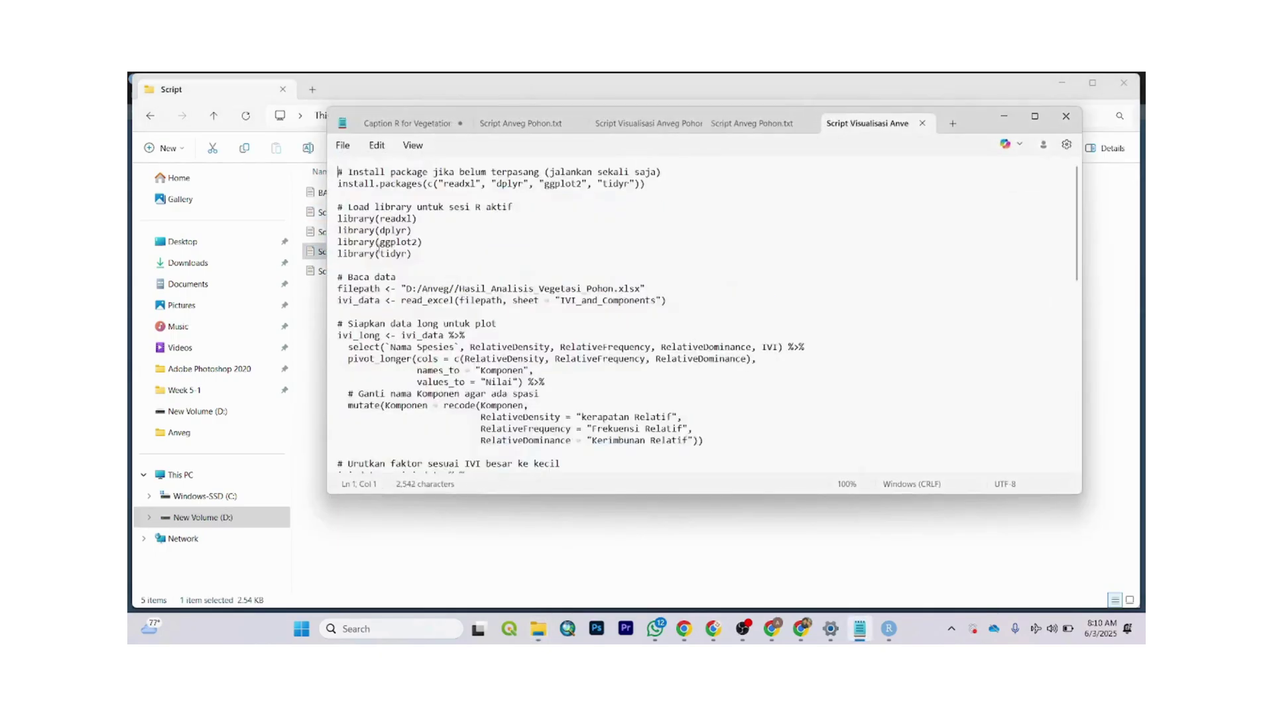
# - Copy the entire text of Script Visualisasi Anveg Pohon and switch back to RStudio
pyautogui.hotkey('ctrl', 'a')
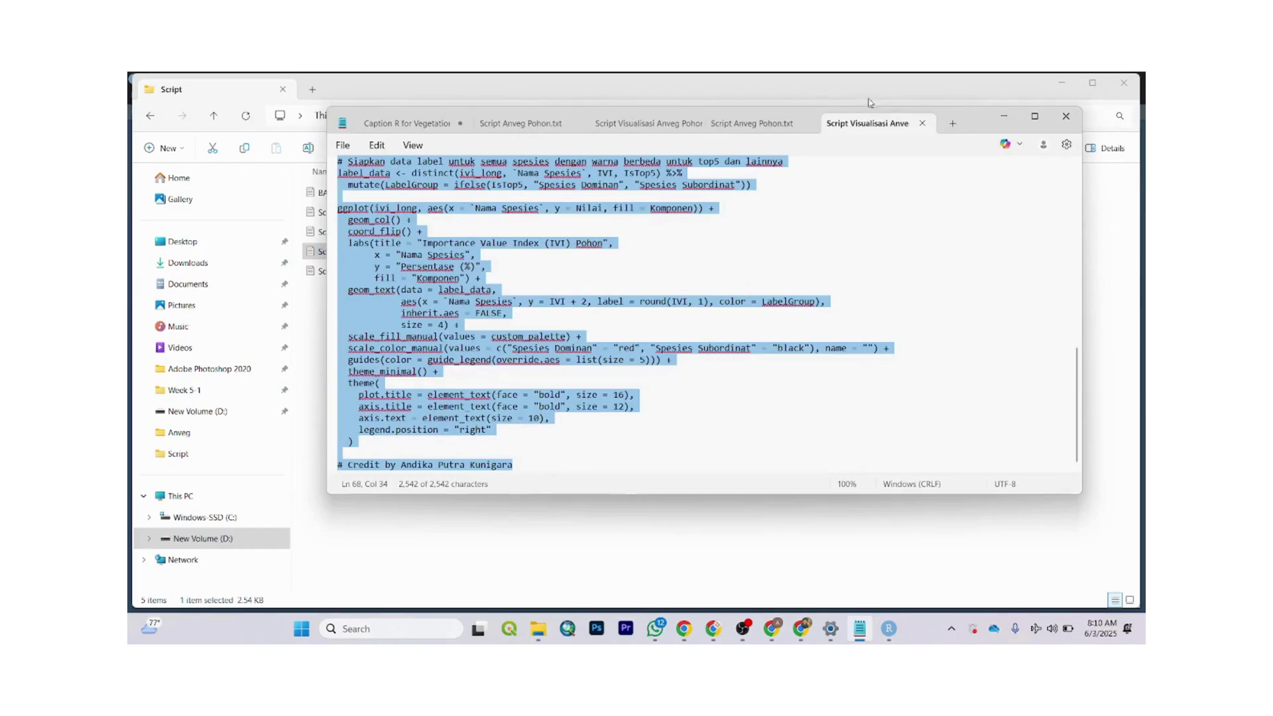
pyautogui.click(1004, 116)
pyautogui.click(1061, 83)
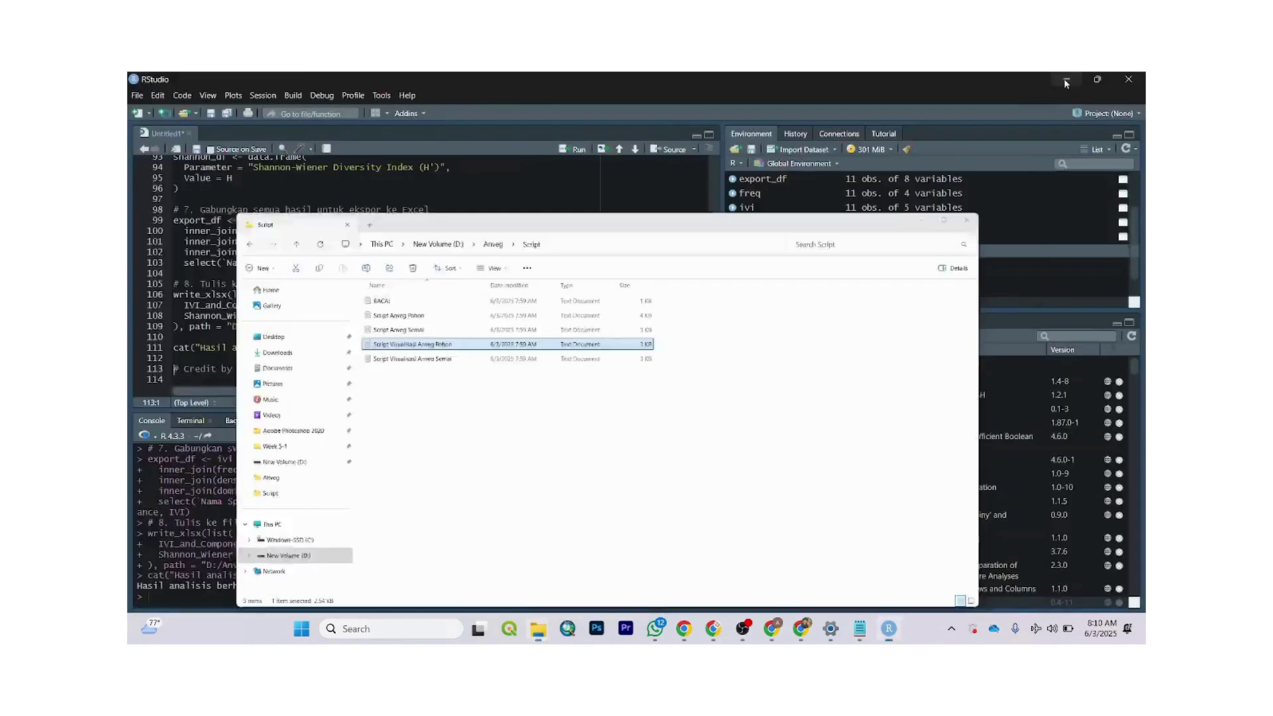
# - Create a new R script and paste the copied visualisation code into it
pyautogui.click(139, 113)
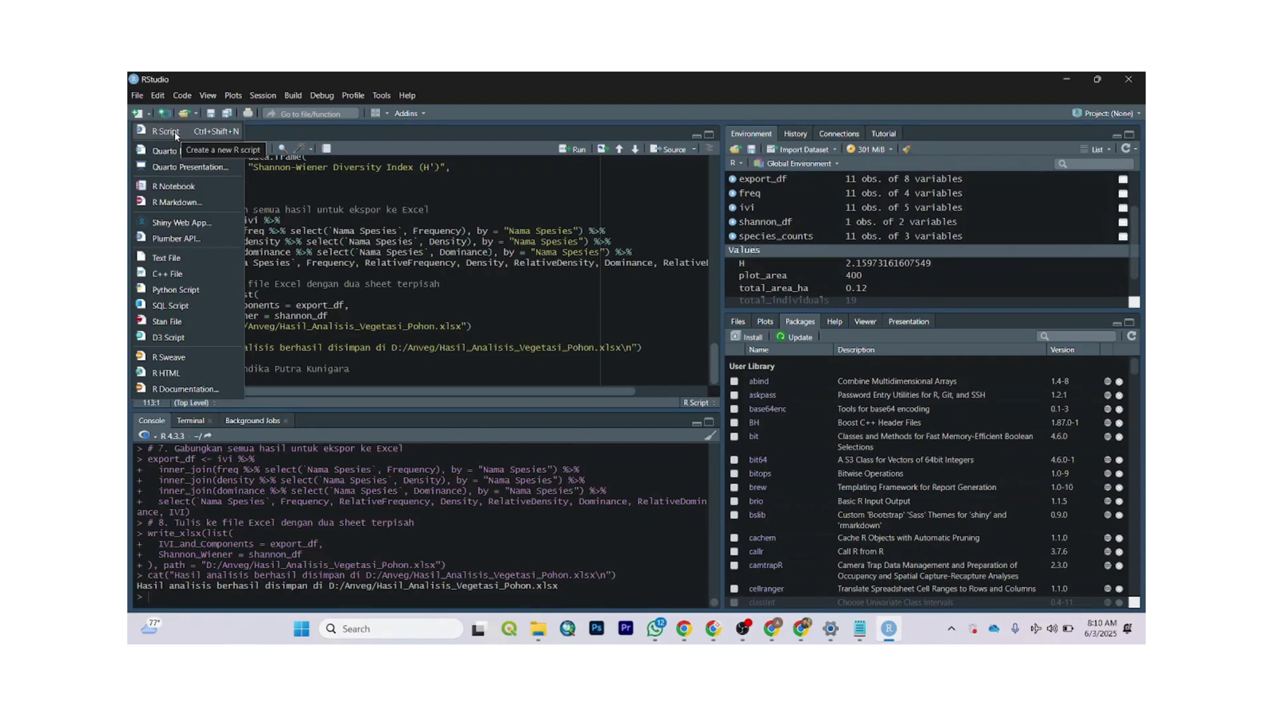
pyautogui.click(139, 115)
pyautogui.click(138, 115)
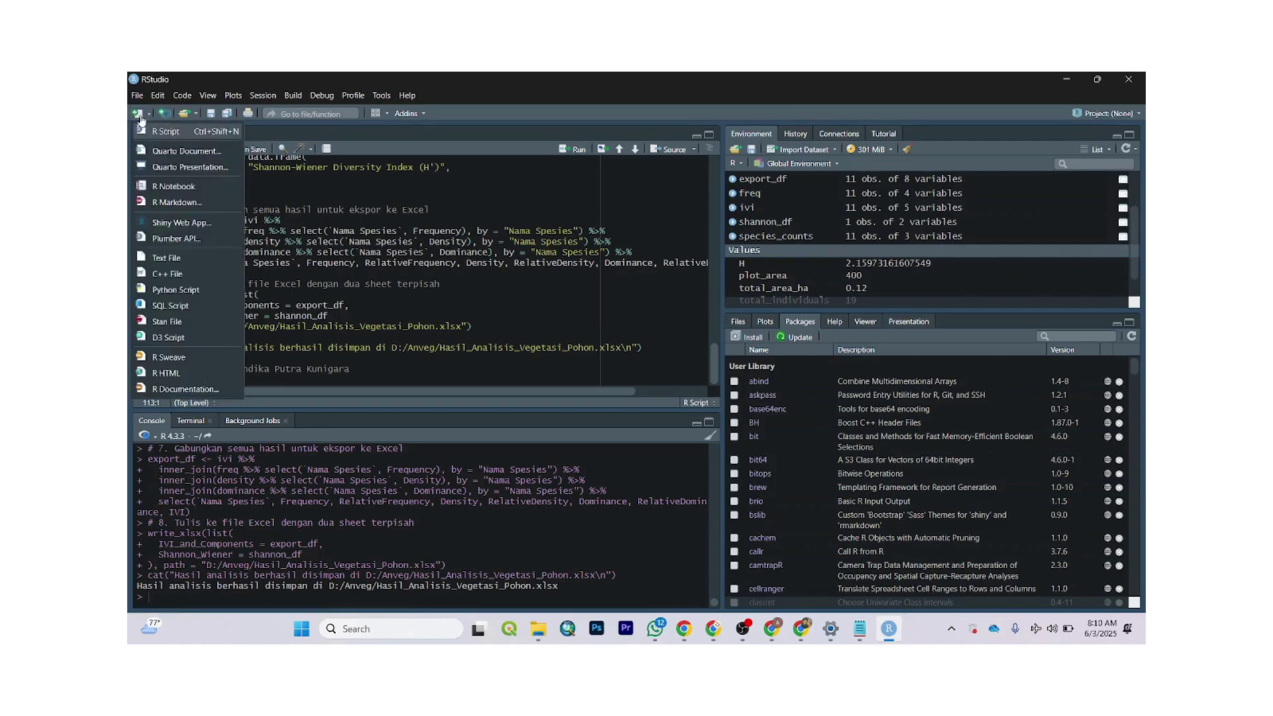
pyautogui.click(192, 131)
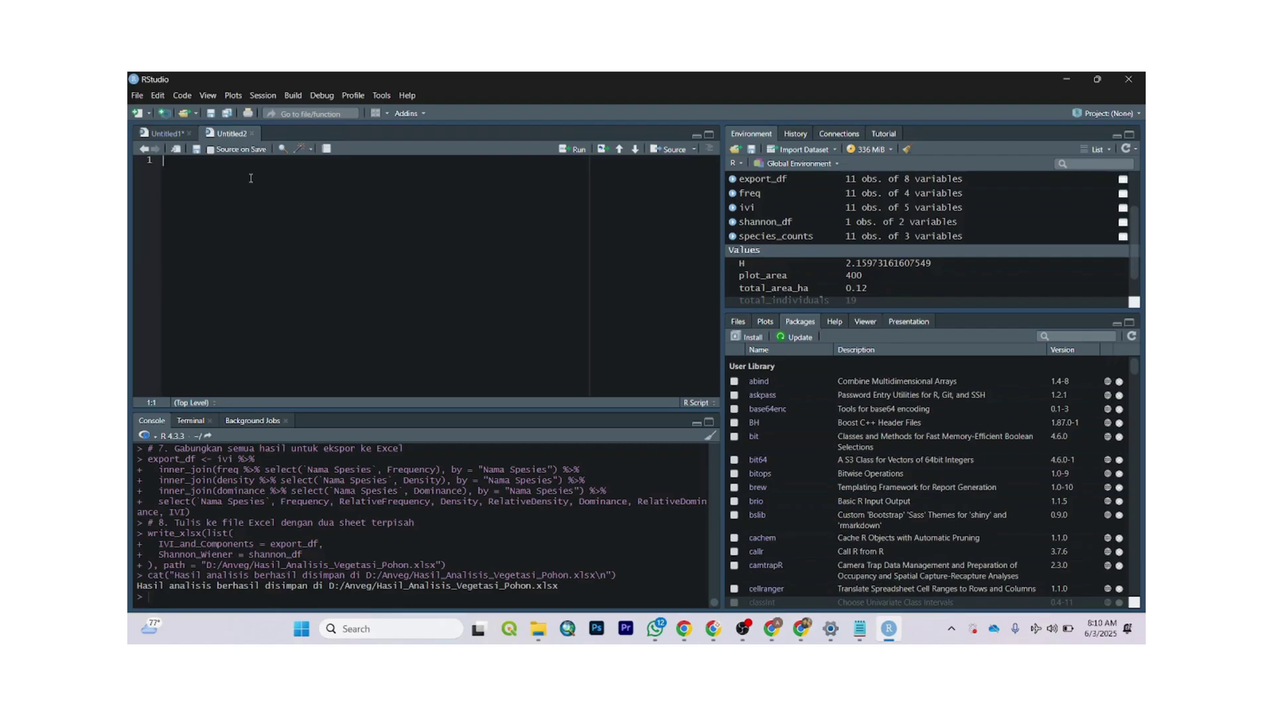
pyautogui.hotkey('ctrl', 'v')
pyautogui.scroll(15, 281, 220)
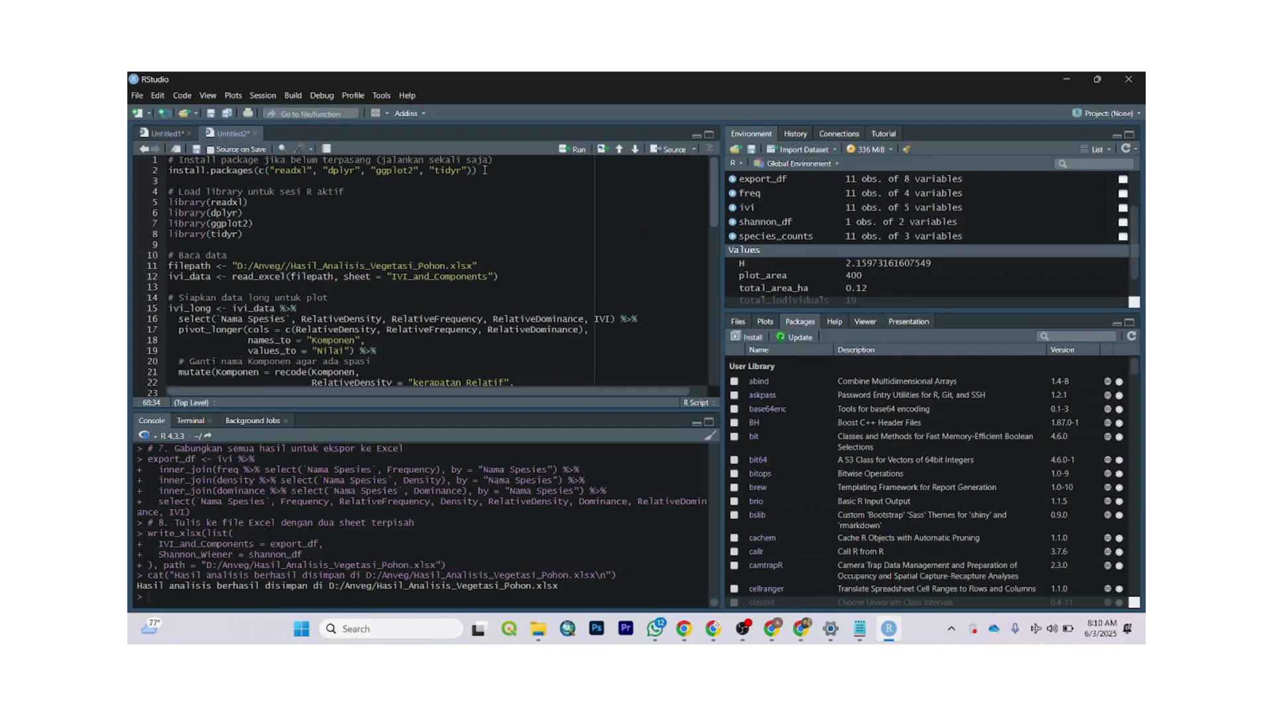
# - Run the install.packages line for readxl, dplyr, ggplot2 and tidyr, agreeing to restart R before installation
pyautogui.click(485, 171)
pyautogui.hotkey('ctrl', 'Return')
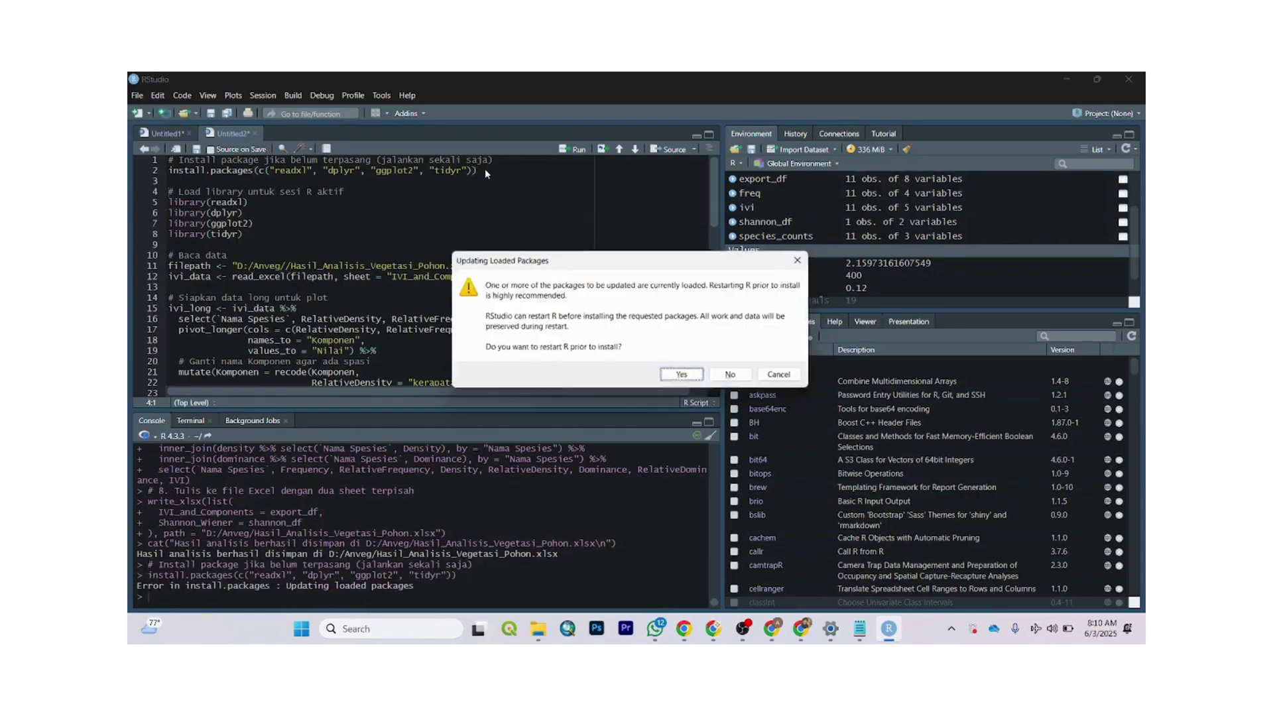
pyautogui.click(694, 379)
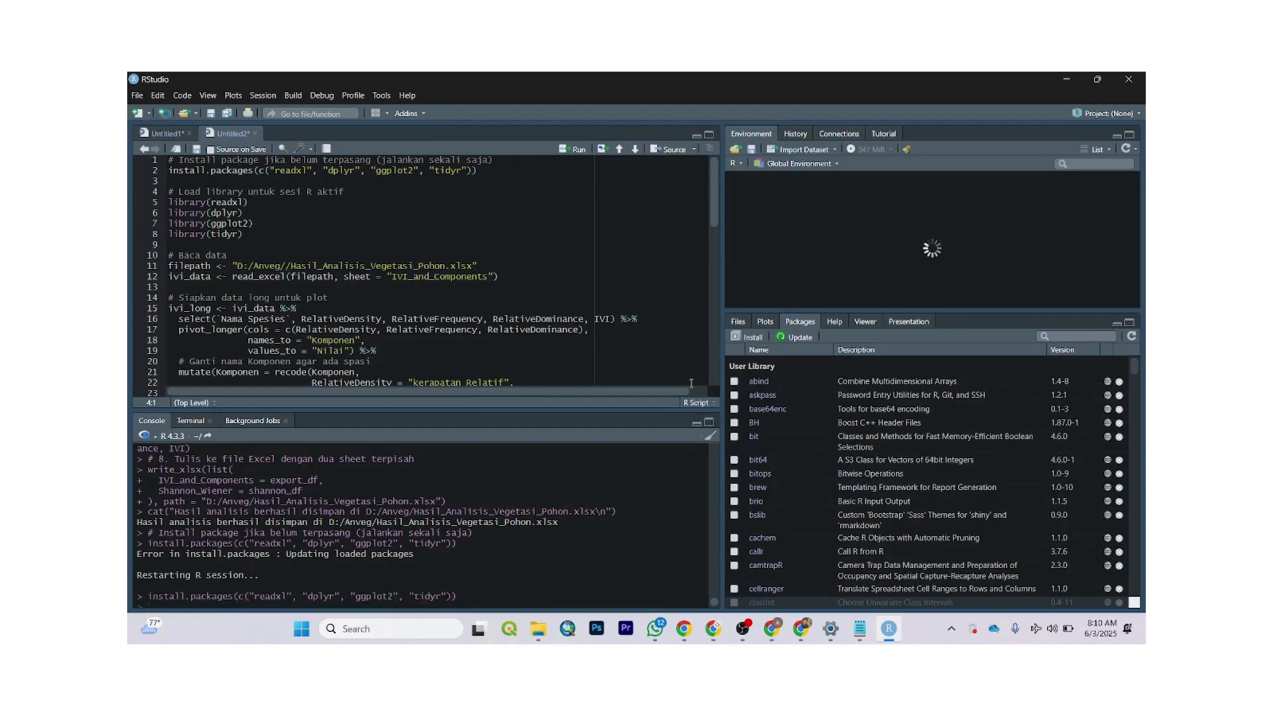
pyautogui.moveTo(886, 626)
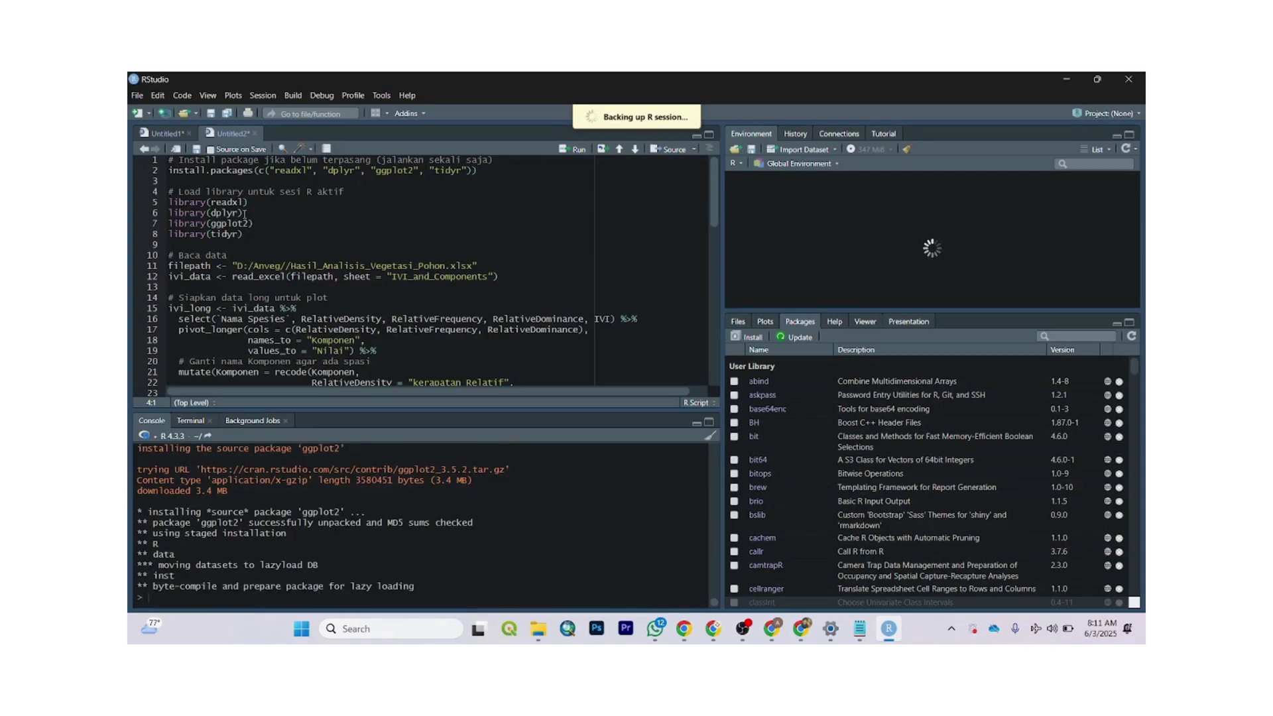
# - Run the library lines to load readxl, dplyr, ggplot2 and tidyr
pyautogui.click(261, 204)
pyautogui.hotkey('ctrl', 'Return')
pyautogui.hotkey('ctrl', 'Return')
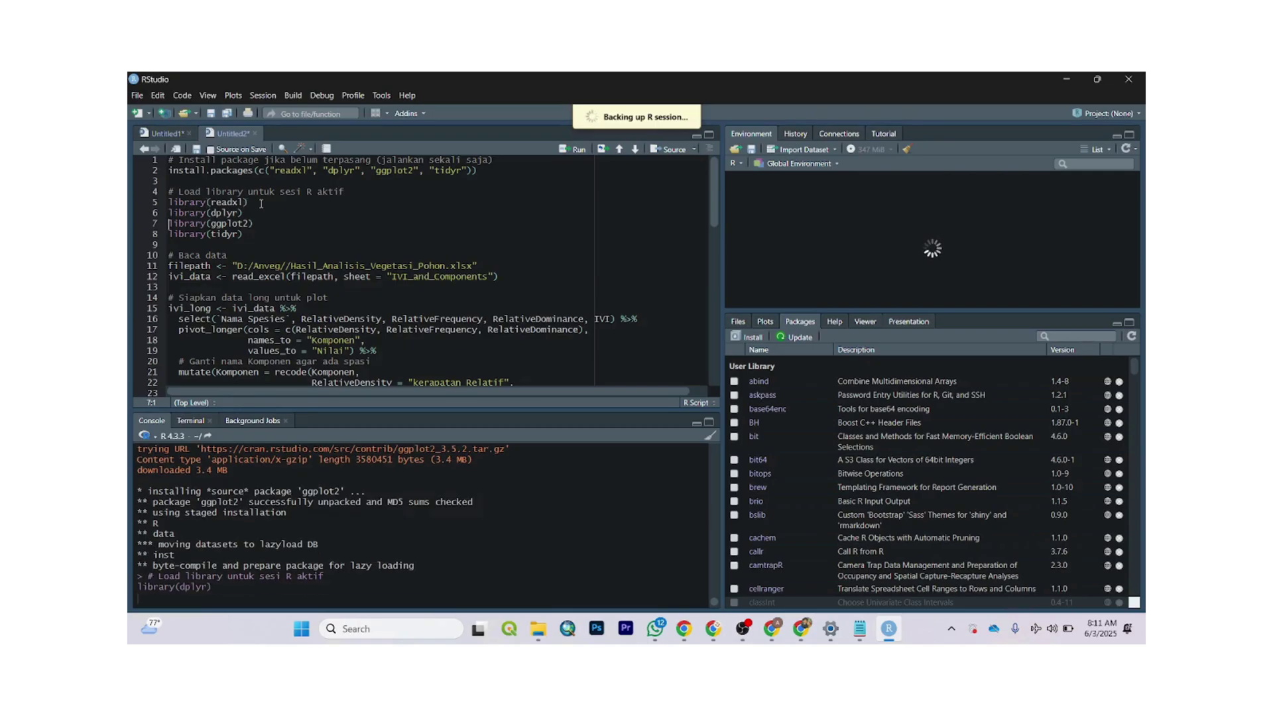
pyautogui.hotkey('ctrl', 'Return')
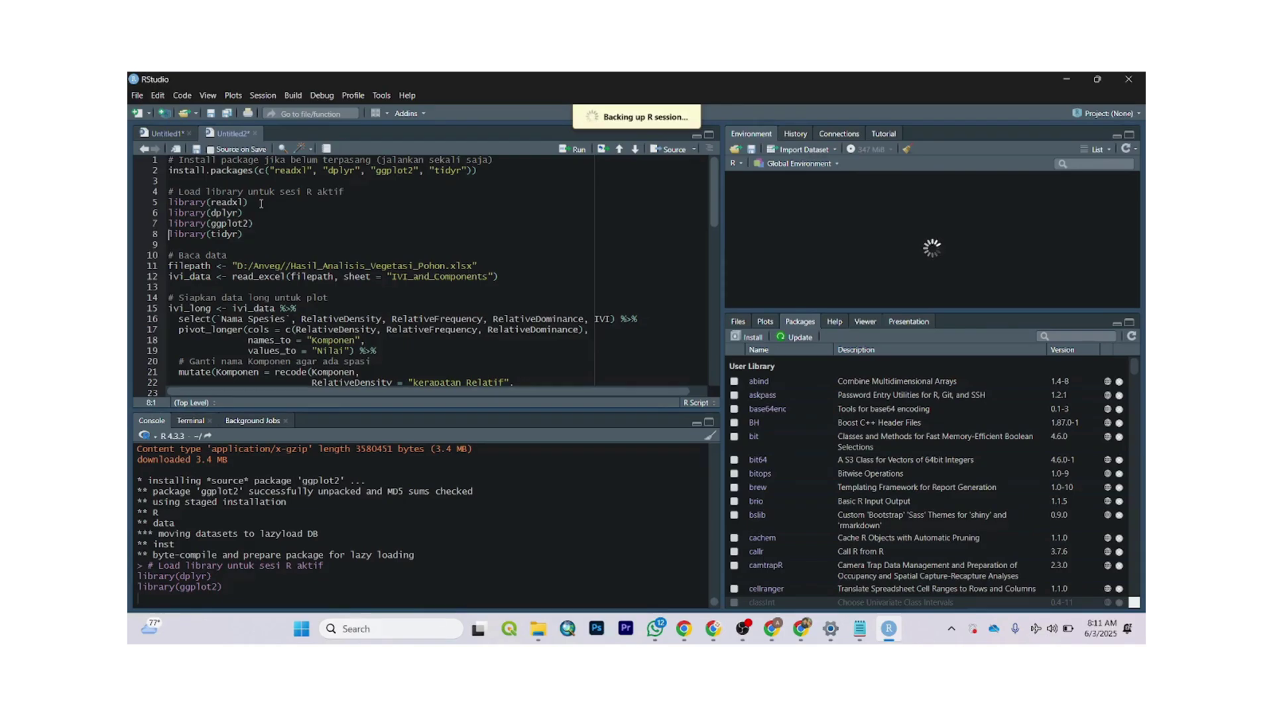
pyautogui.hotkey('ctrl', 'Return')
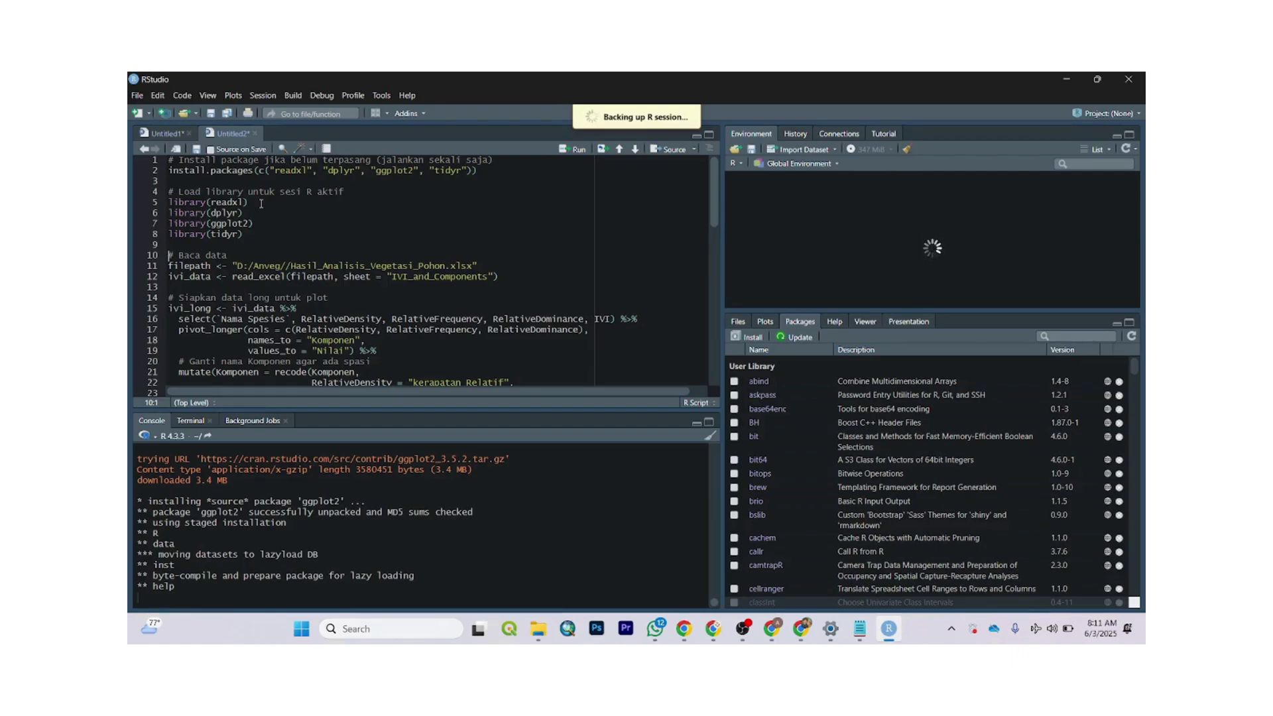
# - Run the code that reads the IVI_and_Components sheet from Hasil_Analisis_Vegetasi_Pohon.xlsx into ivi_data and reshapes it into ivi_long
pyautogui.hotkey('ctrl', 'Return')
pyautogui.hotkey('ctrl', 'Return')
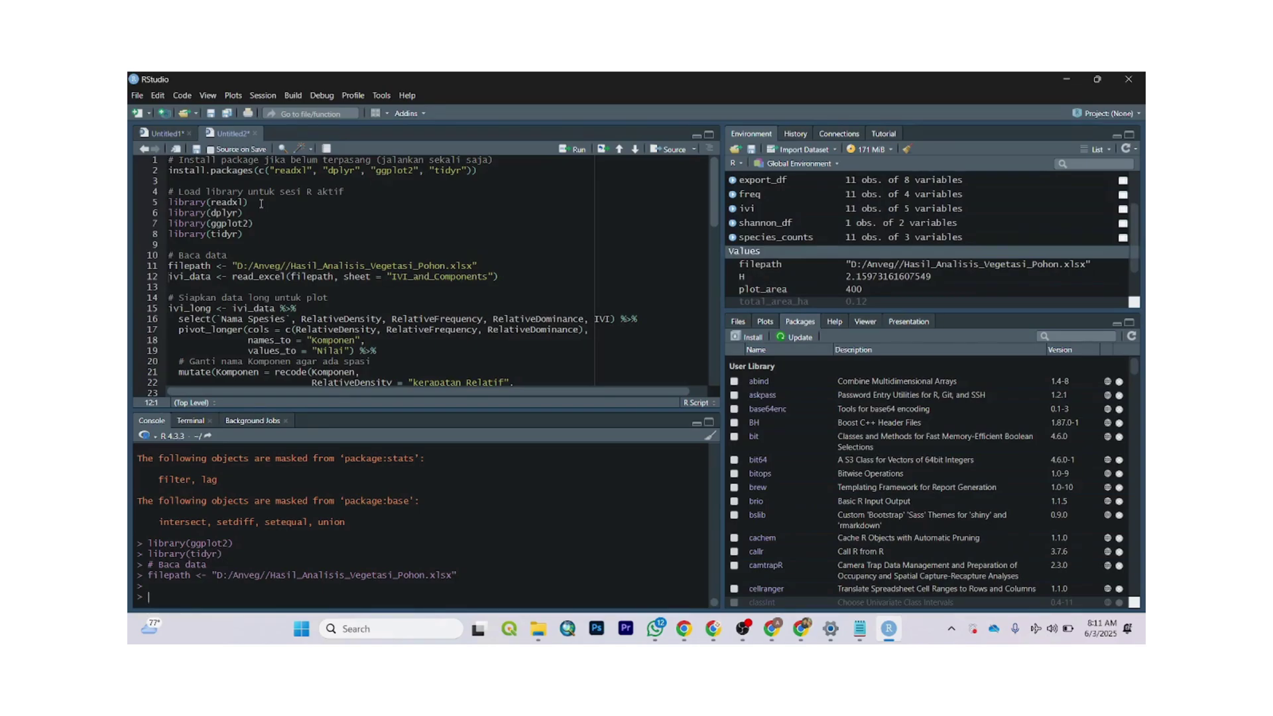
pyautogui.hotkey('ctrl', 'Return')
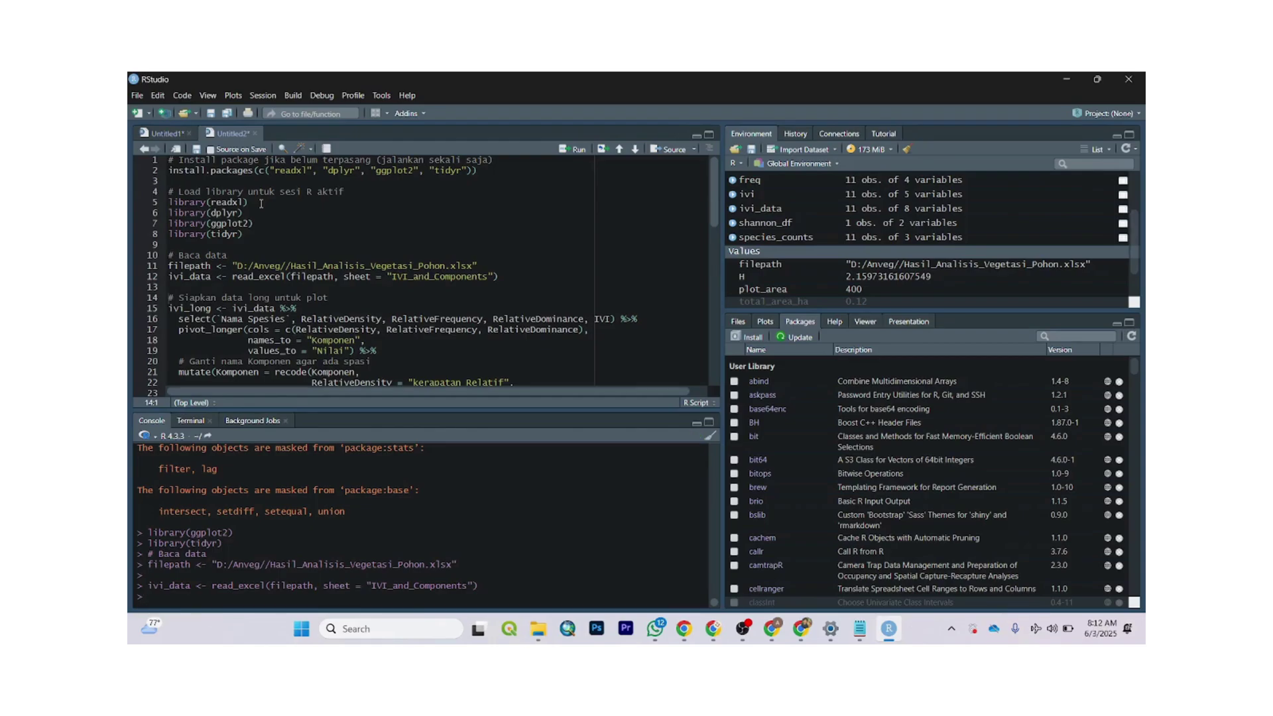
pyautogui.hotkey('ctrl', 'Return')
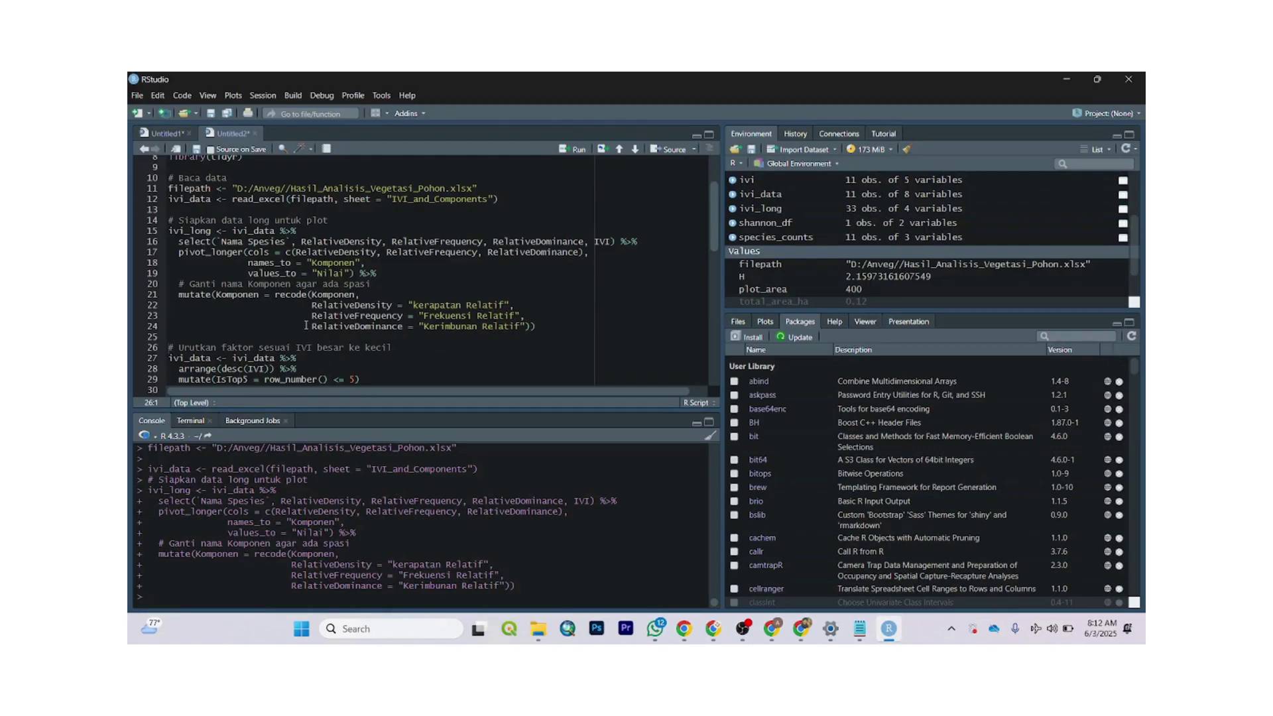
# - Run the block that sorts ivi_data by descending IVI and marks the top five species as IsTop5
pyautogui.click(170, 341)
pyautogui.press('Down')
pyautogui.scroll(-2, 279, 340)
pyautogui.click(351, 331)
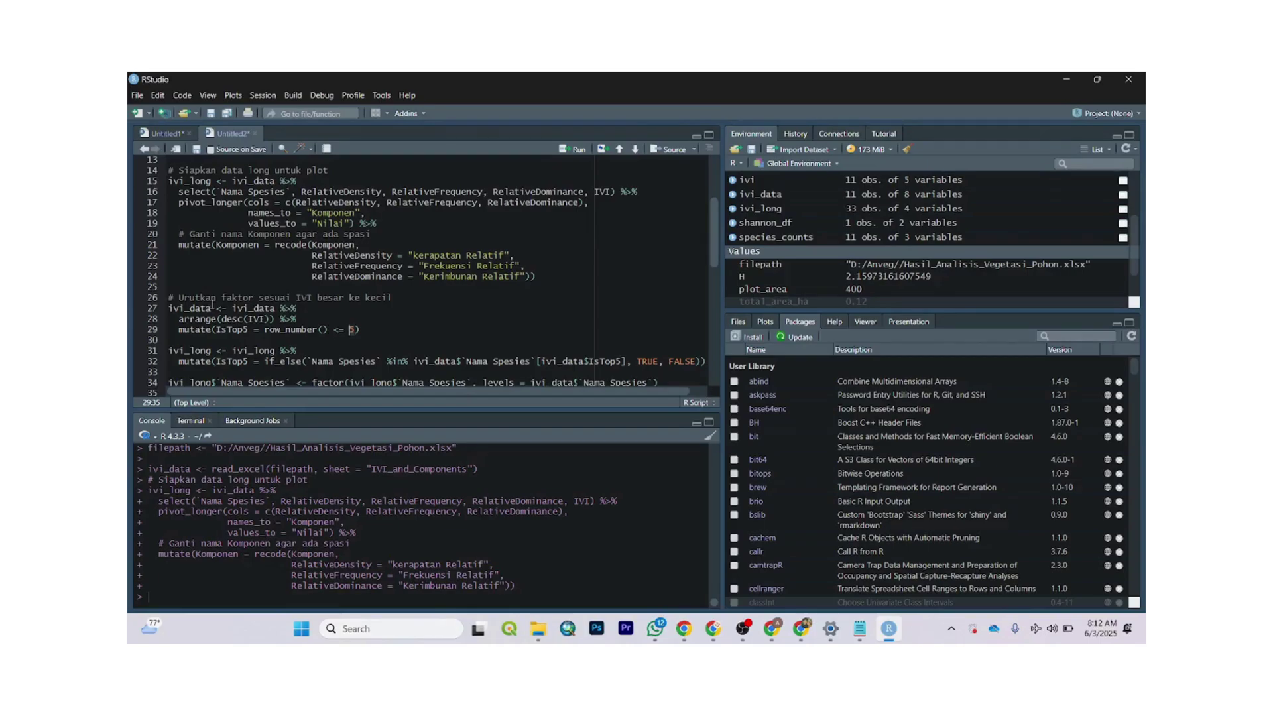
pyautogui.click(171, 300)
pyautogui.hotkey('ctrl', 'Return')
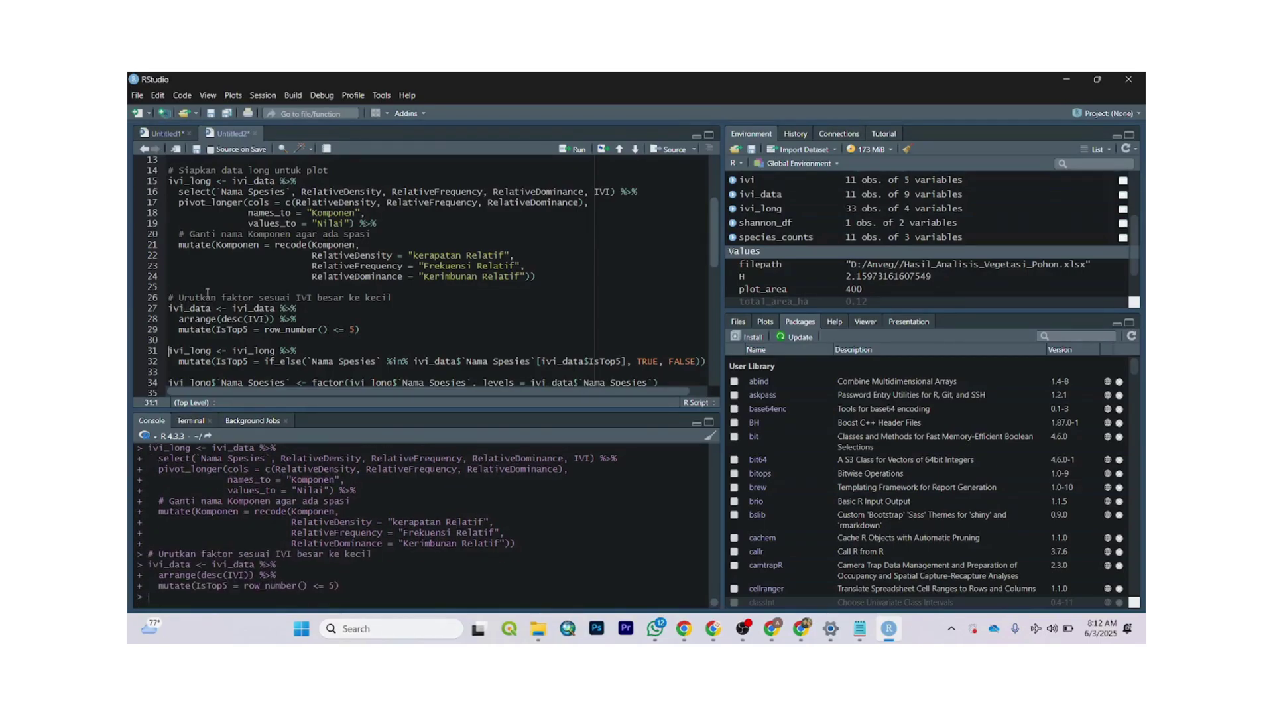
# - Run the lines that flag top species and set factor levels in ivi_long, plus the custom_palette definition
pyautogui.scroll(-2, 208, 293)
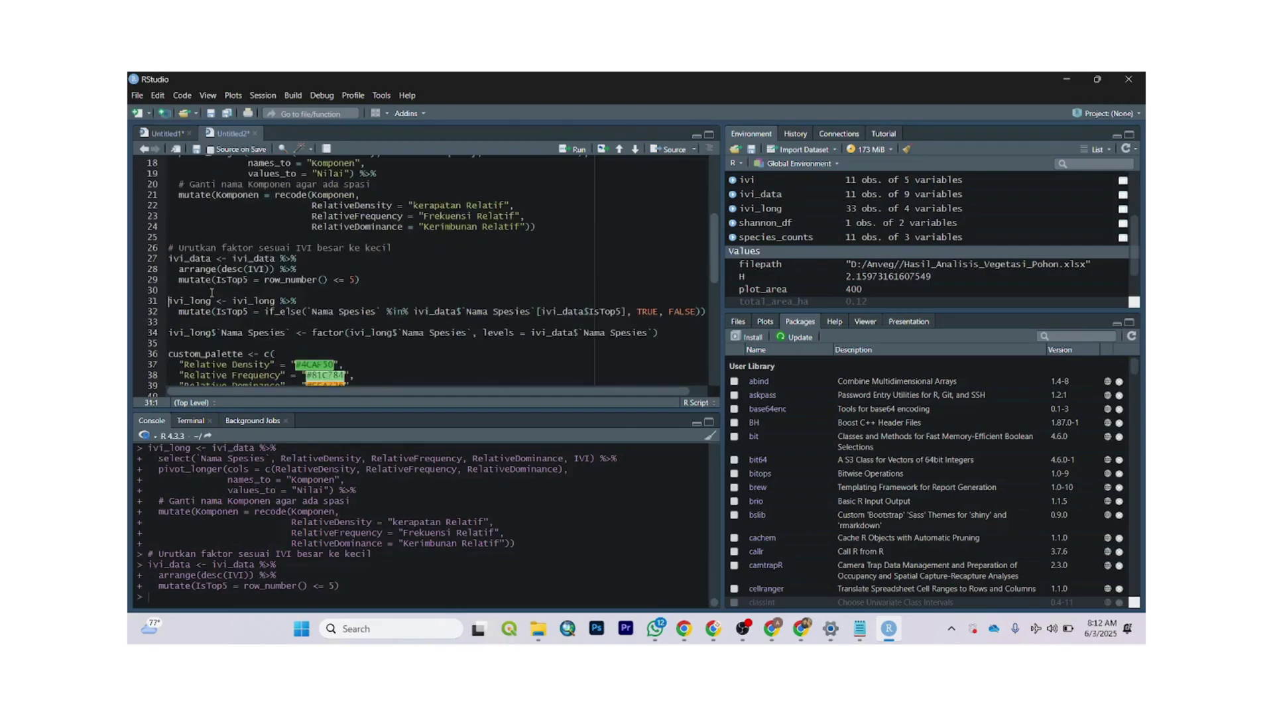
pyautogui.hotkey('ctrl', 'Return')
pyautogui.hotkey('ctrl', 'Return')
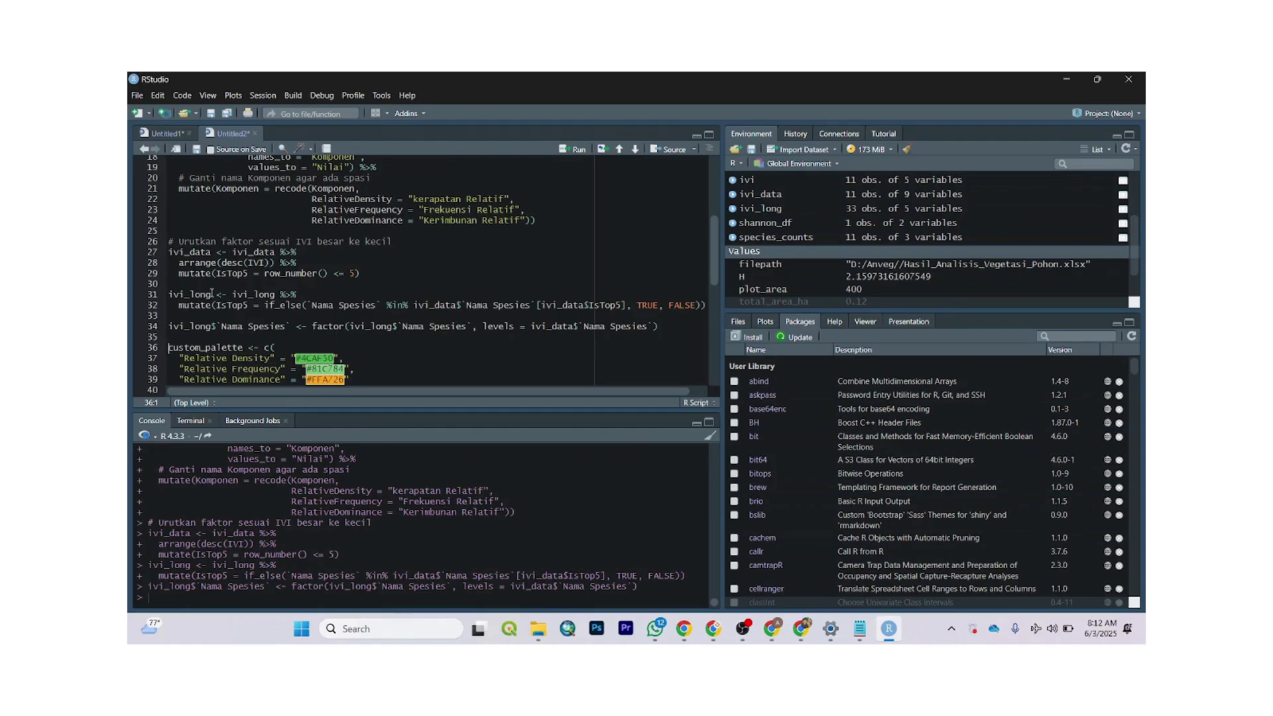
pyautogui.scroll(-2, 306, 289)
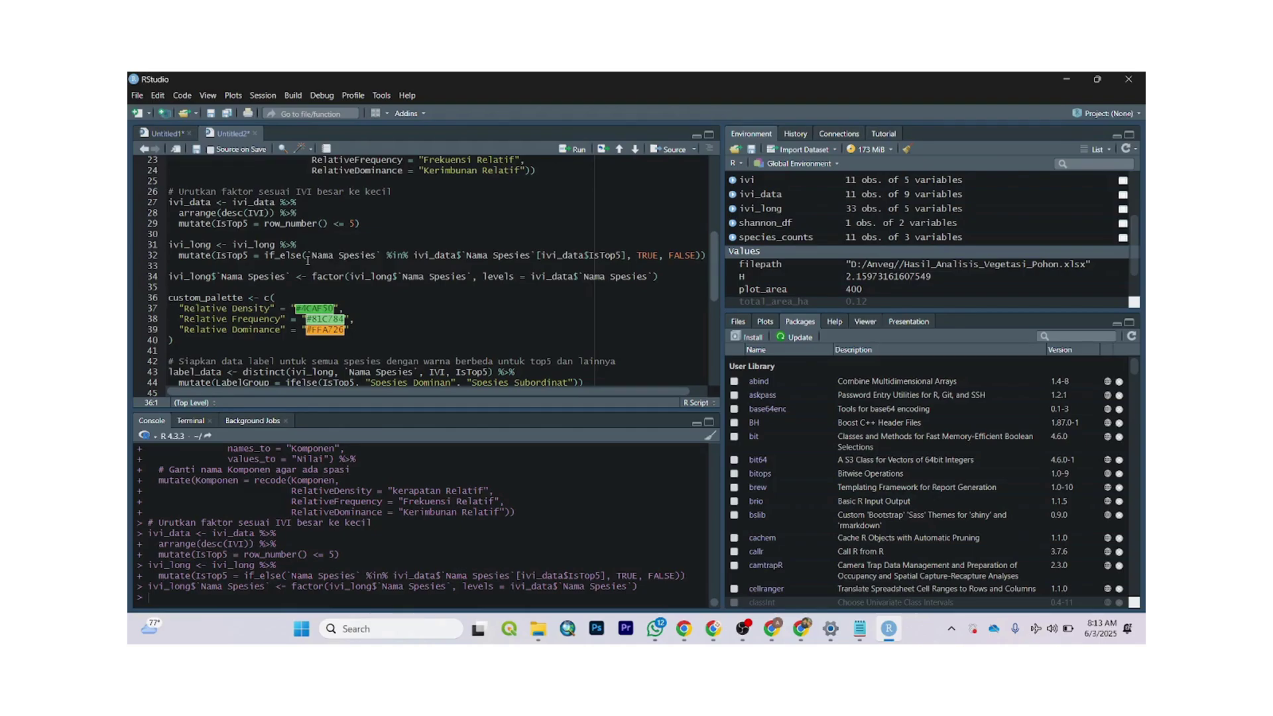
pyautogui.hotkey('ctrl', 'Return')
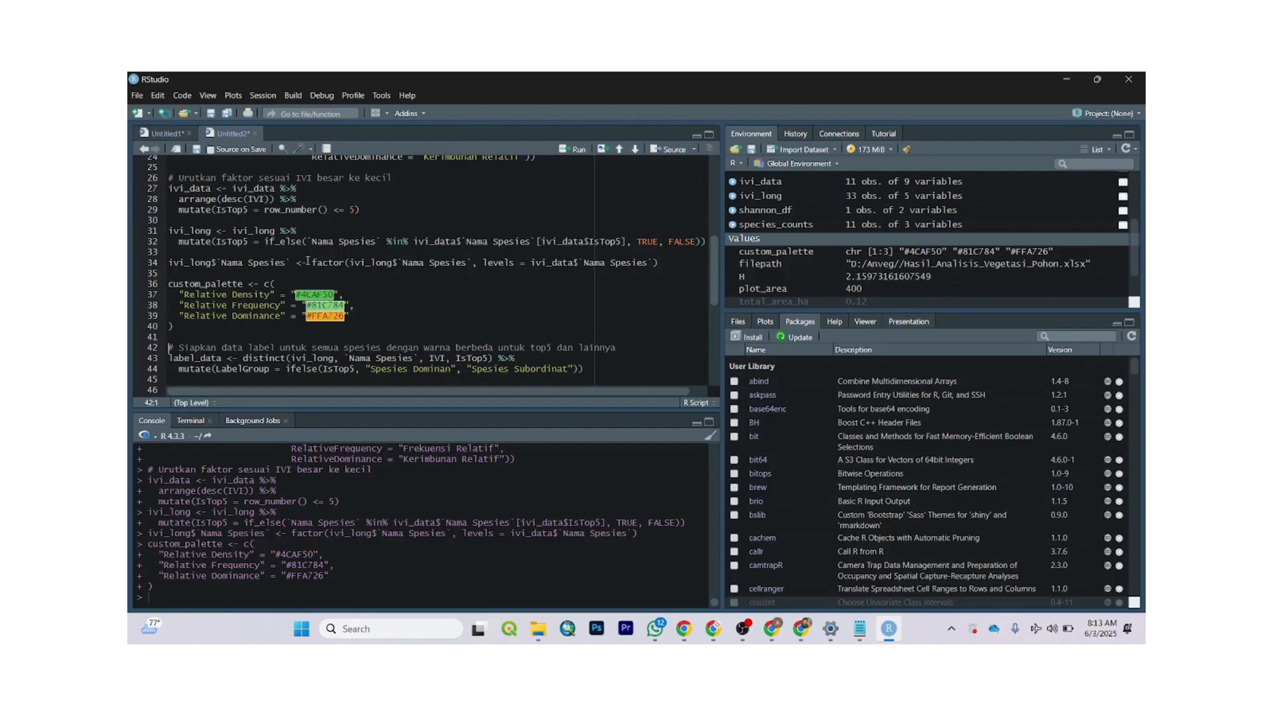
# - Run the label_data block for Spesies Dominan and Spesies Subordinat, and draw the Importance Value Index (IVI) Pohon chart with ggplot
pyautogui.scroll(-2, 358, 259)
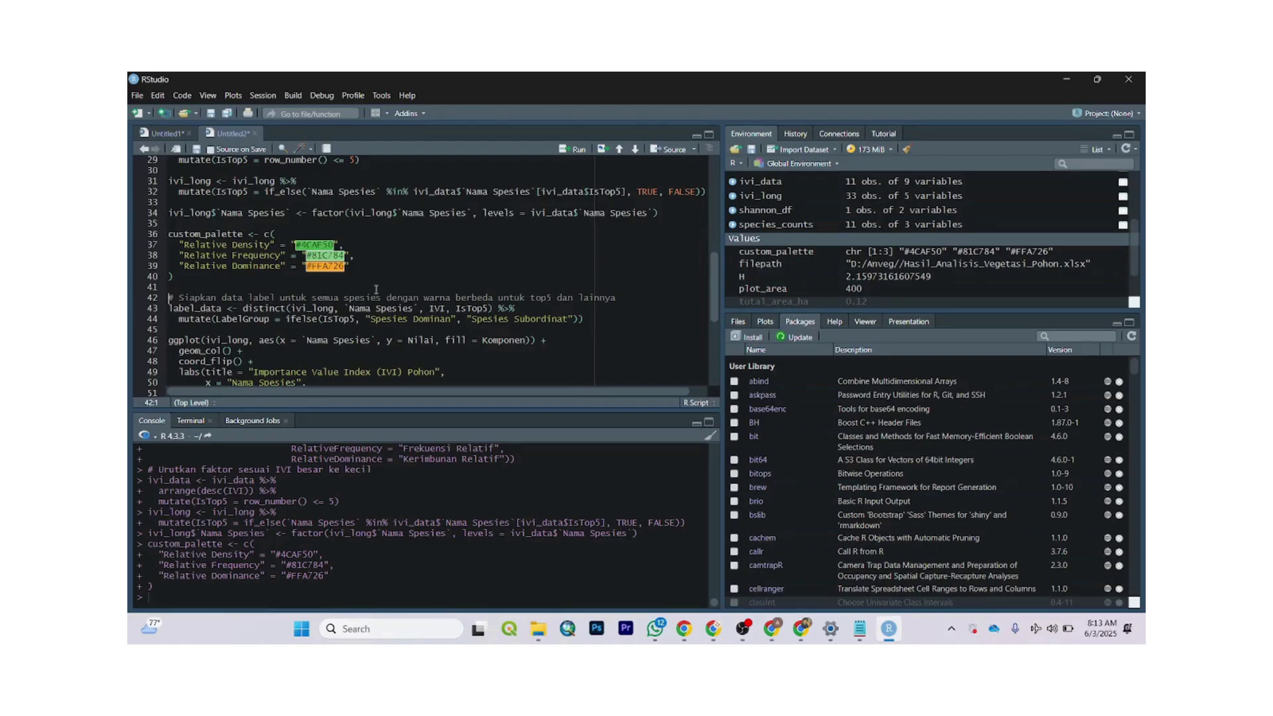
pyautogui.scroll(-3, 376, 290)
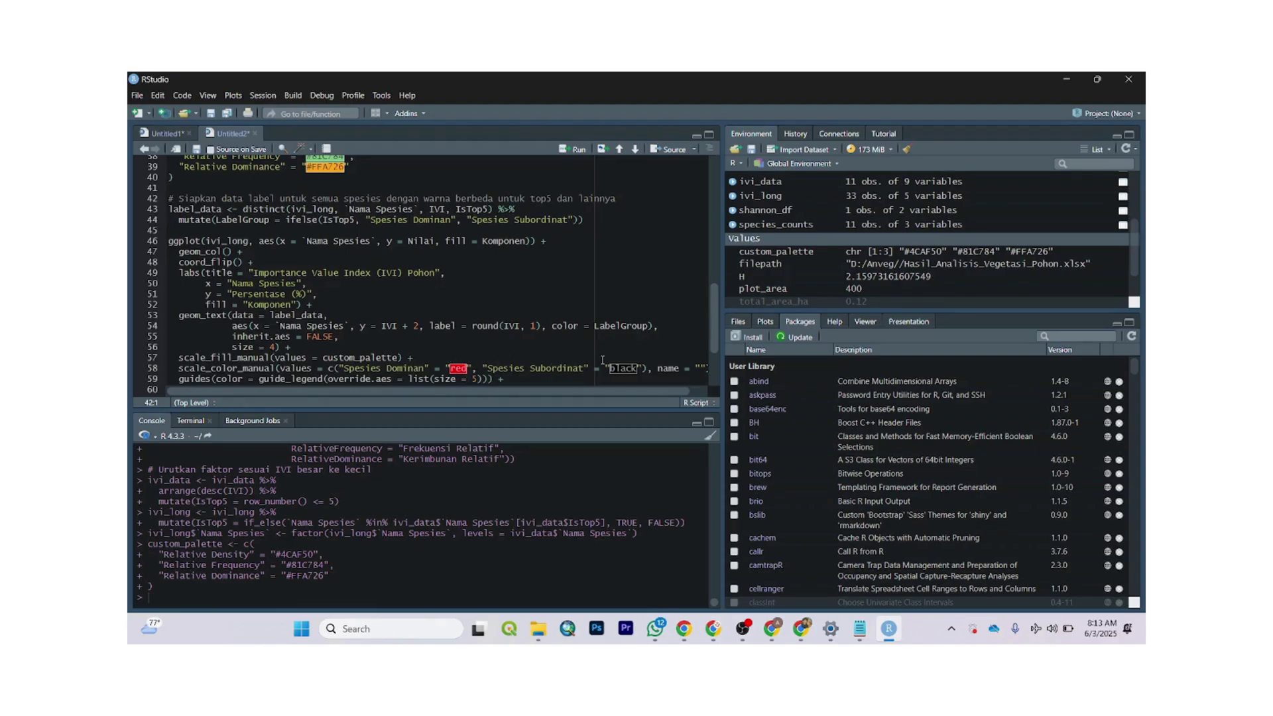
pyautogui.scroll(2, 265, 209)
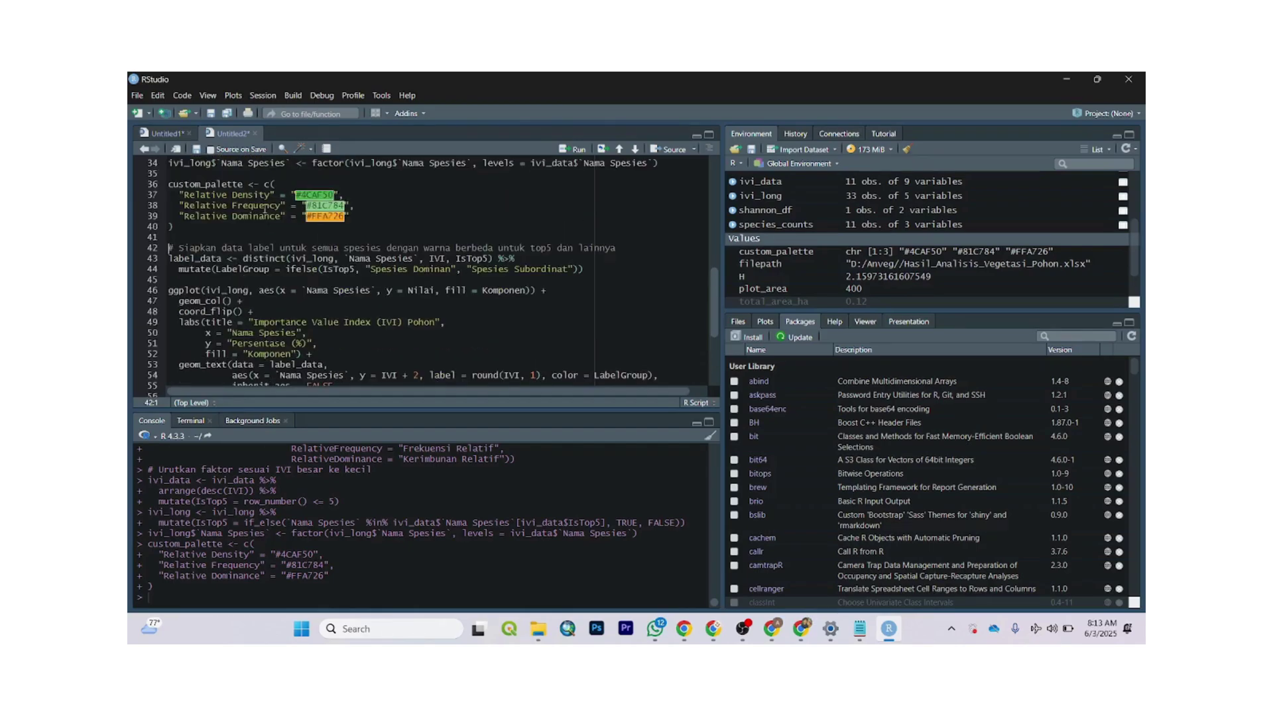
pyautogui.hotkey('ctrl', 'Return')
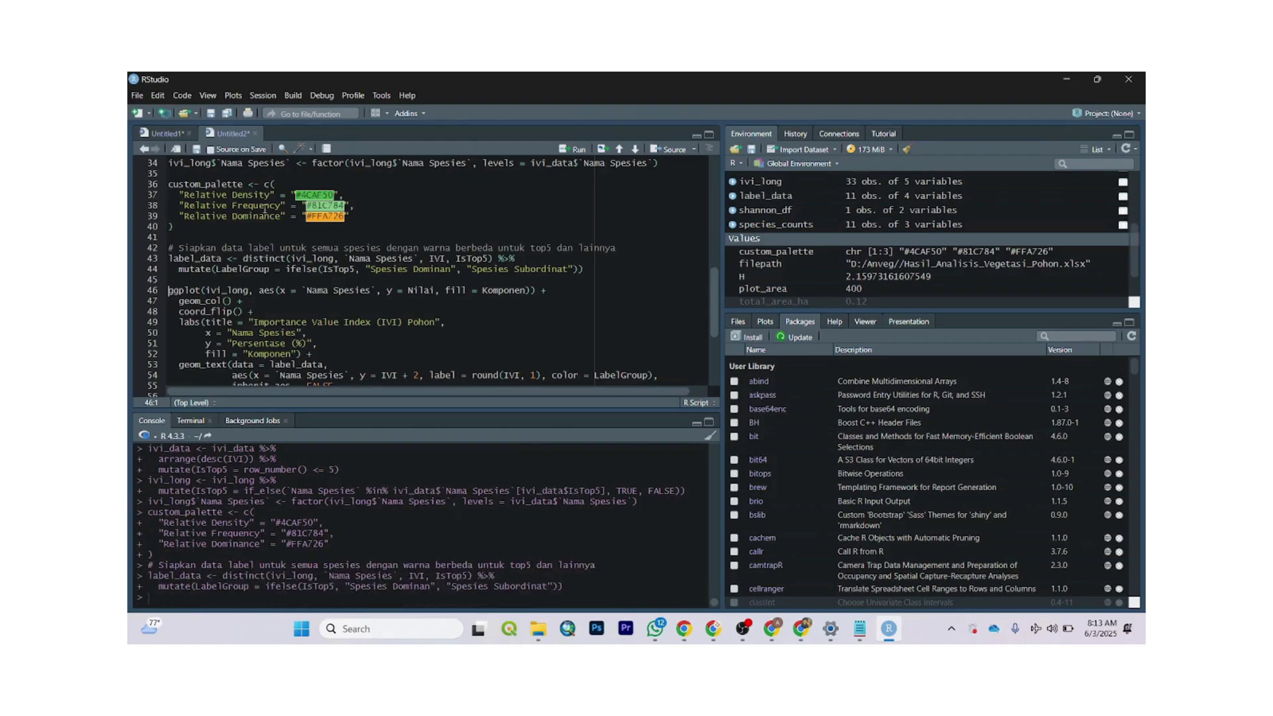
pyautogui.hotkey('ctrl', 'Return')
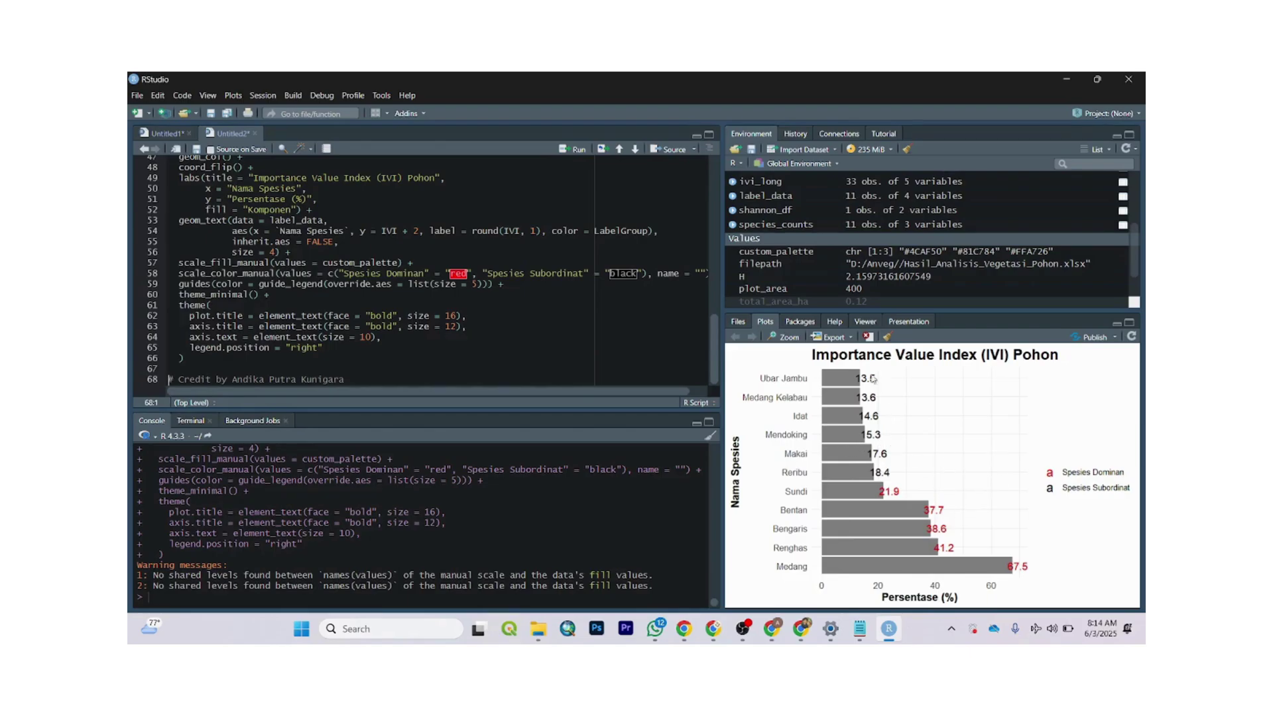
# - Export the IVI plot as a JPEG image named INP Pohon to the Downloads folder
pyautogui.click(837, 338)
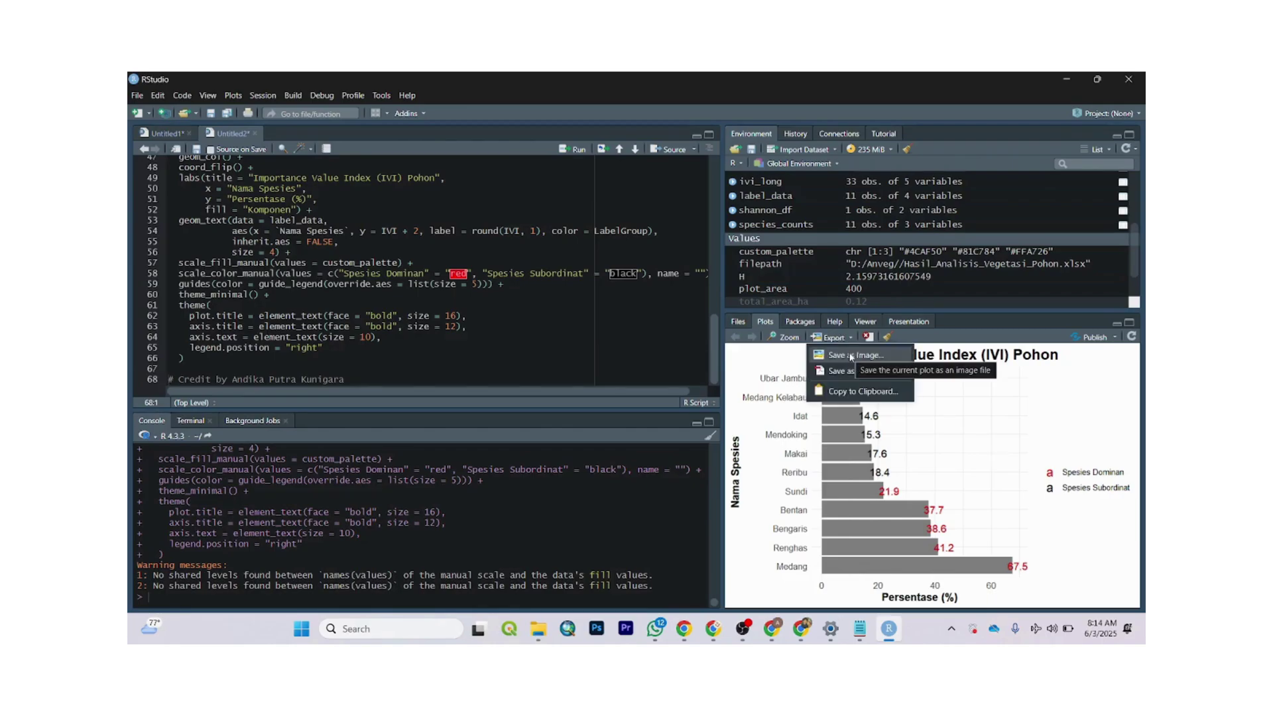
pyautogui.click(852, 356)
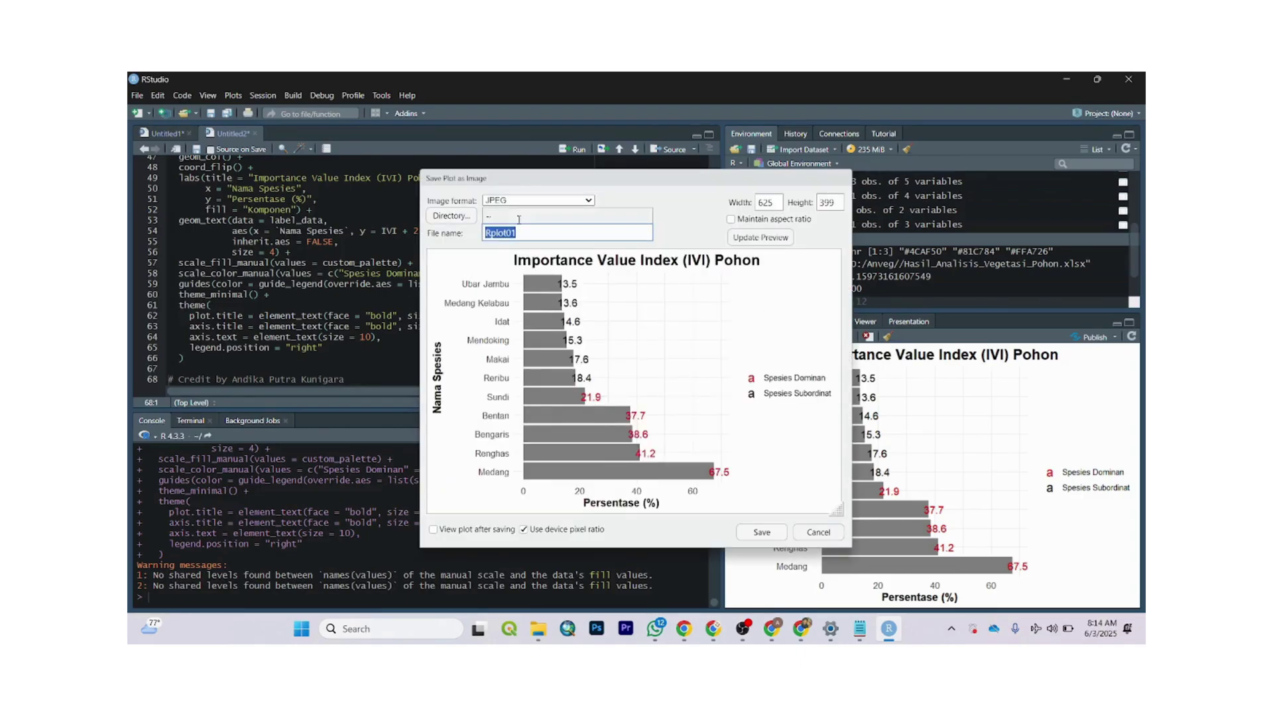
pyautogui.click(458, 220)
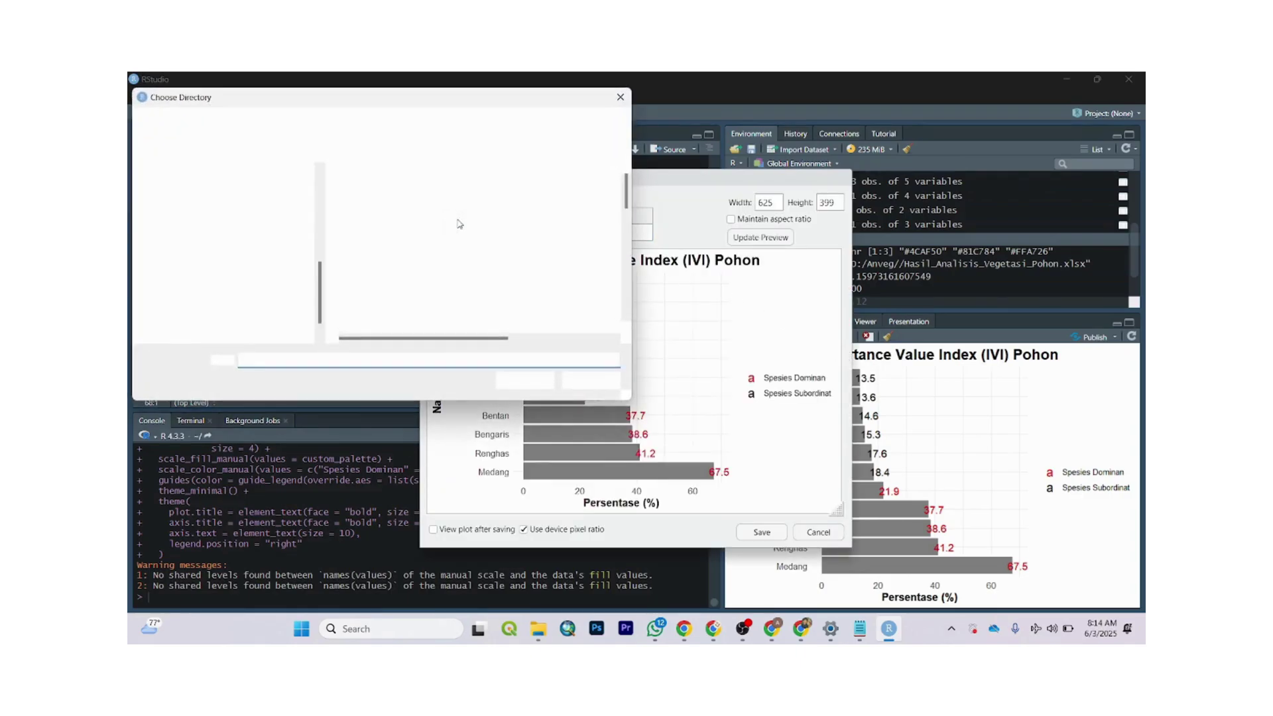
pyautogui.click(265, 241)
pyautogui.click(524, 379)
pyautogui.press('BackSpace')
pyautogui.write('INP P')
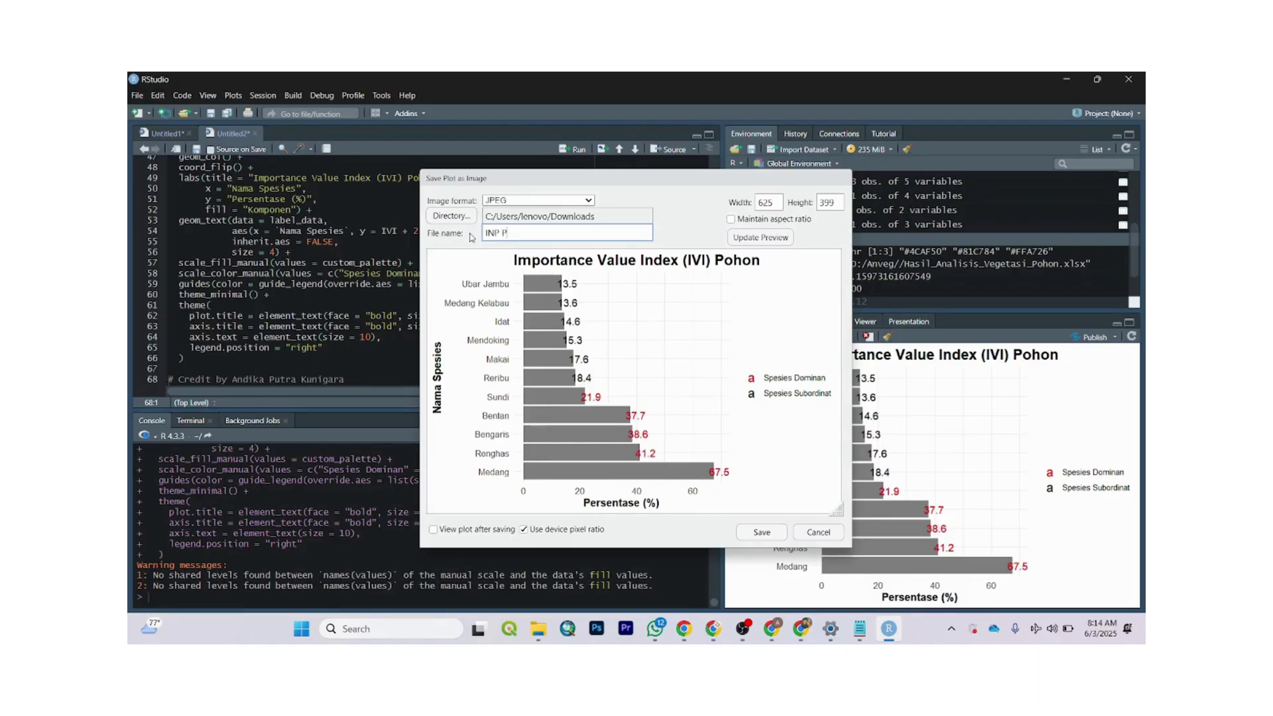
pyautogui.write('ohon')
pyautogui.click(758, 534)
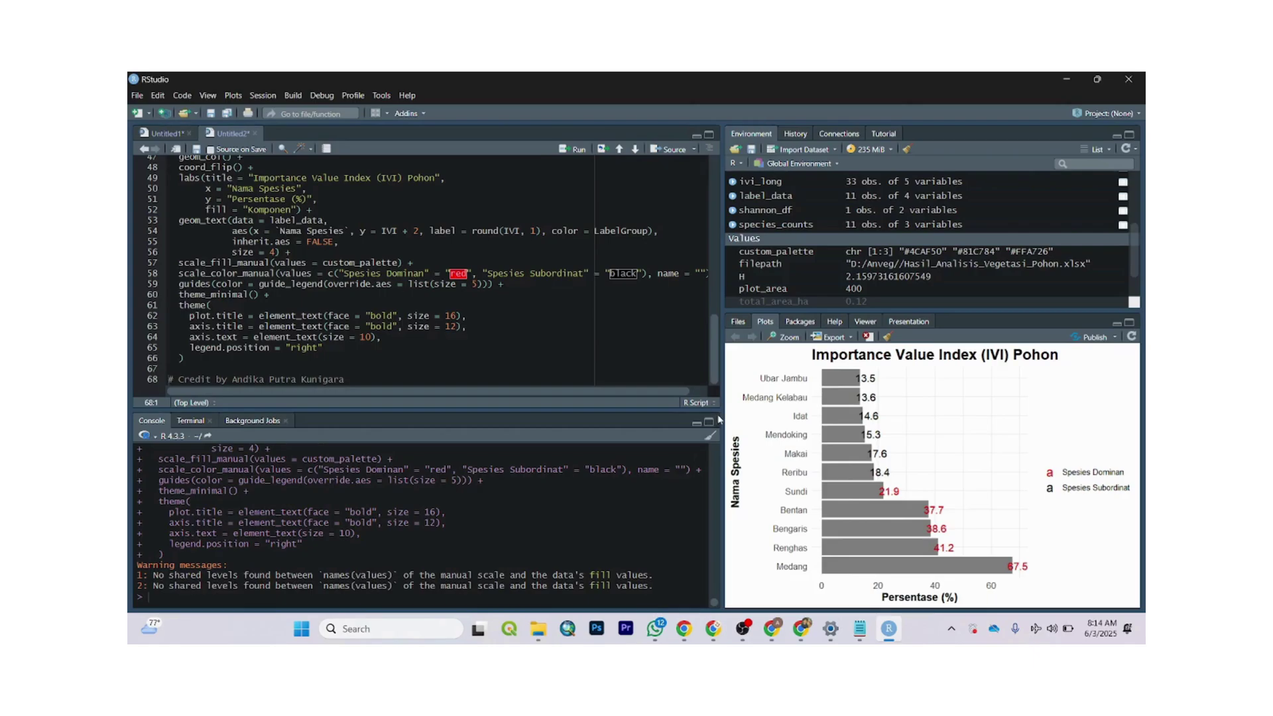
pyautogui.click(748, 632)
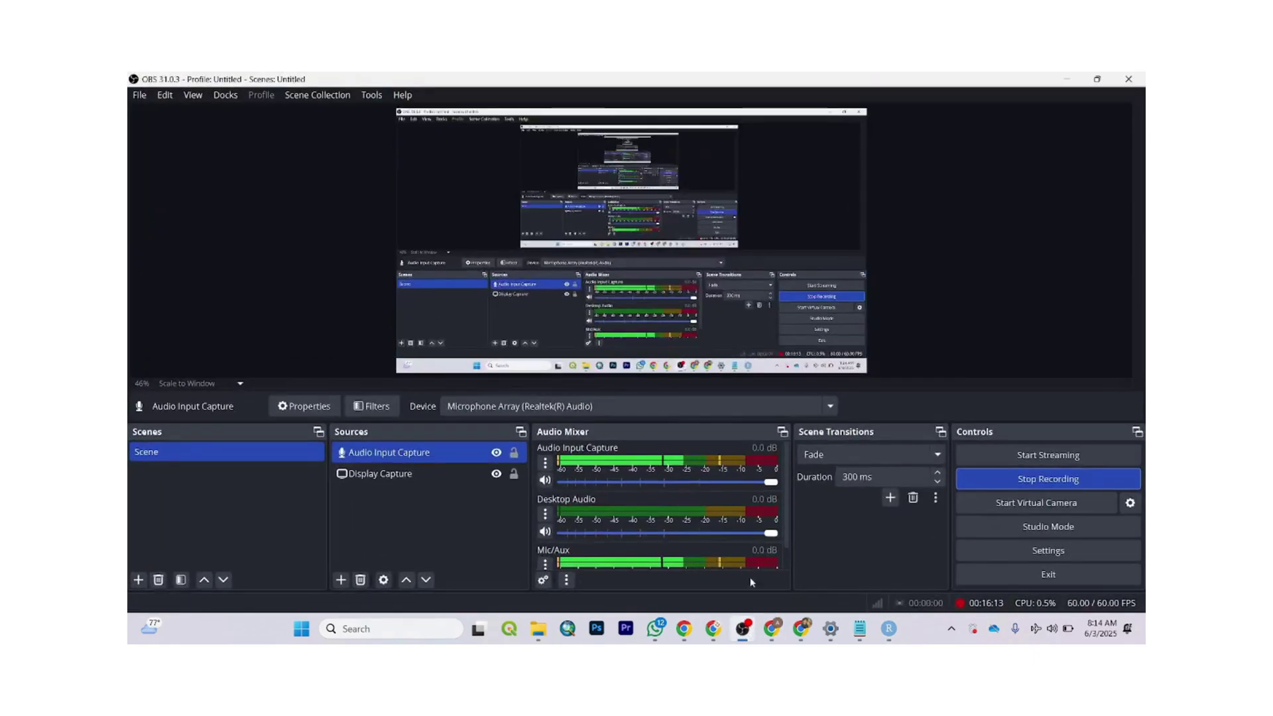